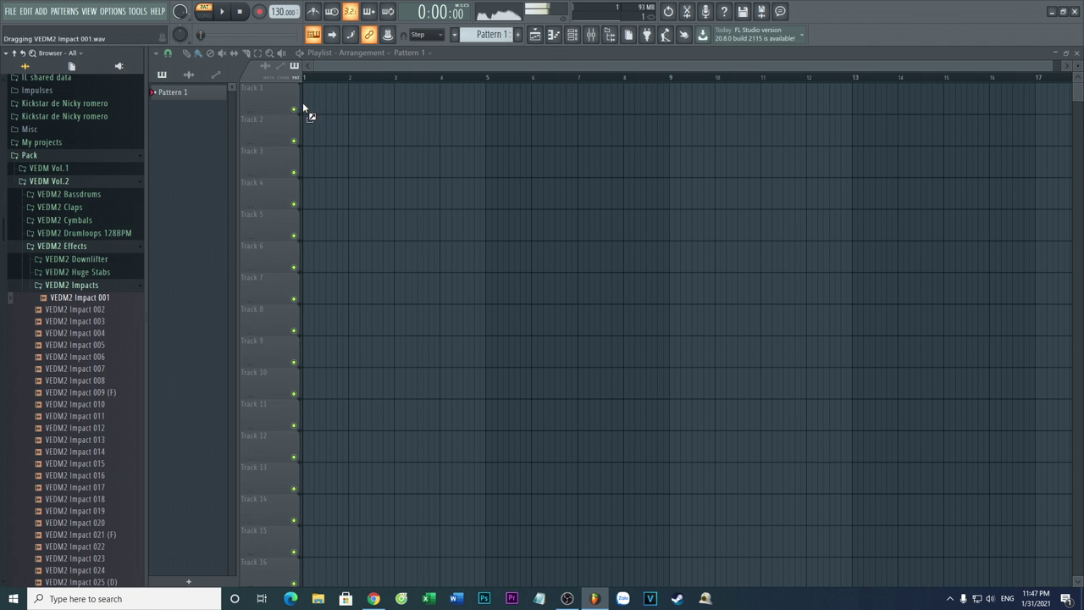
Copy the VEDM2 Impact 001 clip onto Tracks 2 and 3, each starting slightly after the one above, and play the arrangement.
scroll(319, 105, up, 4)
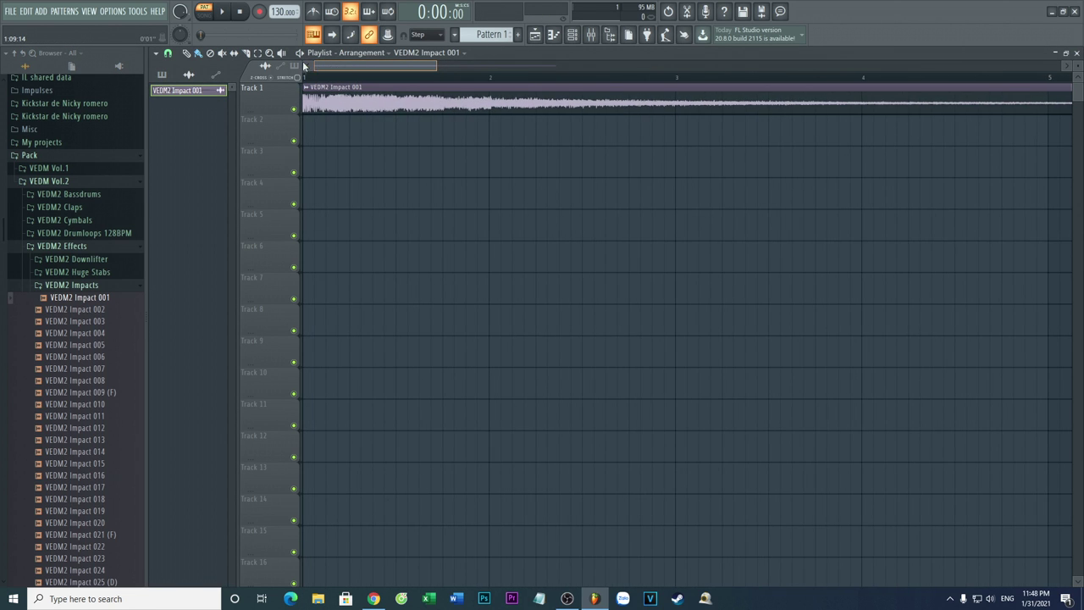
drag(348, 142, 374, 96)
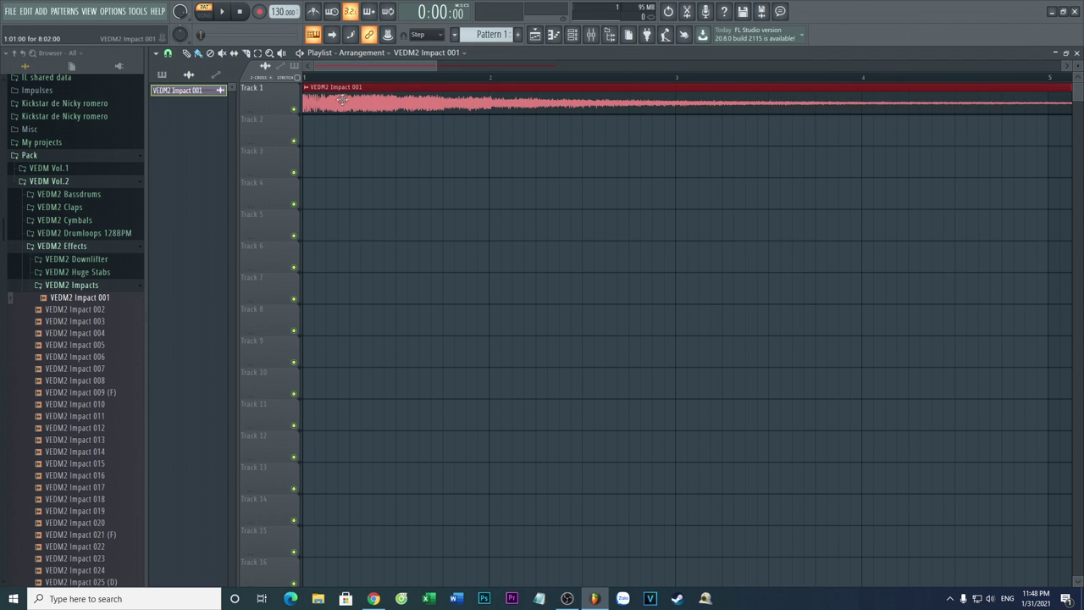
drag(376, 104, 382, 173)
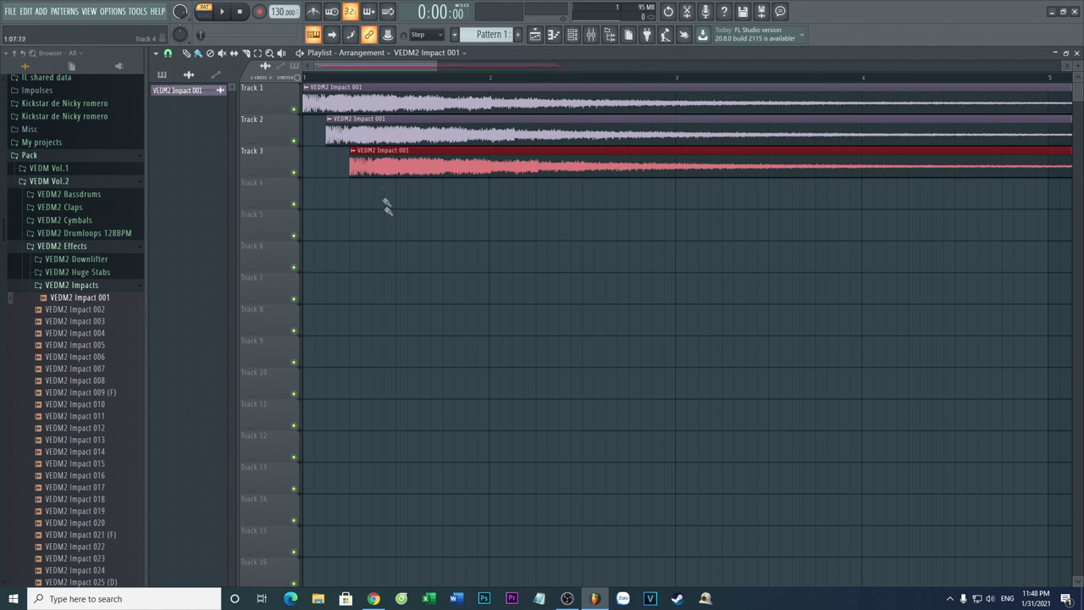
scroll(391, 210, down, 4)
key(space)
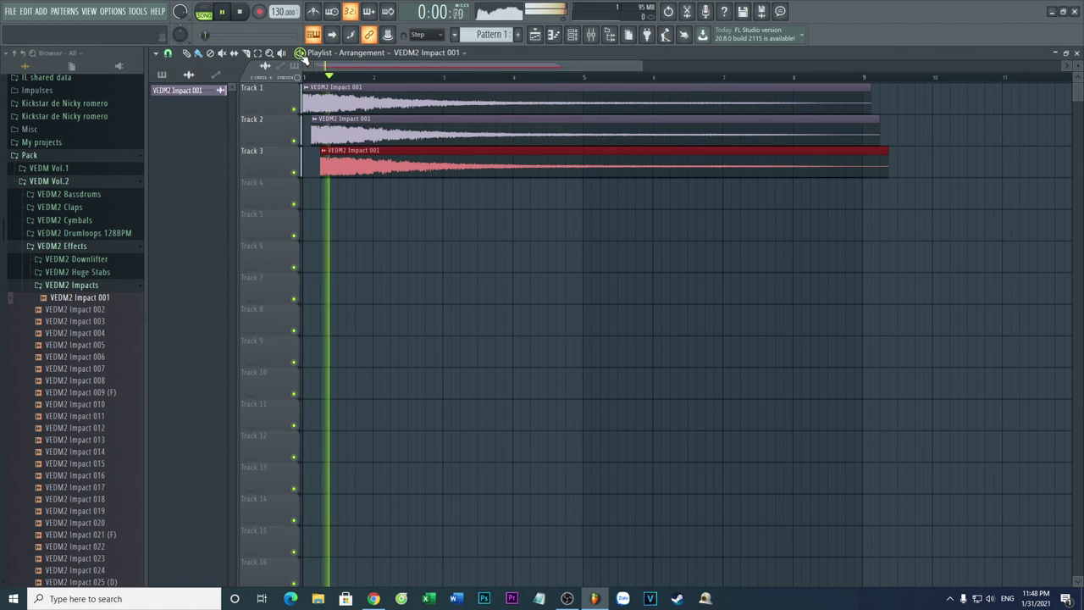
Nudge the Track 3 impact clip forward in time so it starts about half a bar into bar 1.
scroll(356, 208, up, 2)
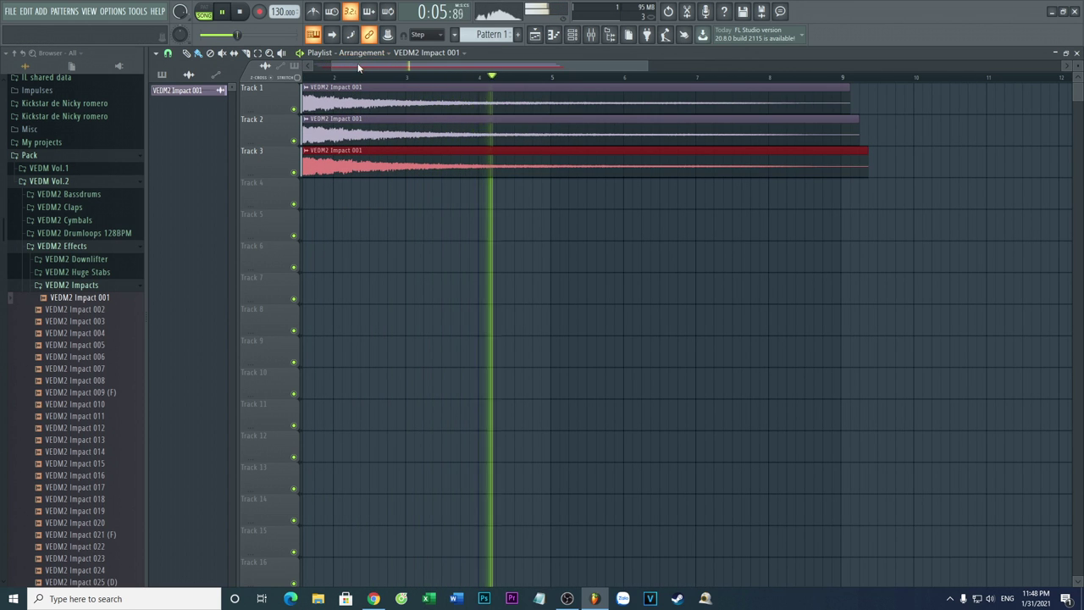
scroll(349, 211, left, 1)
key(shift+Right)
key(shift+Right)
key(shift+Right)
key(shift+Right)
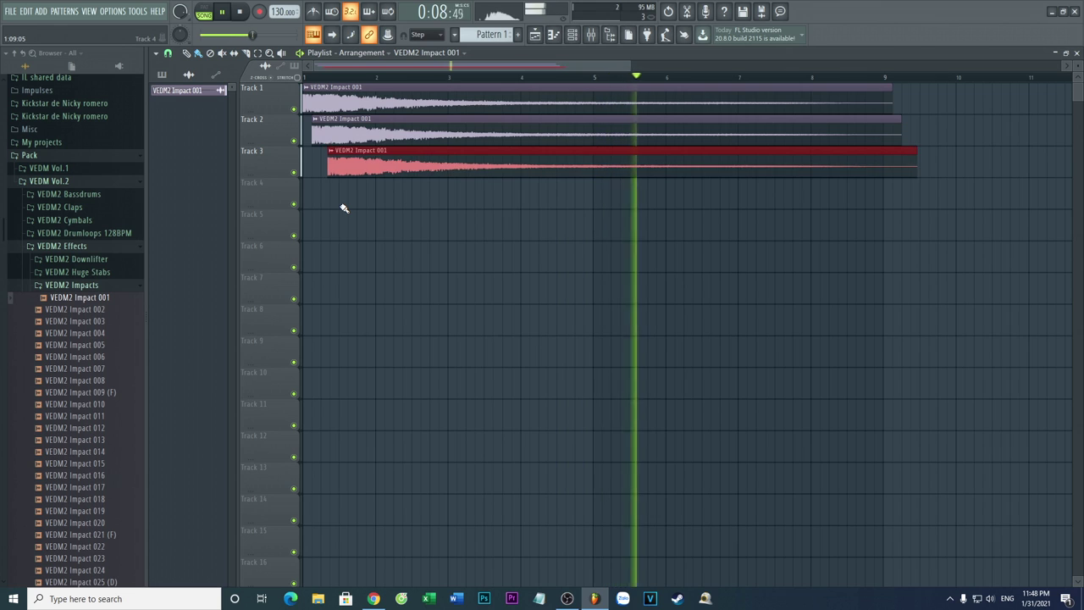
key(shift+Right)
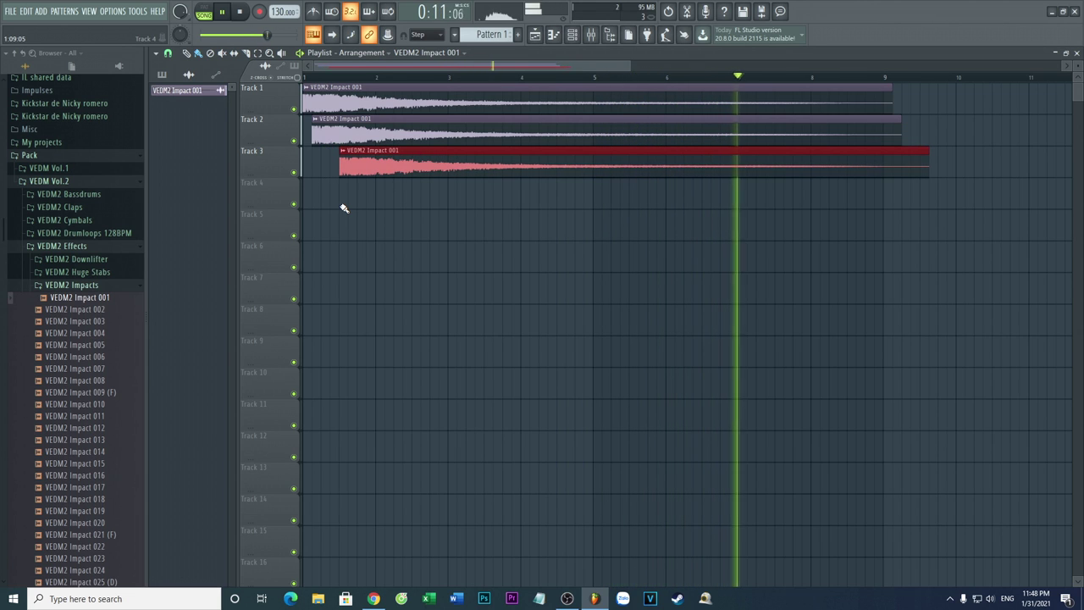
Nudge the Track 2 impact clip forward to start about a quarter bar into bar 1, and stop playback.
click(327, 128)
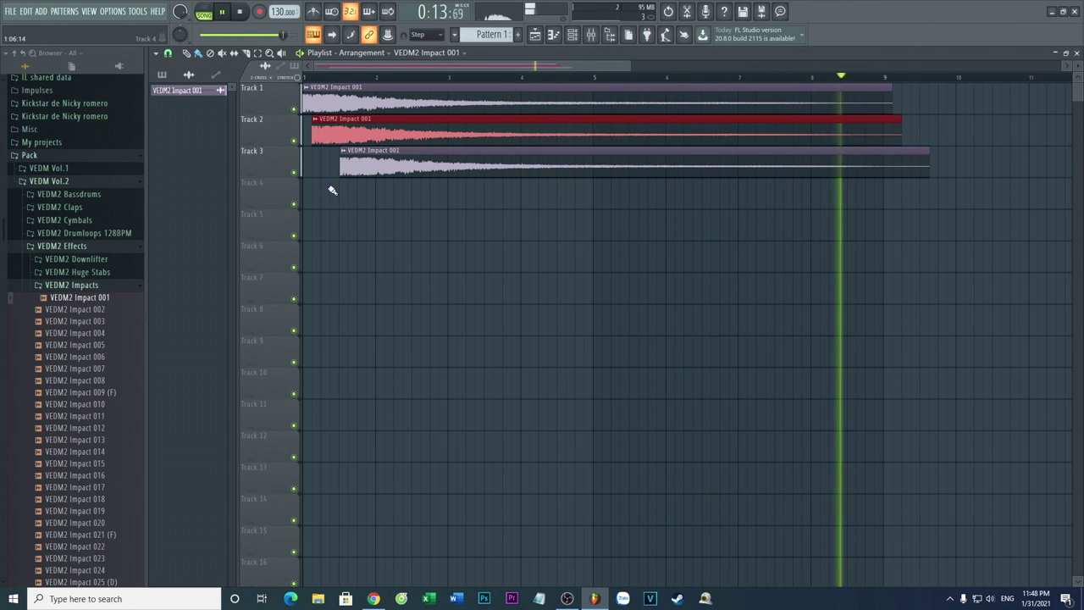
key(shift+Right)
key(shift+Right)
key(shift+Right)
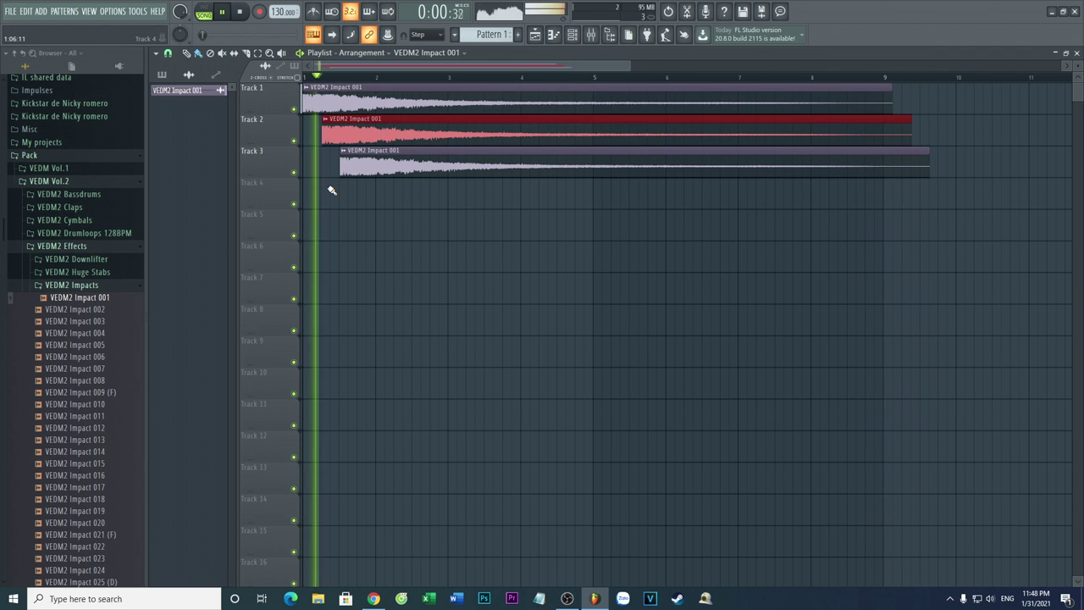
scroll(332, 190, down, 4)
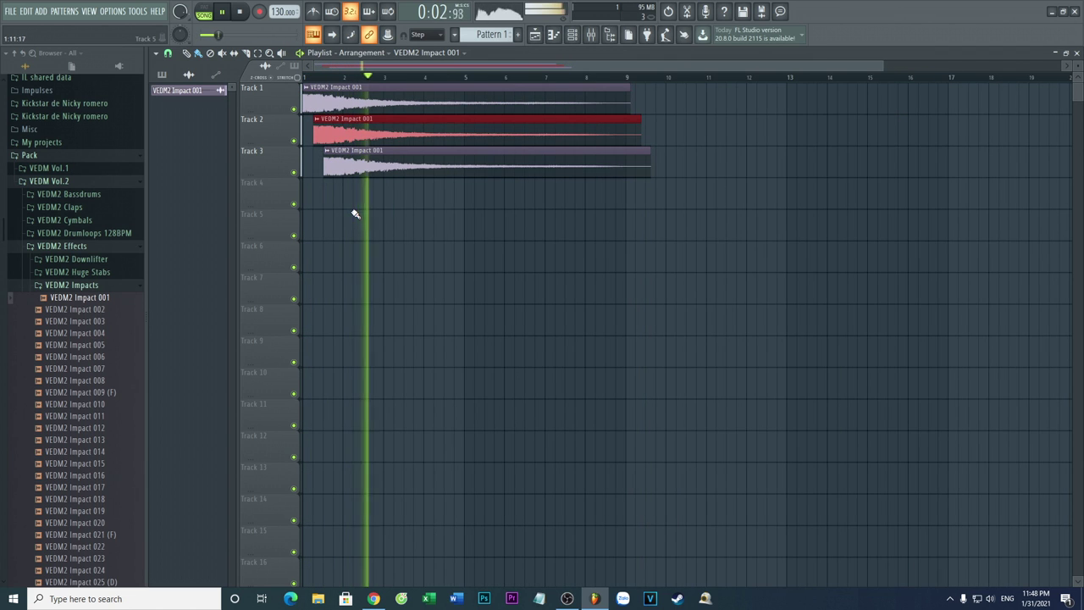
click(240, 13)
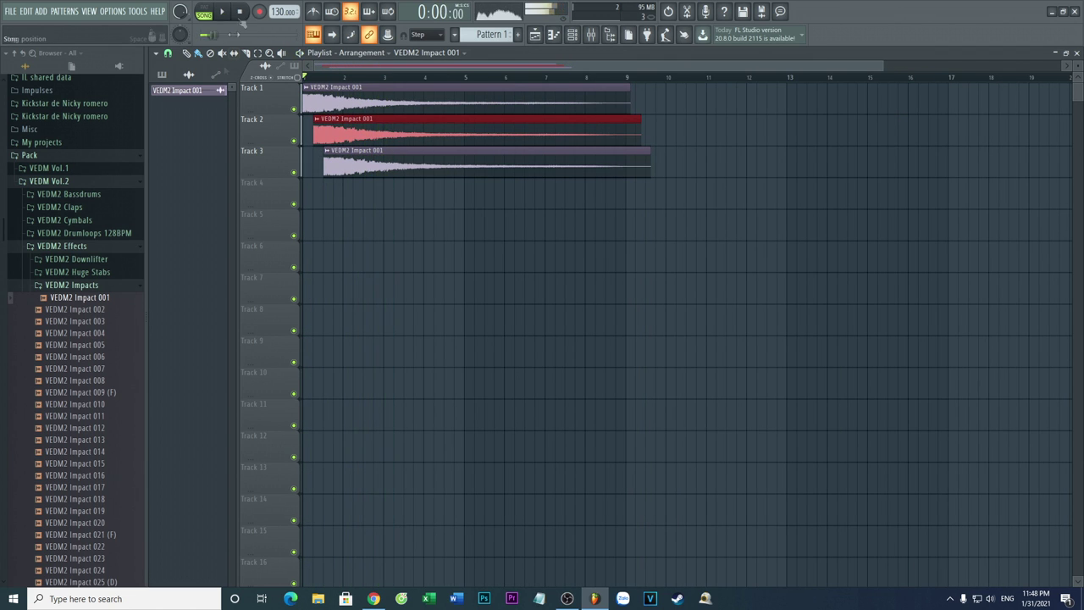
Collapse the VEDM2 sample folders in the browser and open the Kicks folder under Packs, Drums.
click(44, 286)
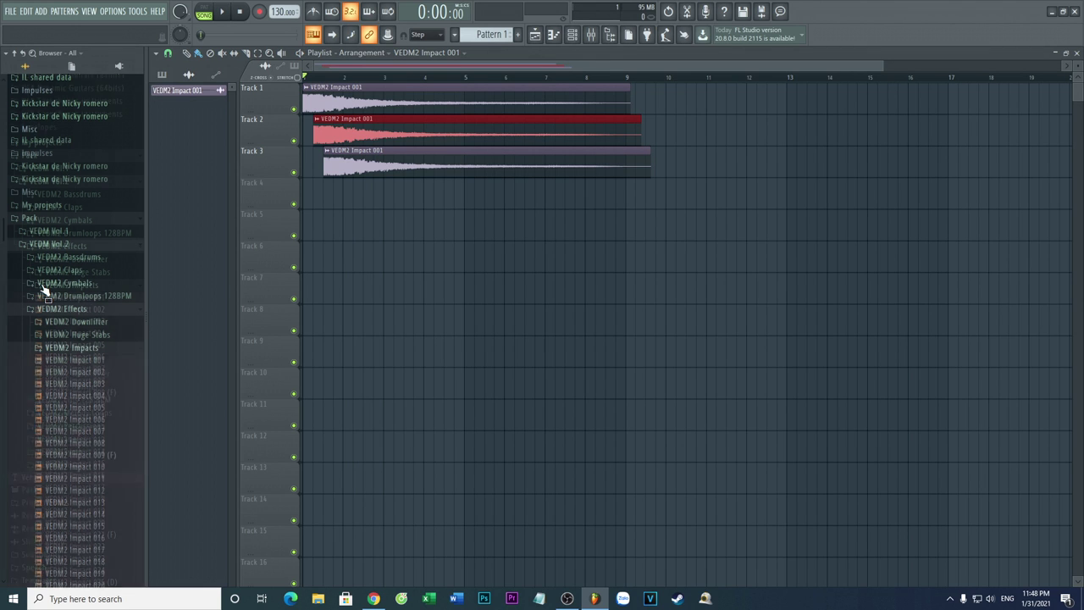
click(23, 247)
click(30, 381)
click(32, 427)
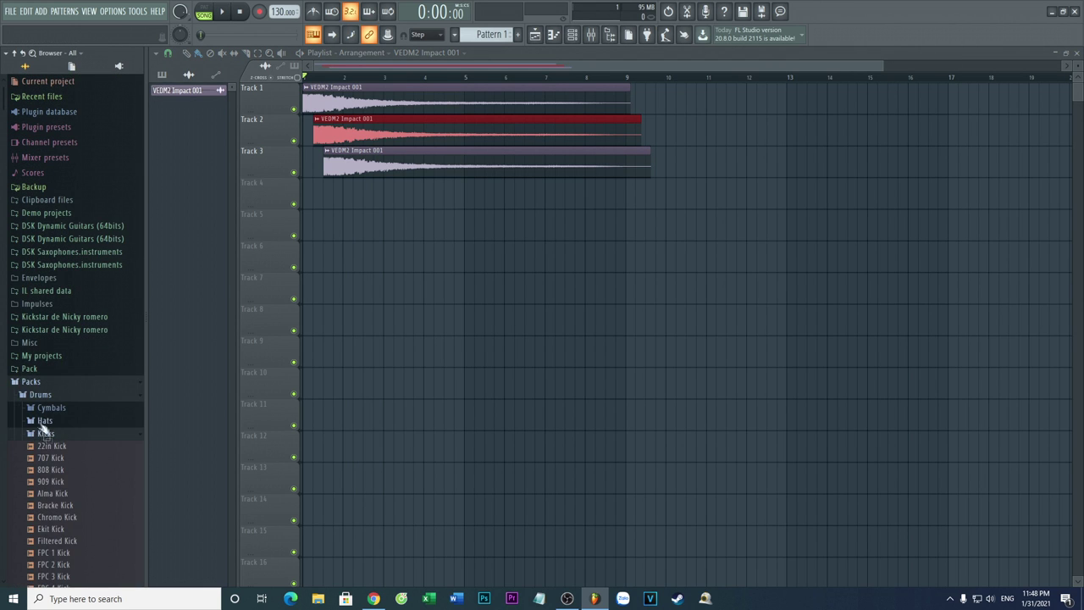
Audition the first samples in the Kicks folder, such as 22in Kick, 707 Kick and 808 Kick.
scroll(65, 447, down, 3)
click(46, 303)
click(48, 317)
click(53, 329)
click(53, 316)
click(52, 329)
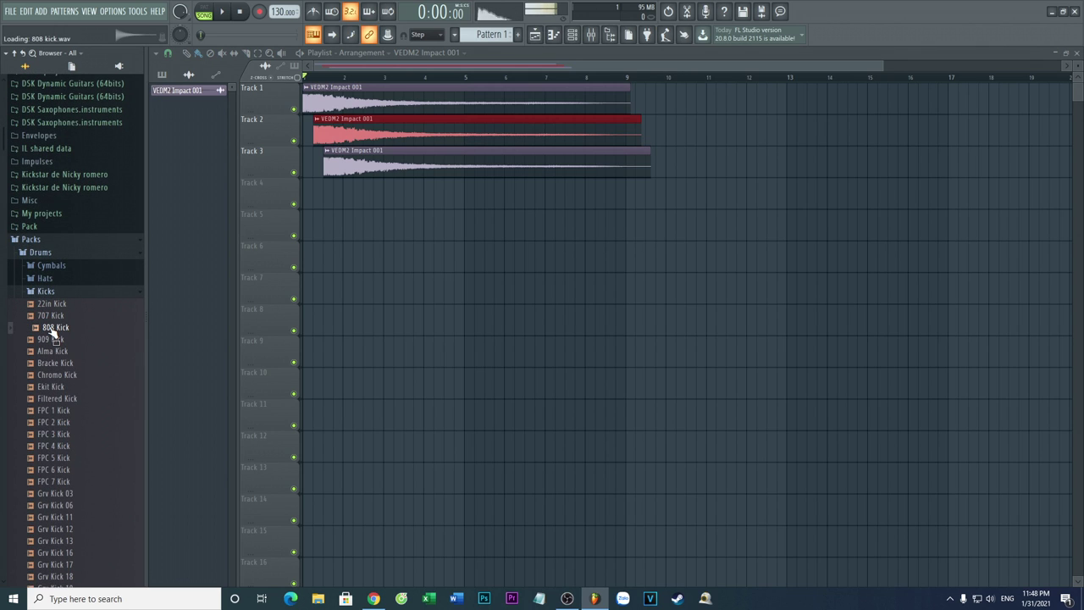
click(52, 330)
click(53, 330)
click(57, 471)
Audition the Grv Kick samples, comparing several between Grv Kick 12 and Grv Kick 30.
scroll(59, 406, down, 6)
click(57, 303)
click(56, 302)
click(56, 305)
click(65, 434)
click(59, 292)
click(56, 304)
click(54, 281)
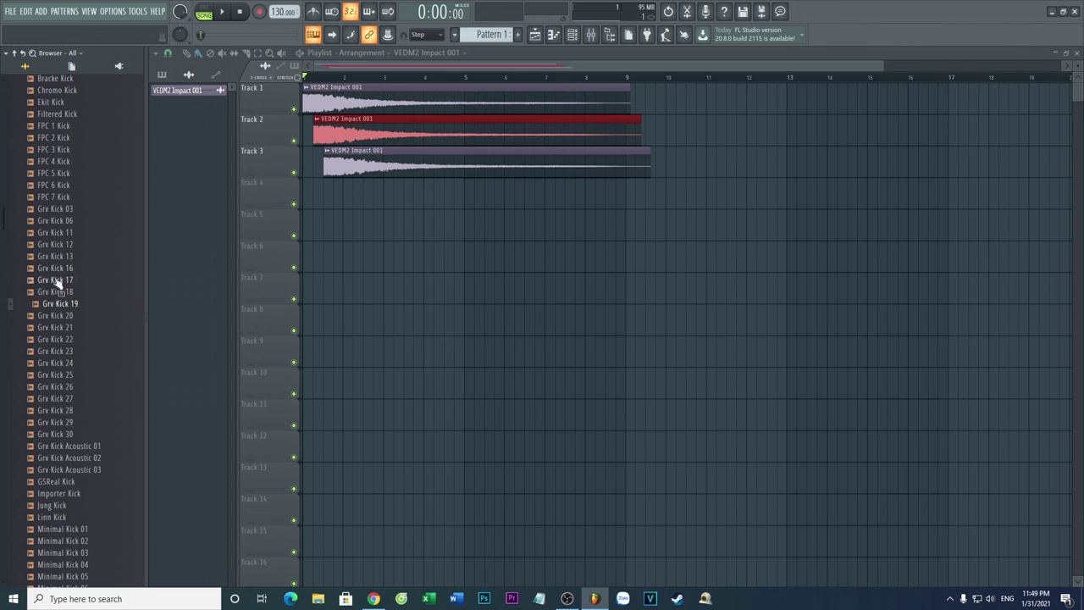
click(56, 269)
click(55, 256)
click(54, 244)
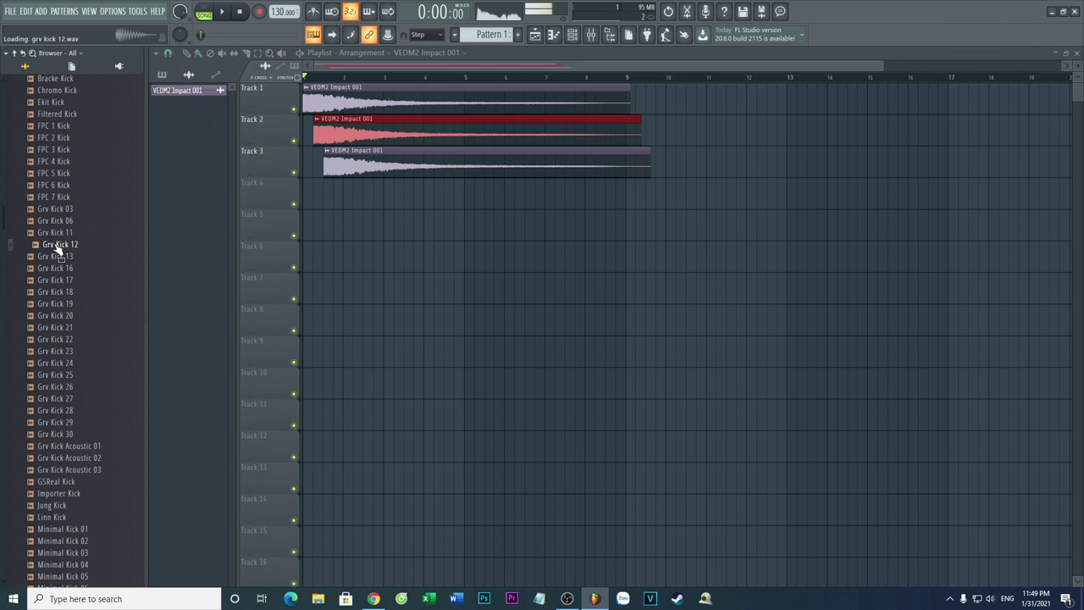
click(56, 256)
Audition Grv Kick Acoustic 02 and 03, GSReal Kick, Importer Kick and Jung Kick.
click(73, 458)
click(73, 470)
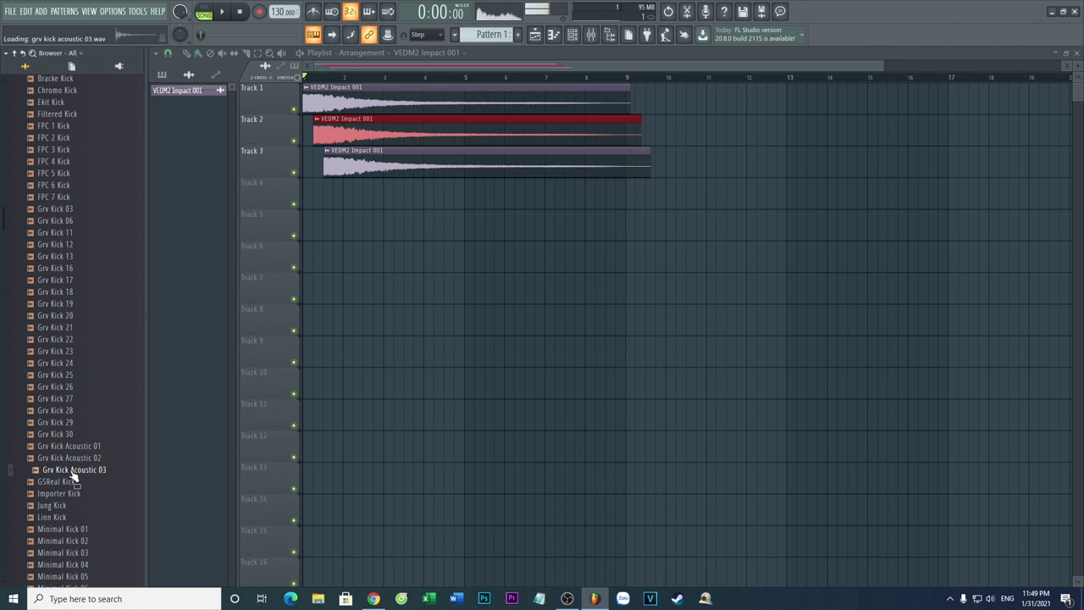
click(73, 482)
click(73, 494)
click(70, 506)
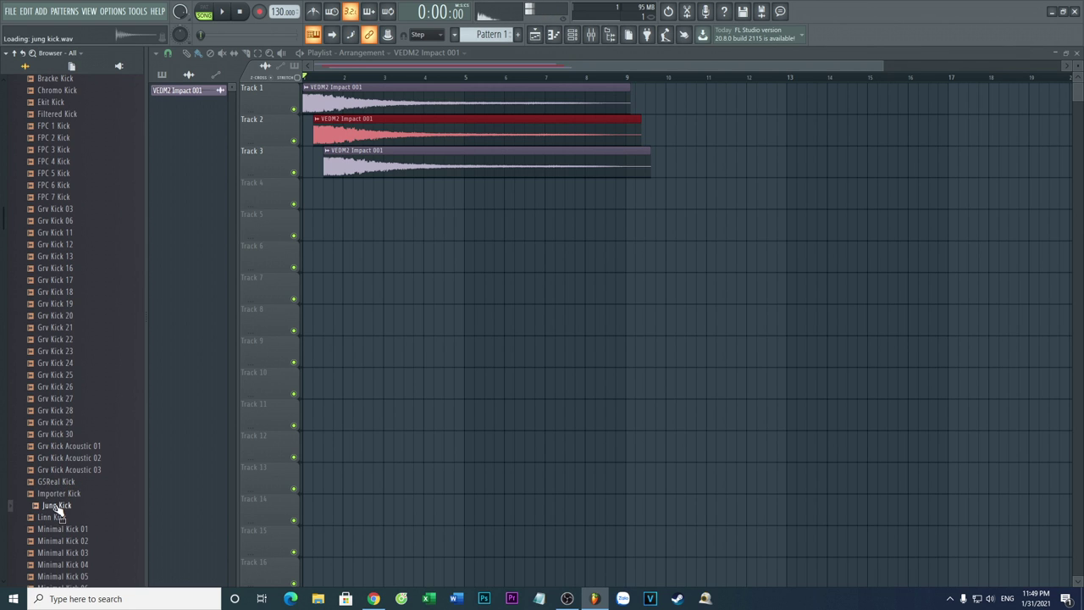
Audition several Minimal Kick samples and place Minimal Kick 08 on Track 4 at bar 5.
scroll(76, 458, down, 10)
click(76, 366)
click(74, 422)
click(62, 258)
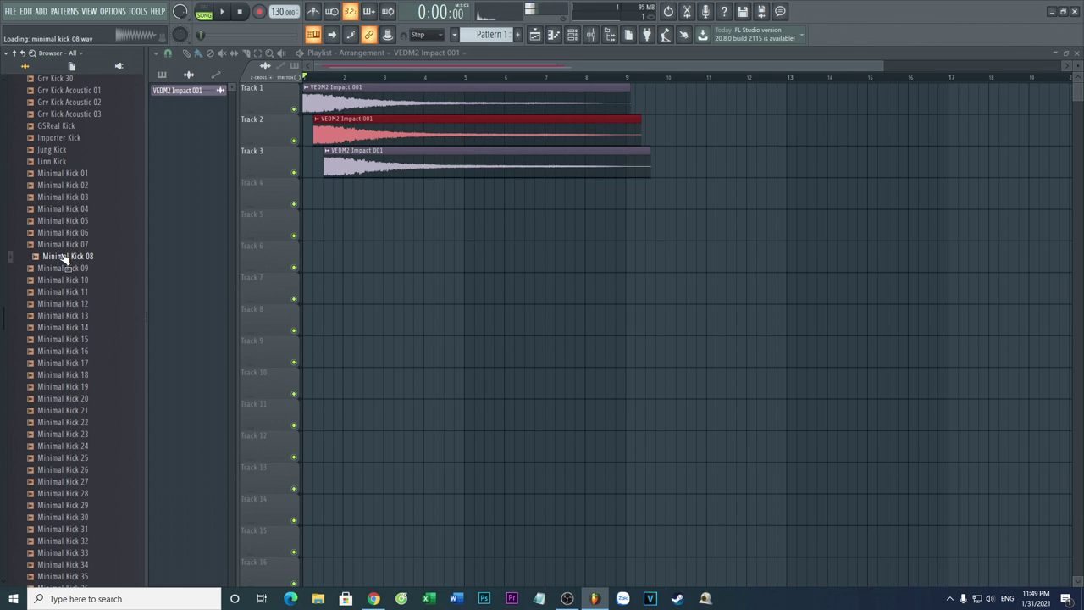
drag(64, 259, 466, 196)
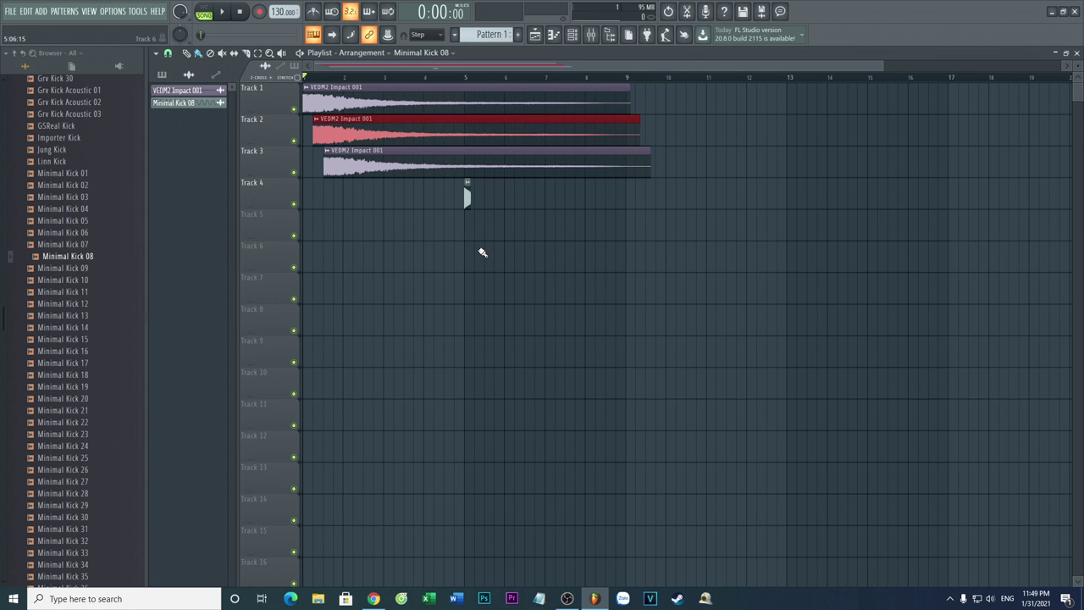
Build a roll of six closely spaced Minimal Kick 08 clips from bar 5 on Track 4 and loop-play that range.
scroll(482, 252, up, 5)
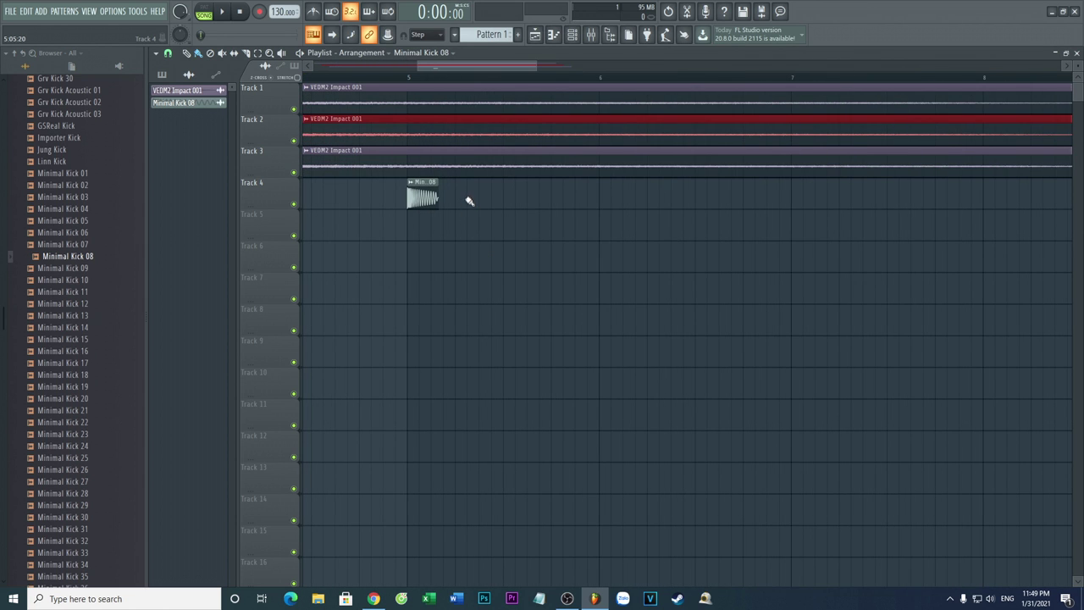
click(417, 200)
drag(418, 200, 475, 198)
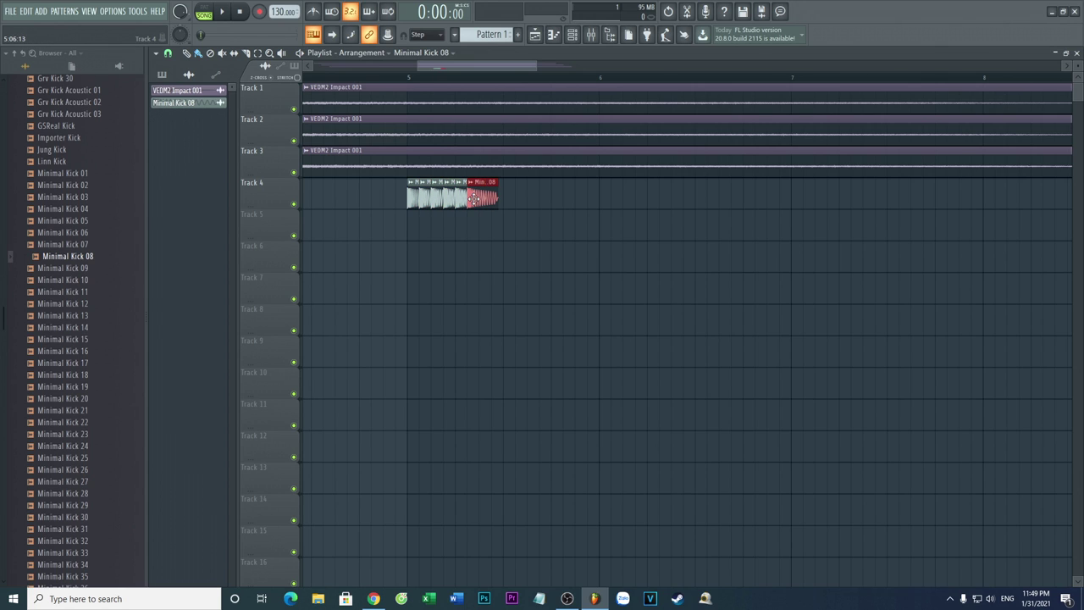
drag(409, 78, 510, 87)
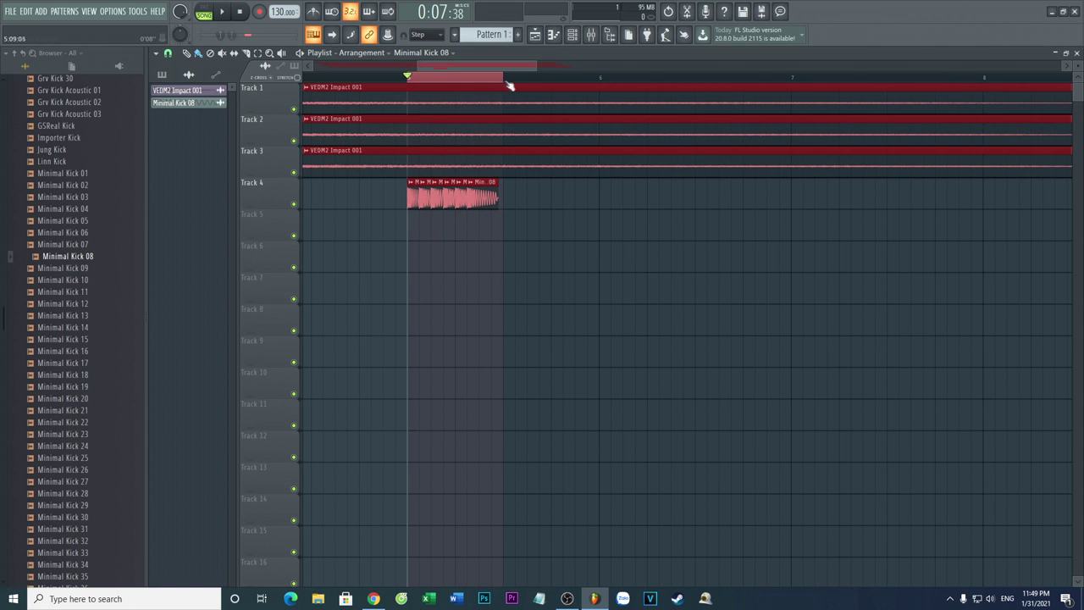
key(space)
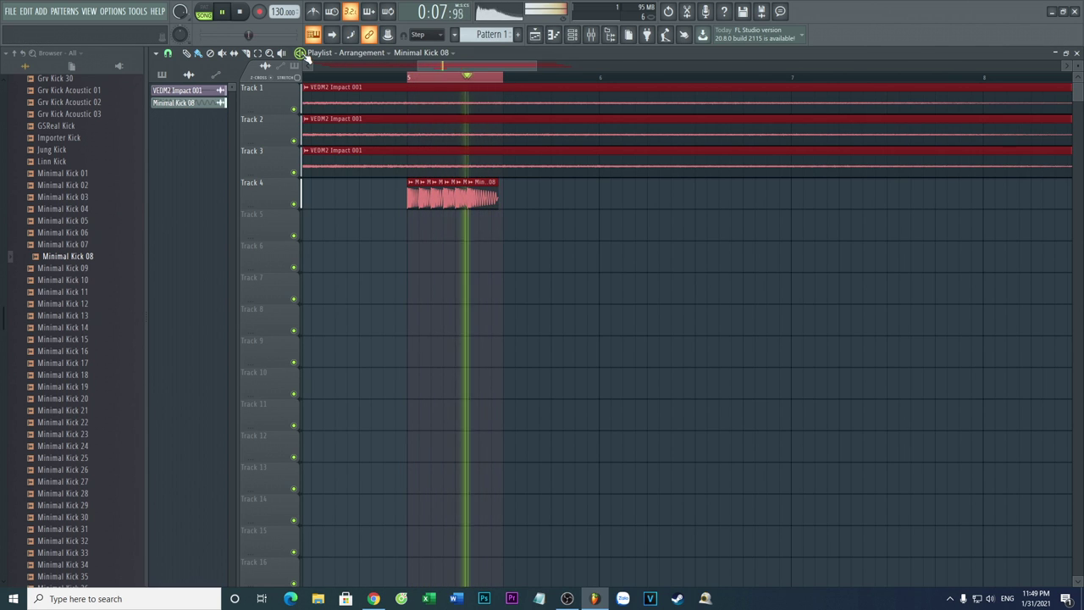
key(space)
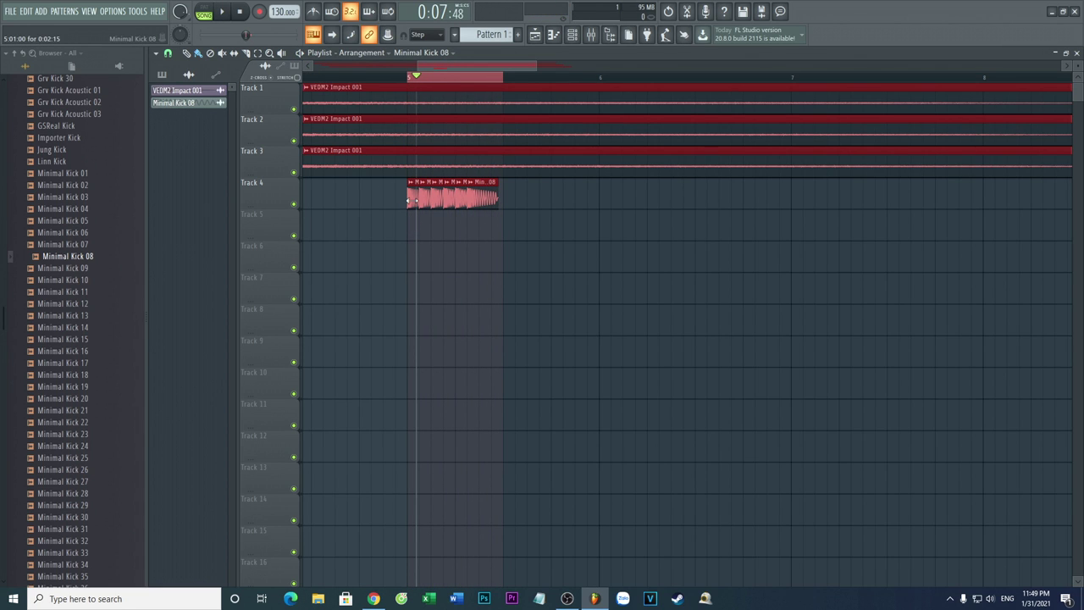
Duplicate the six-kick roll directly after itself on Track 4, and loop-play the range covering the extended roll.
drag(412, 200, 489, 204)
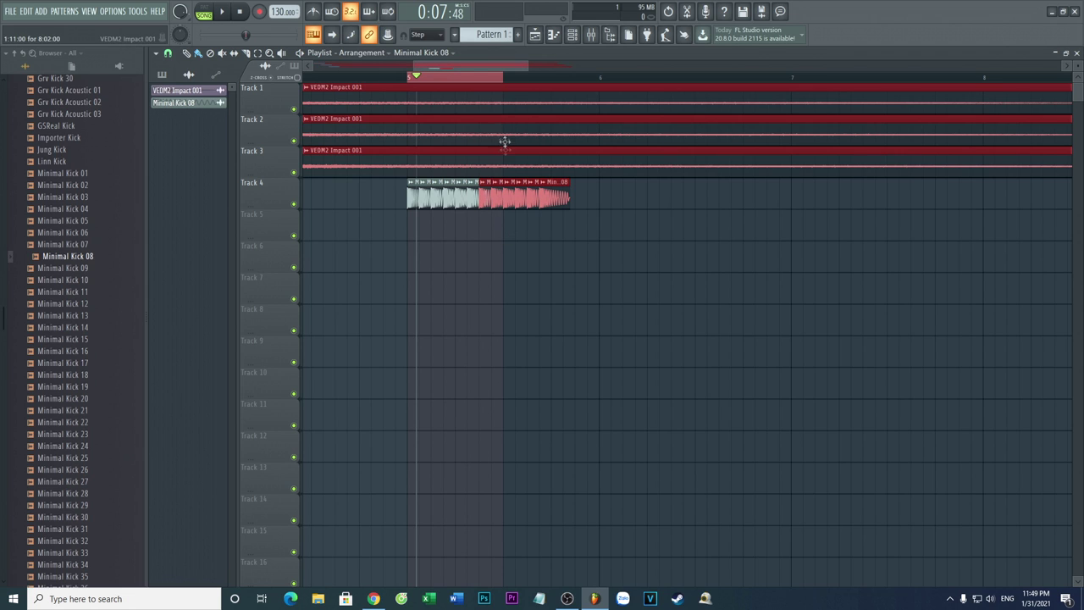
drag(413, 77, 577, 87)
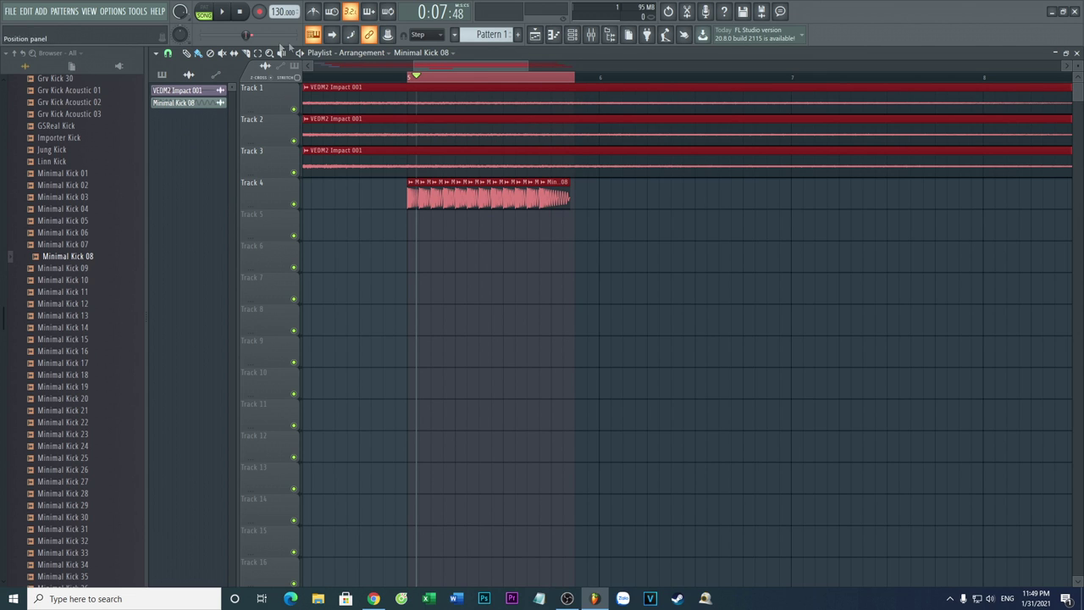
click(225, 12)
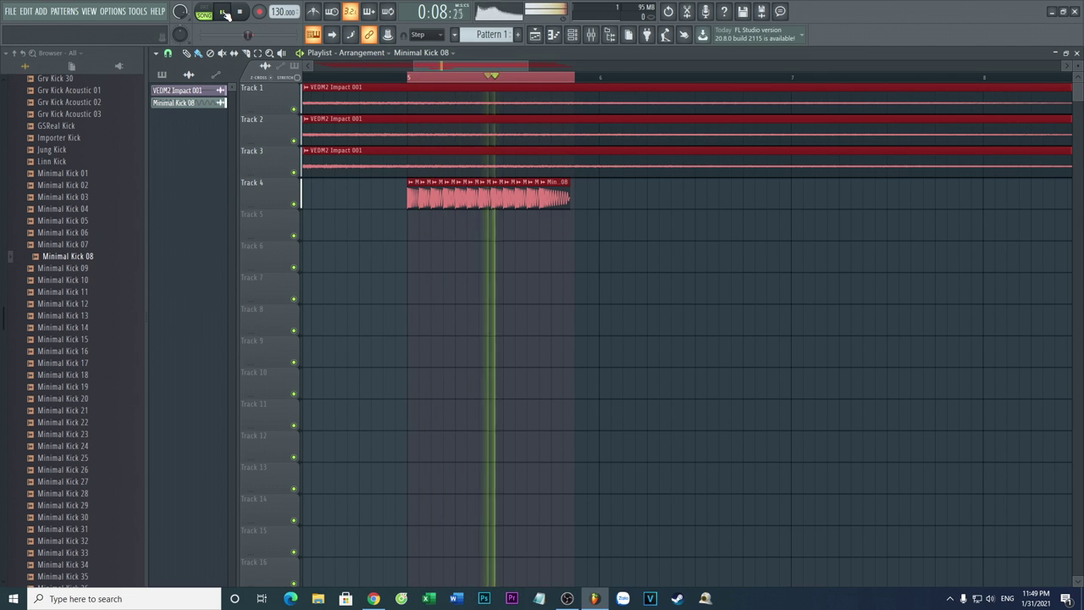
key(space)
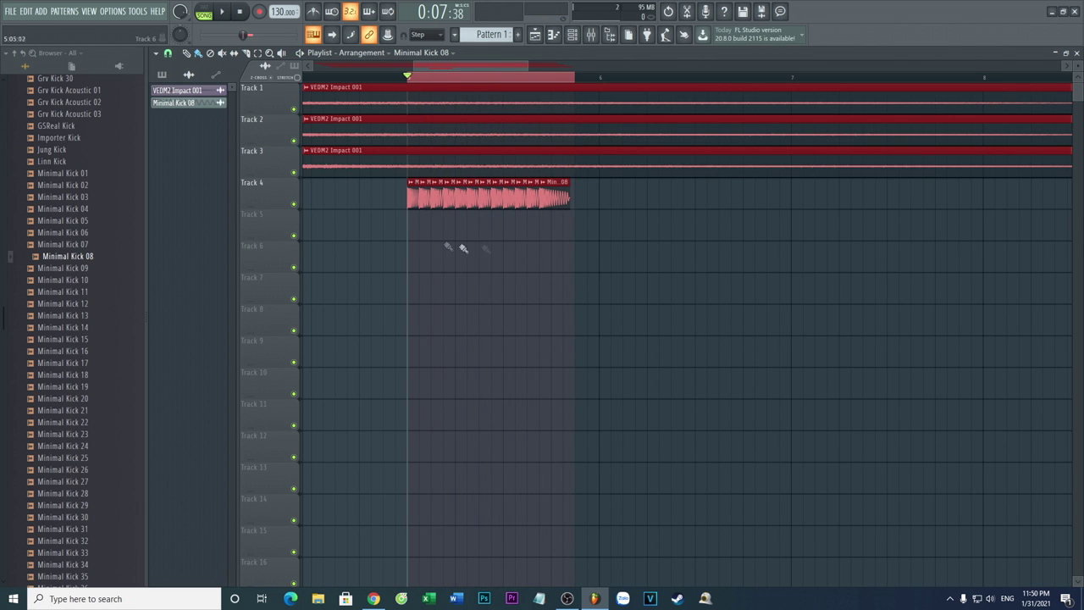
Clear the time selection and place four Minimal Kick 08 clips on Track 4, one on each beat of bar 6.
click(583, 250)
click(491, 79)
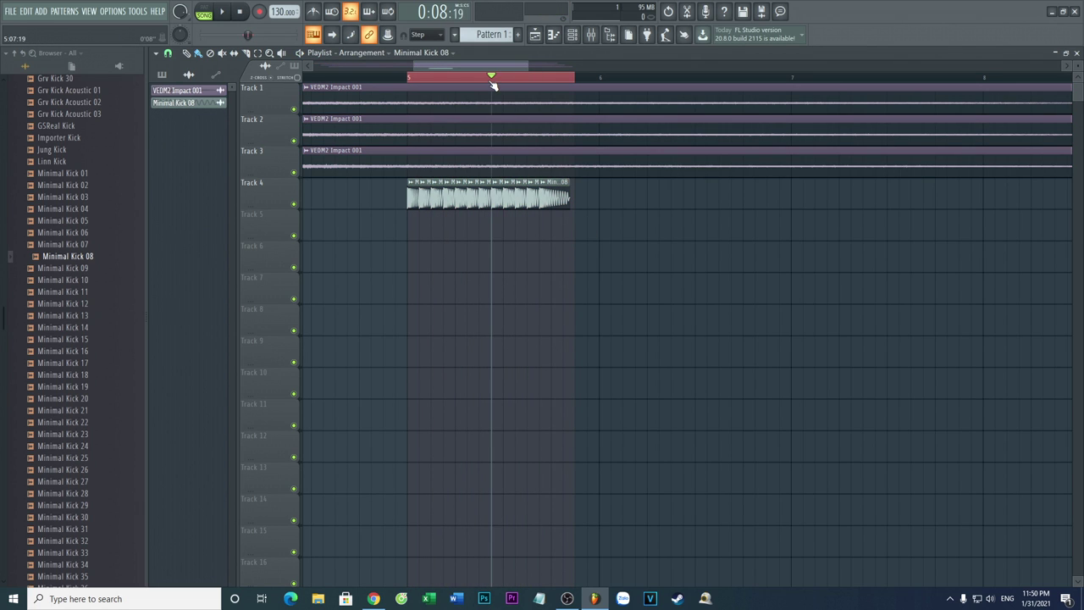
click(492, 80)
drag(582, 205, 657, 198)
click(706, 204)
mouse_move(721, 199)
mouse_down()
mouse_move(624, 206)
mouse_move(725, 210)
mouse_up()
click(757, 198)
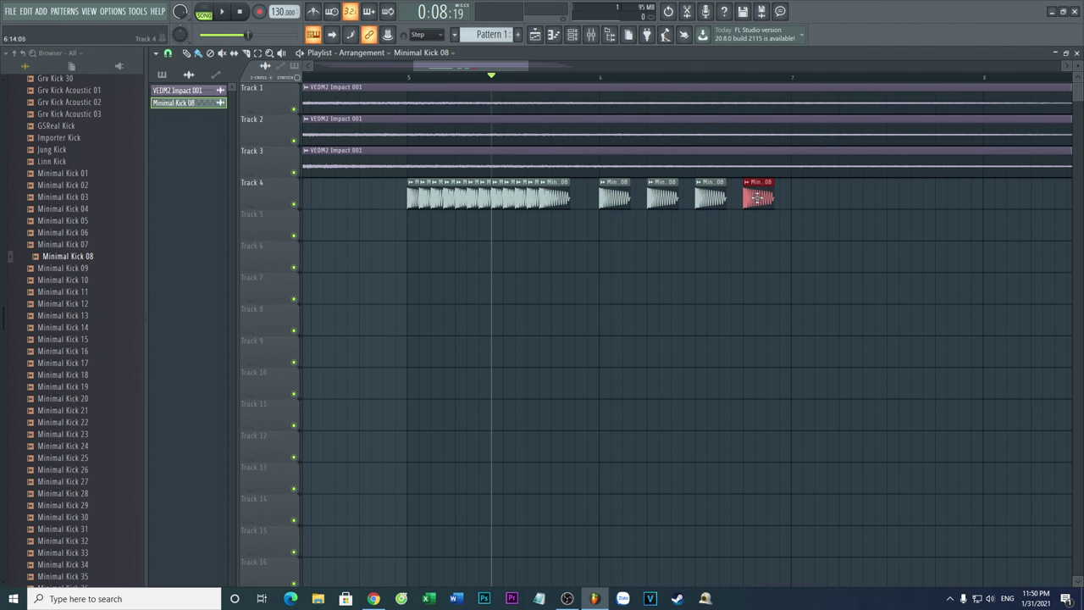
Repeat the four-kick pattern from bar 6 across bars 7, 8 and 9 on Track 4.
scroll(792, 241, down, 3)
drag(567, 66, 604, 65)
drag(644, 199, 796, 198)
right_click(621, 201)
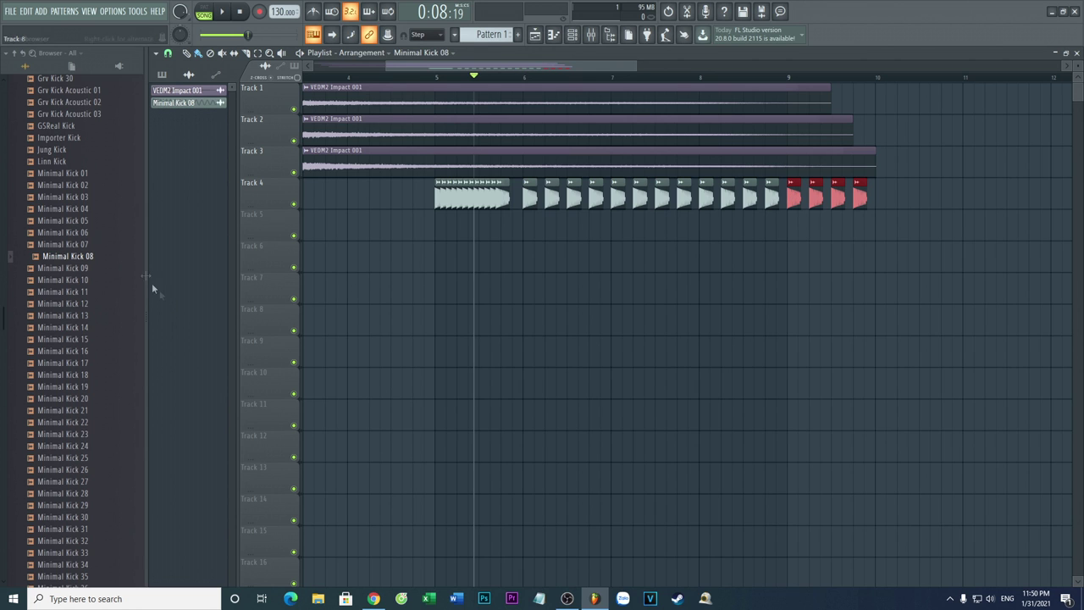
Audition the closed and open hi-hat samples in the Drums pack's Hats folder, from the 707 hats to AMX OH.
scroll(100, 239, up, 15)
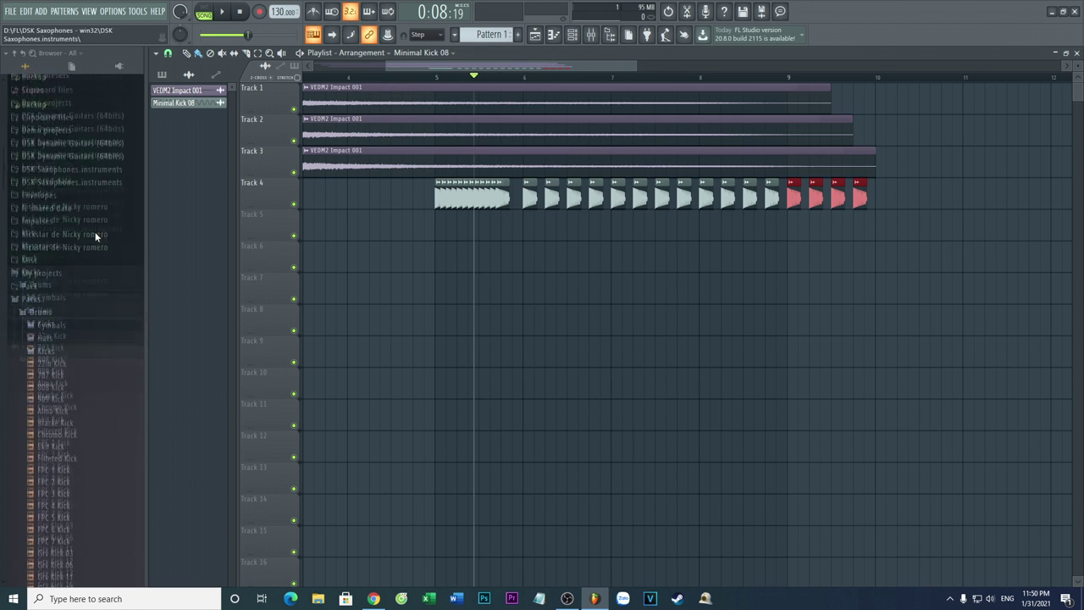
click(32, 150)
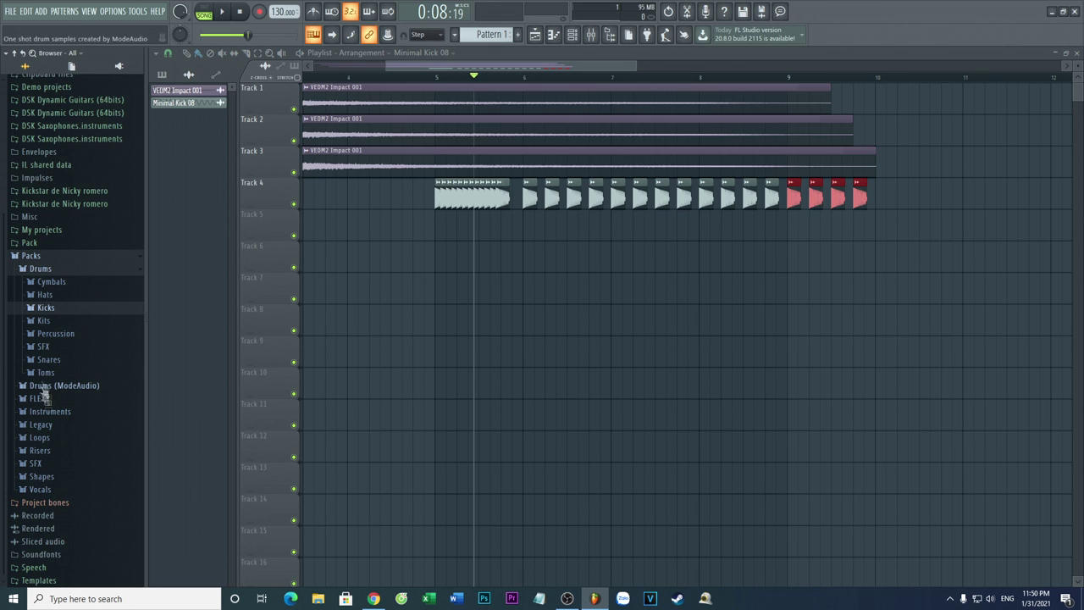
click(47, 294)
click(52, 307)
click(50, 320)
click(50, 330)
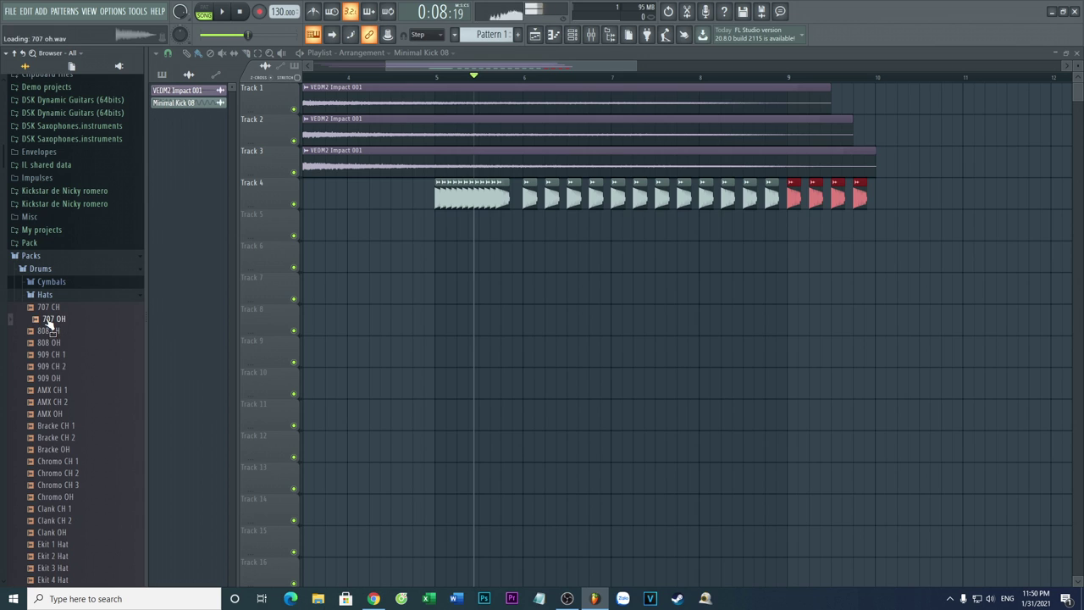
click(49, 343)
click(50, 354)
click(48, 365)
click(48, 378)
click(50, 390)
click(50, 401)
click(53, 414)
click(50, 354)
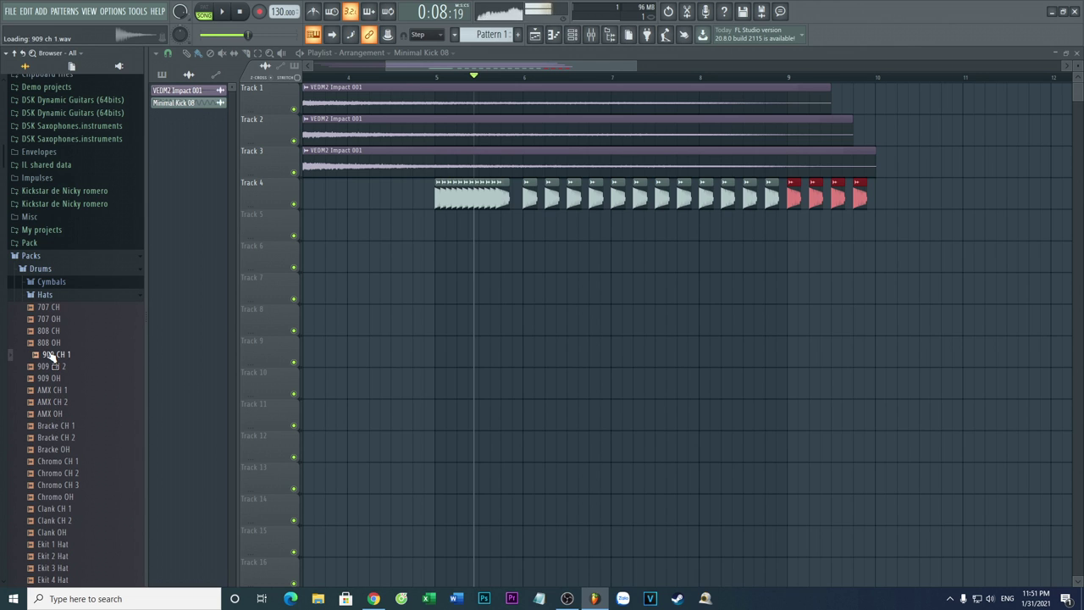
Build a five-hit 909 CH 1 pattern on Track 5 over beats 3 and 4 of bar 6, two hits on beat 3 and three on beat 4.
drag(53, 354, 605, 236)
scroll(620, 262, up, 2)
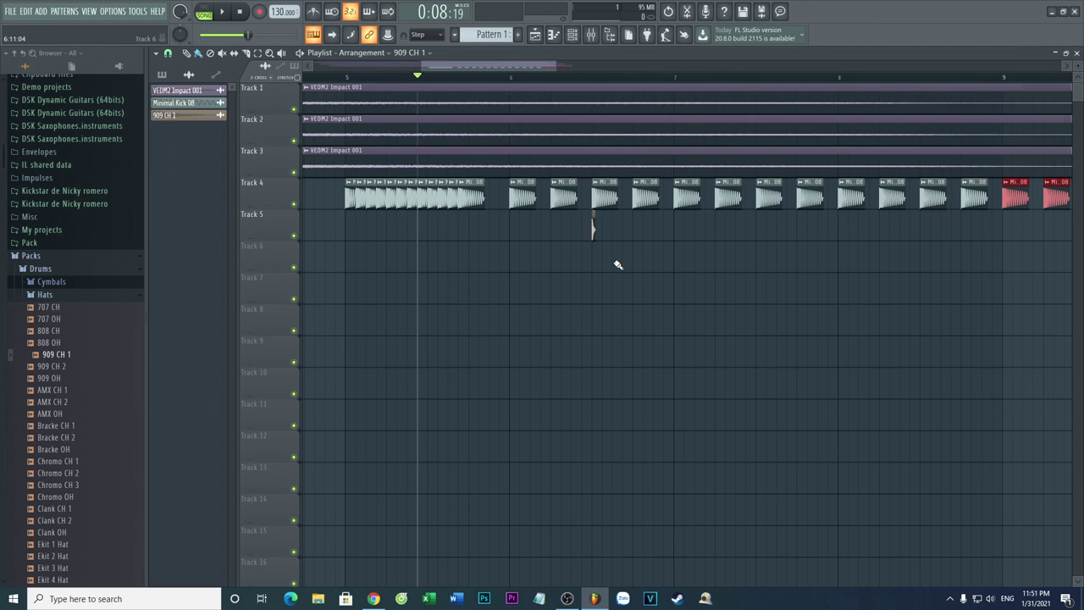
scroll(617, 264, up, 3)
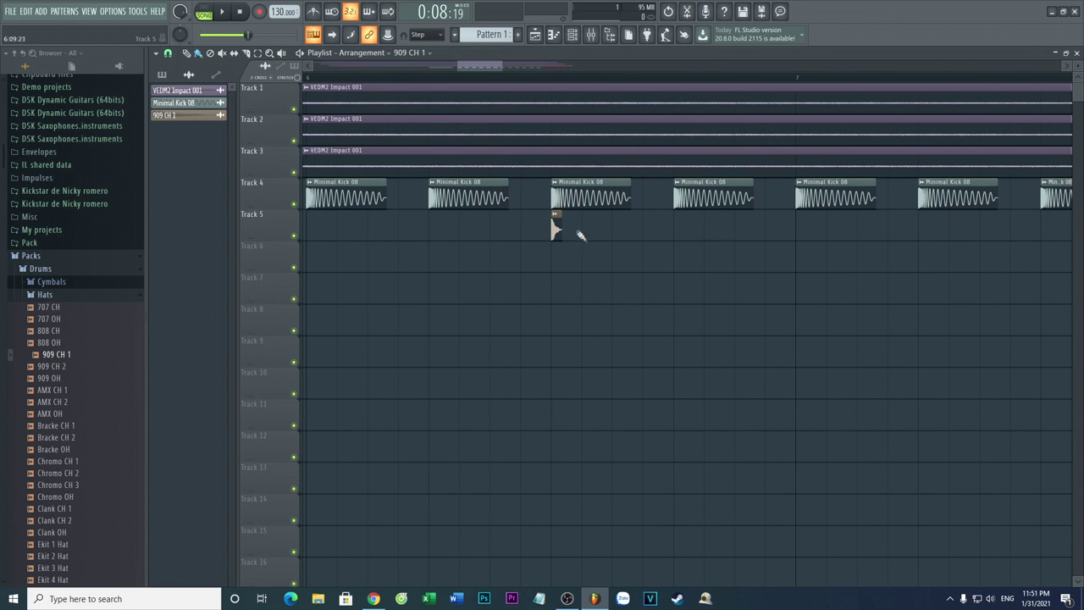
click(555, 229)
drag(619, 228, 681, 227)
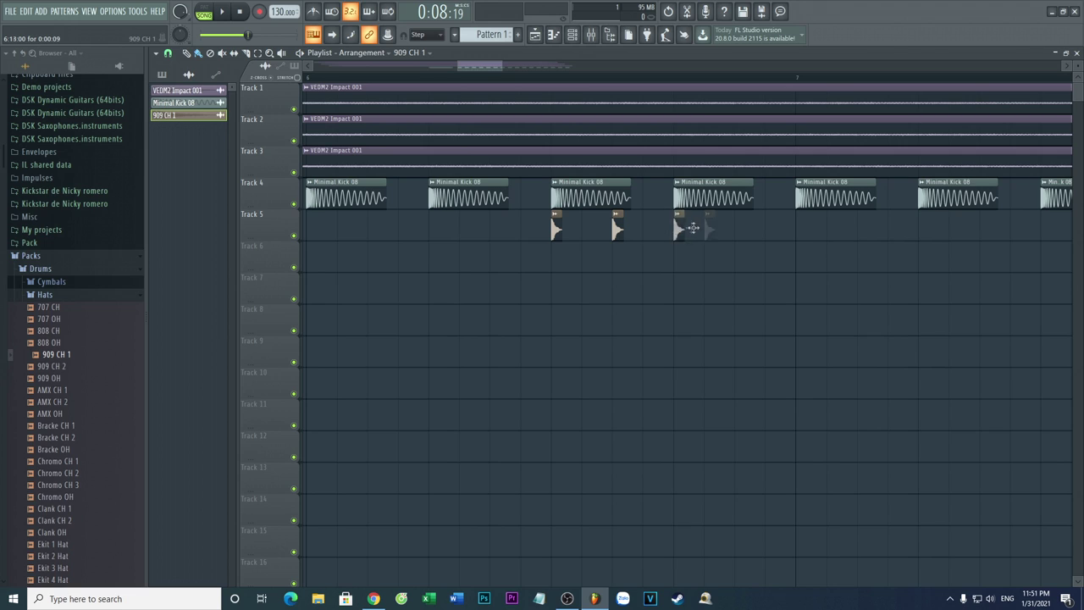
click(677, 227)
drag(677, 227, 712, 227)
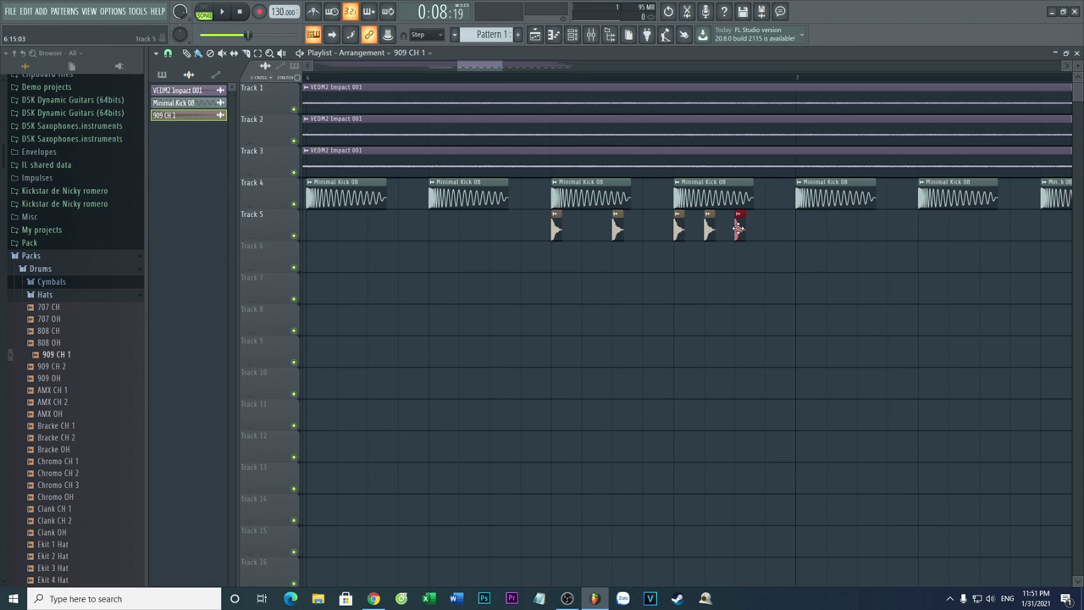
Repeat the five-hit 909 CH 1 pattern every two beats on Track 5 from bar 7 to the end of bar 9.
drag(773, 234, 799, 230)
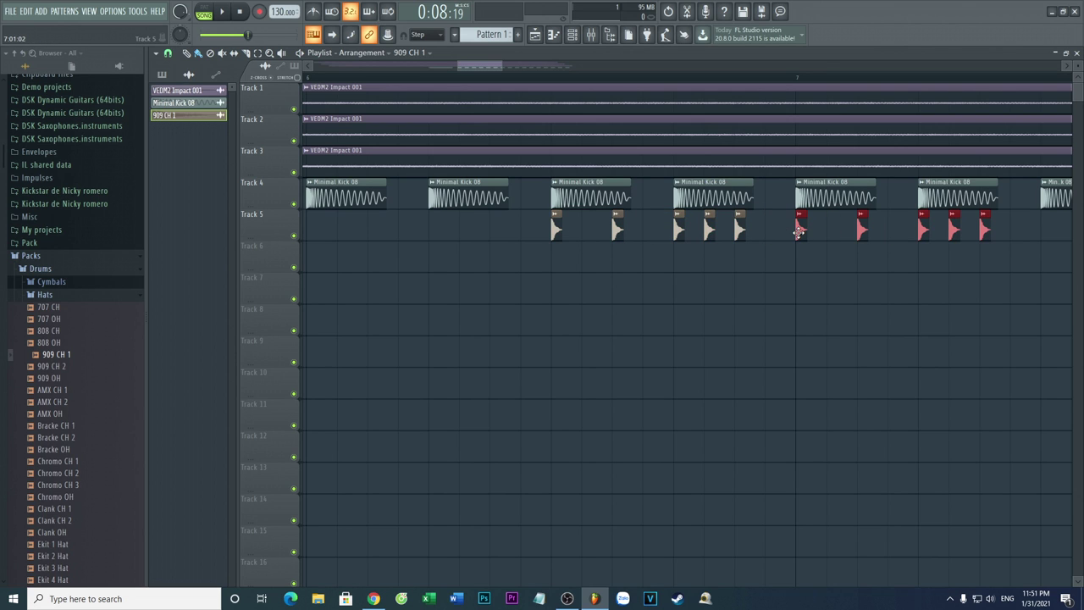
scroll(796, 288, down, 2)
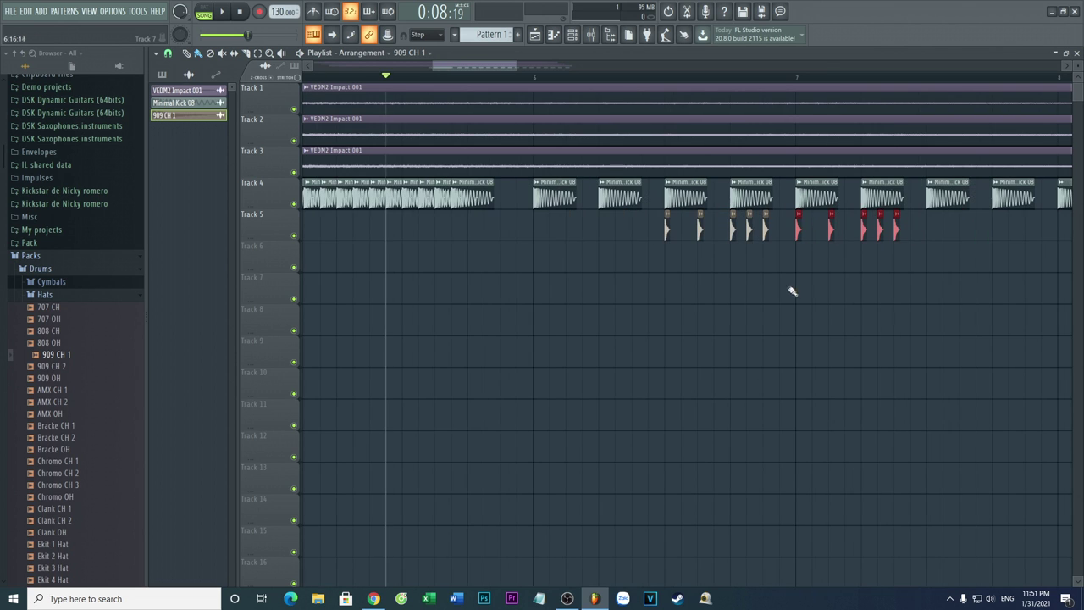
drag(798, 229, 928, 234)
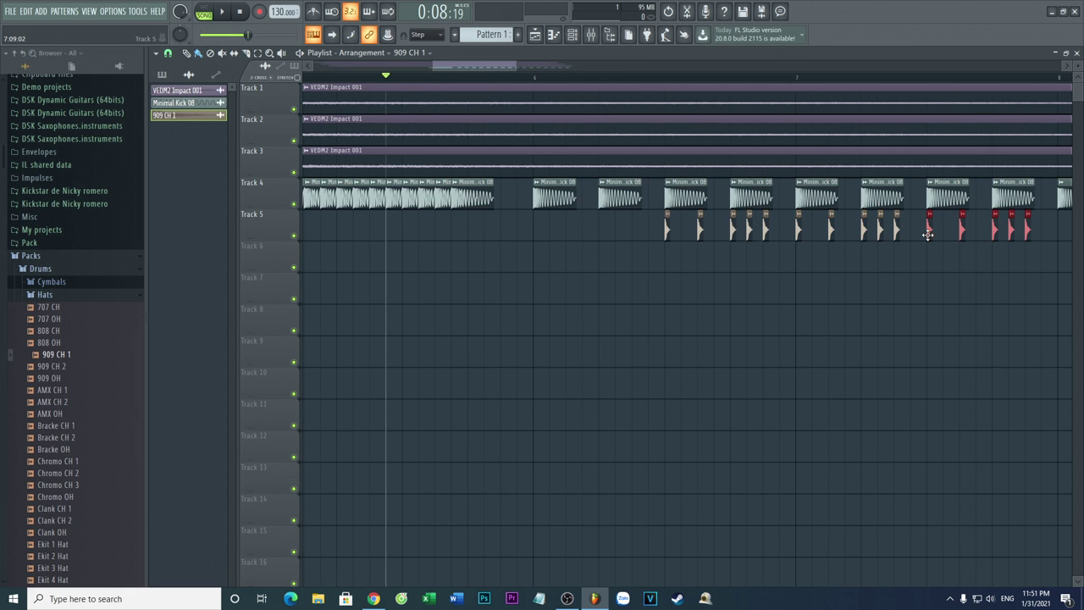
drag(457, 66, 502, 66)
drag(530, 230, 930, 231)
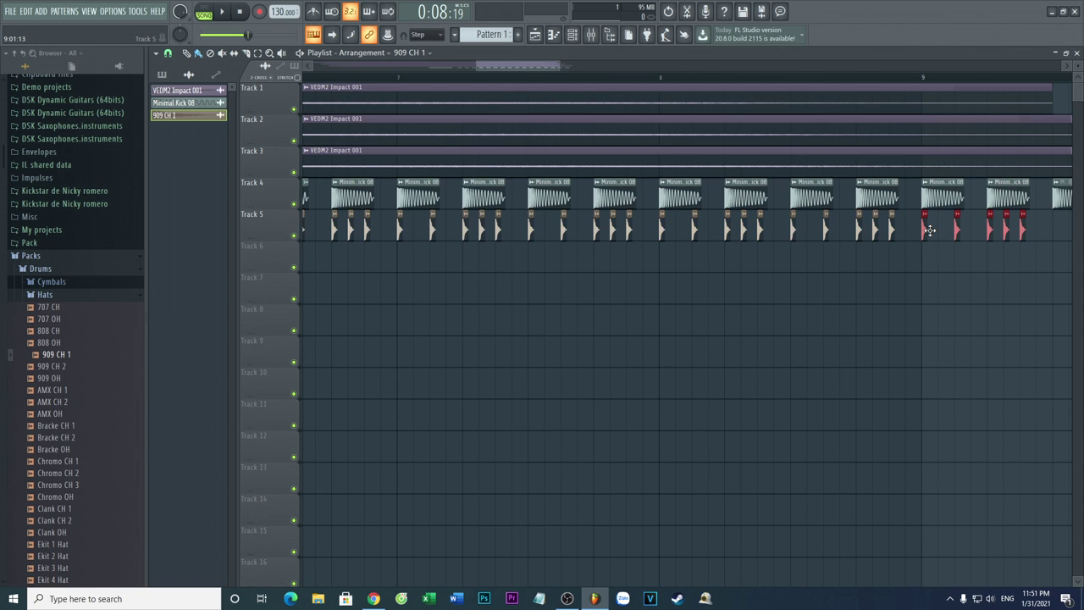
drag(530, 62, 562, 61)
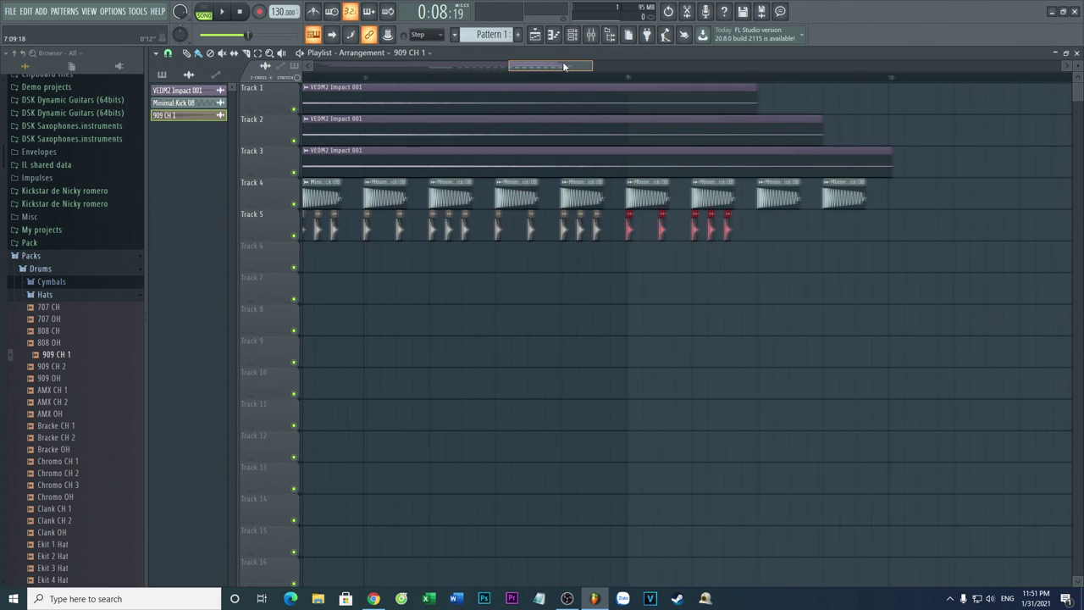
drag(624, 229, 756, 230)
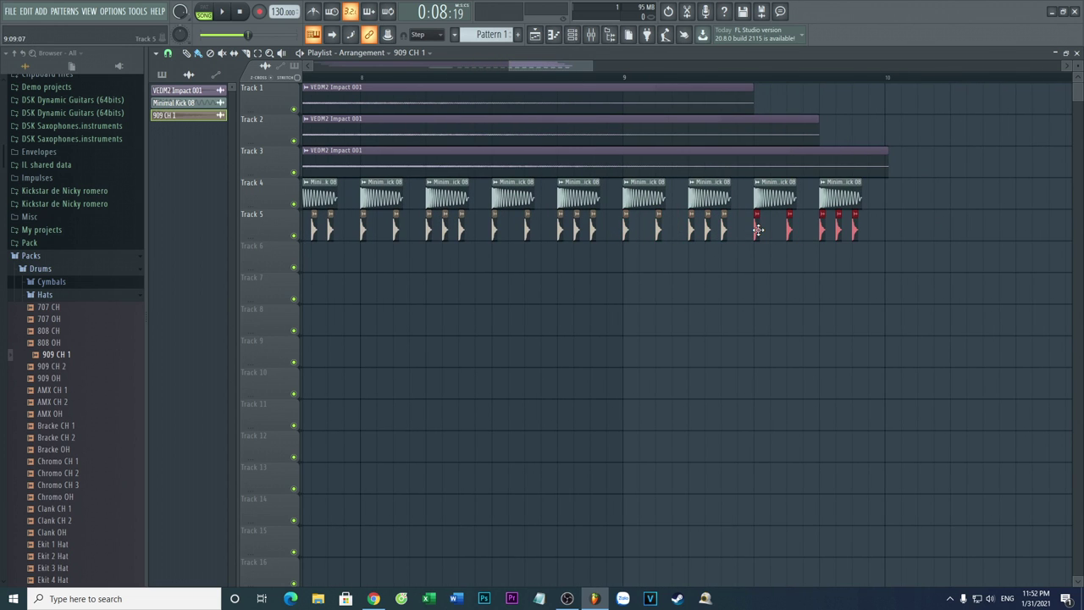
Play the arrangement through bar 9 to hear the hi-hats with the kicks.
scroll(570, 261, down, 3)
drag(449, 69, 463, 70)
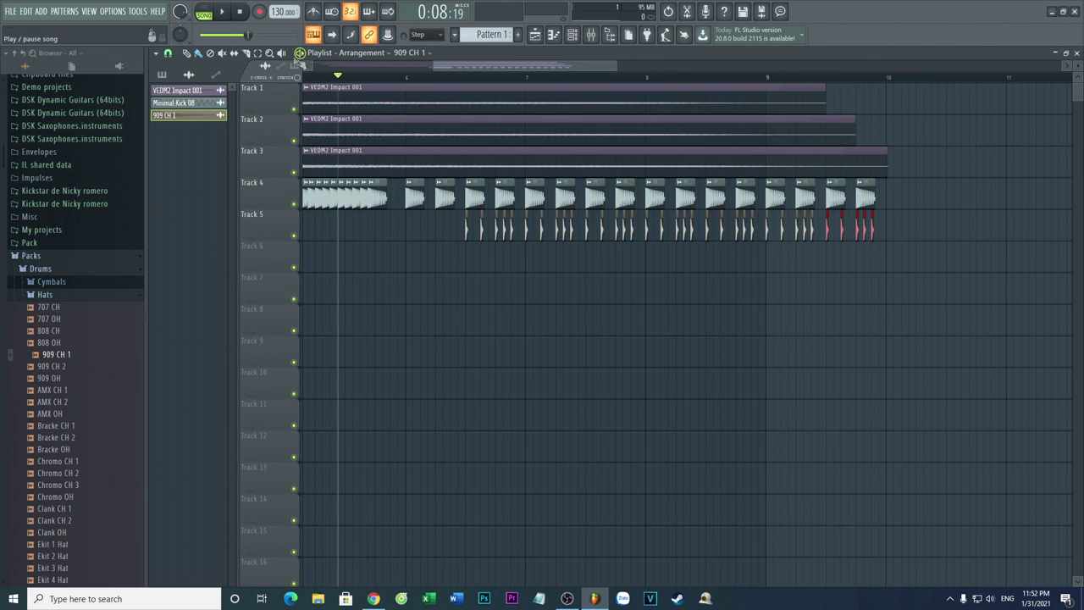
key(space)
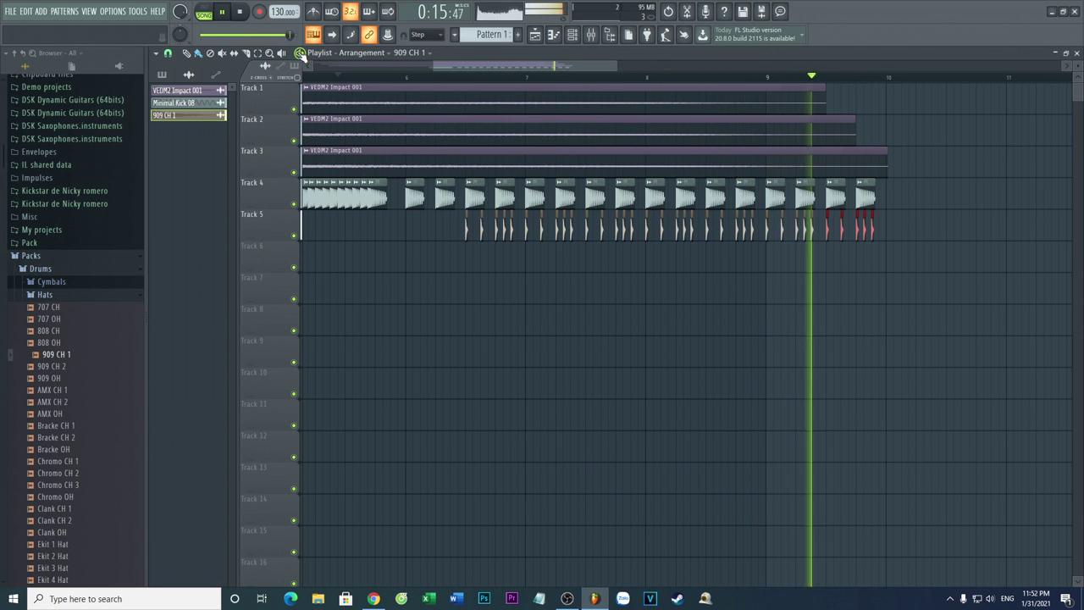
key(space)
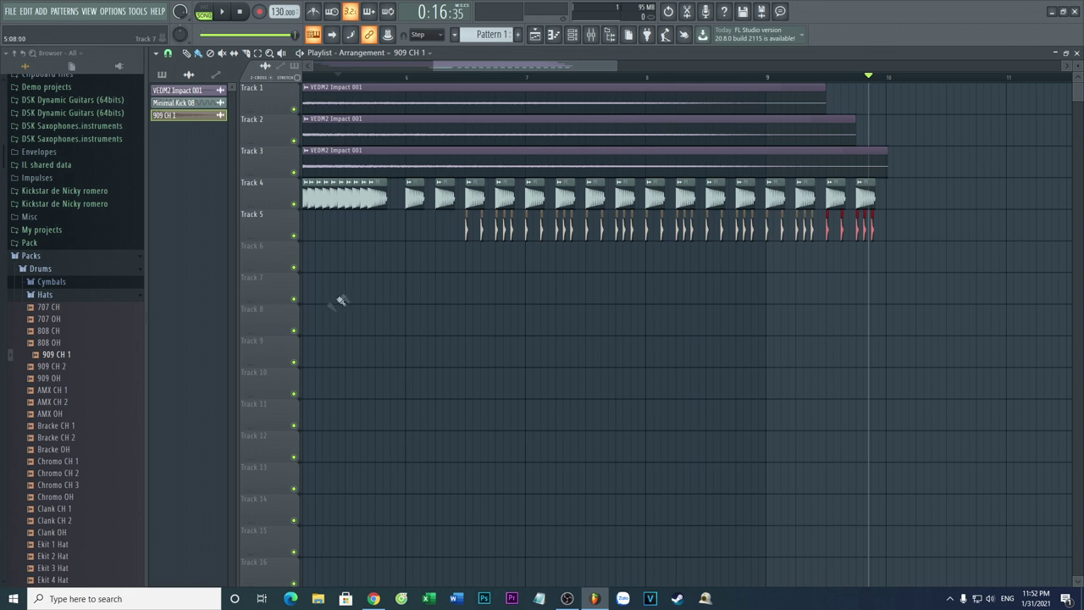
Audition VEDM Clap 001, 002 and 003 in the VEDM1 Claps folder of the VEDM Vol.1 pack.
click(43, 295)
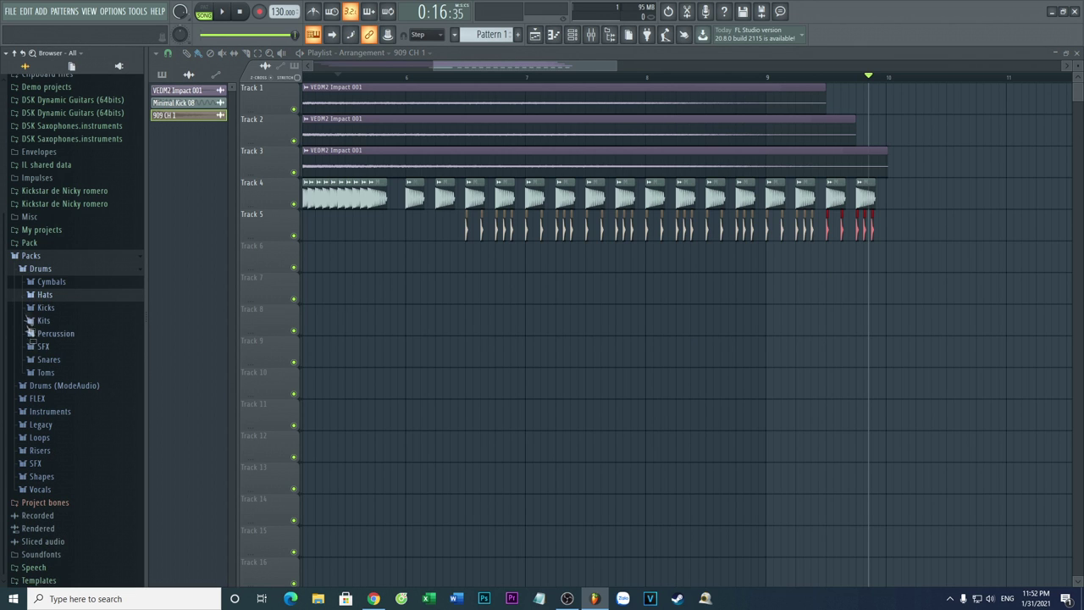
click(23, 268)
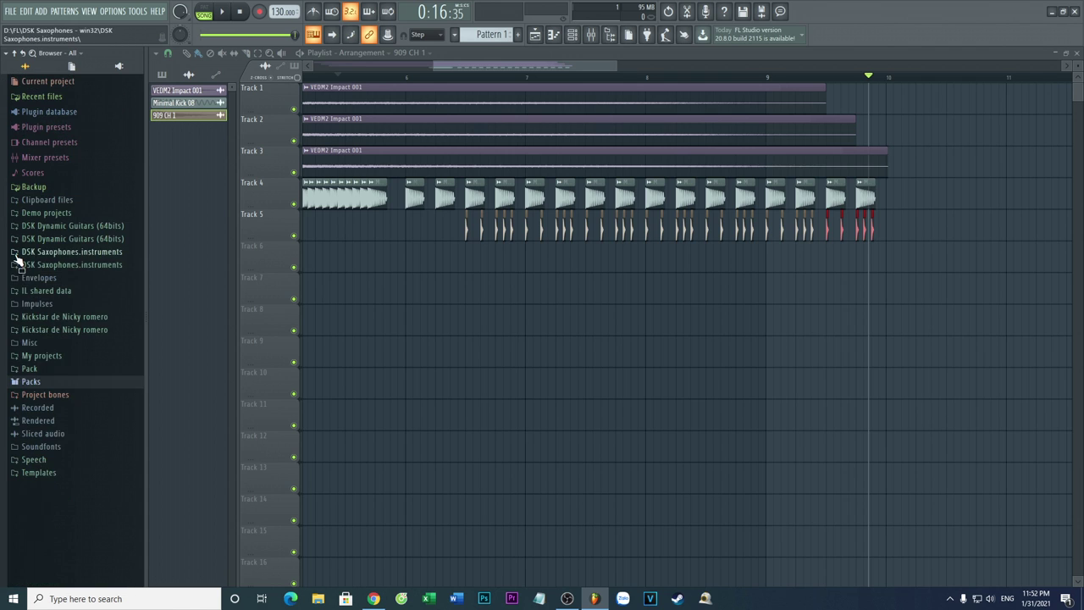
click(18, 369)
click(27, 383)
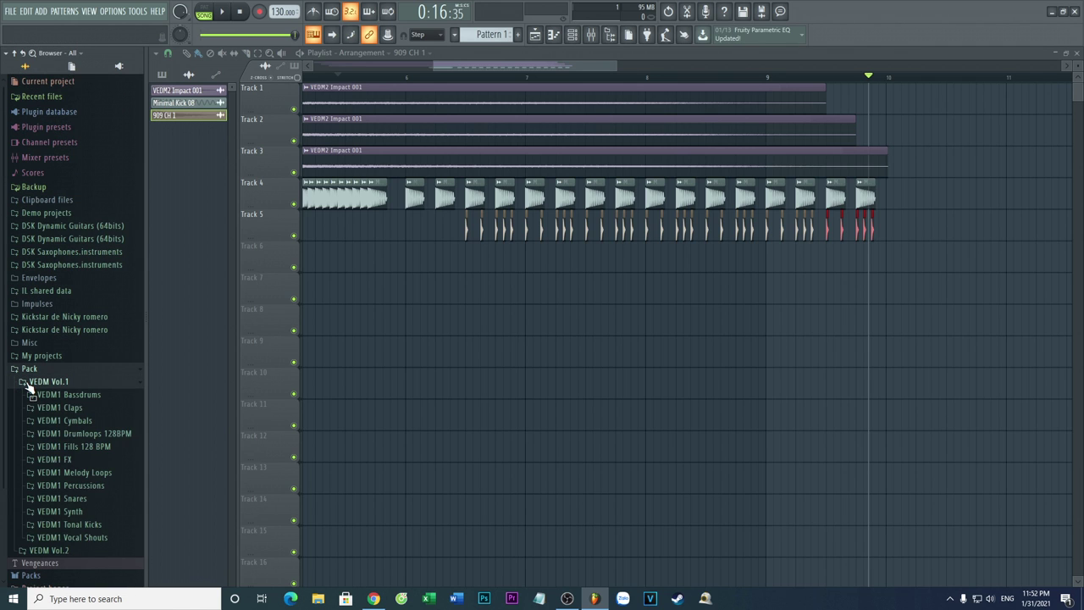
click(47, 409)
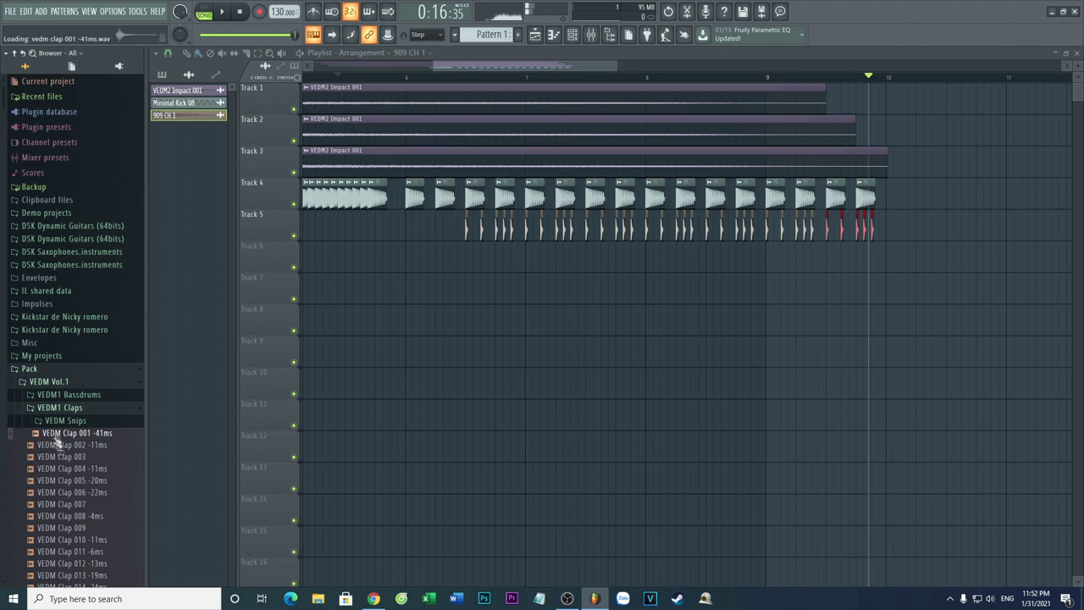
click(61, 445)
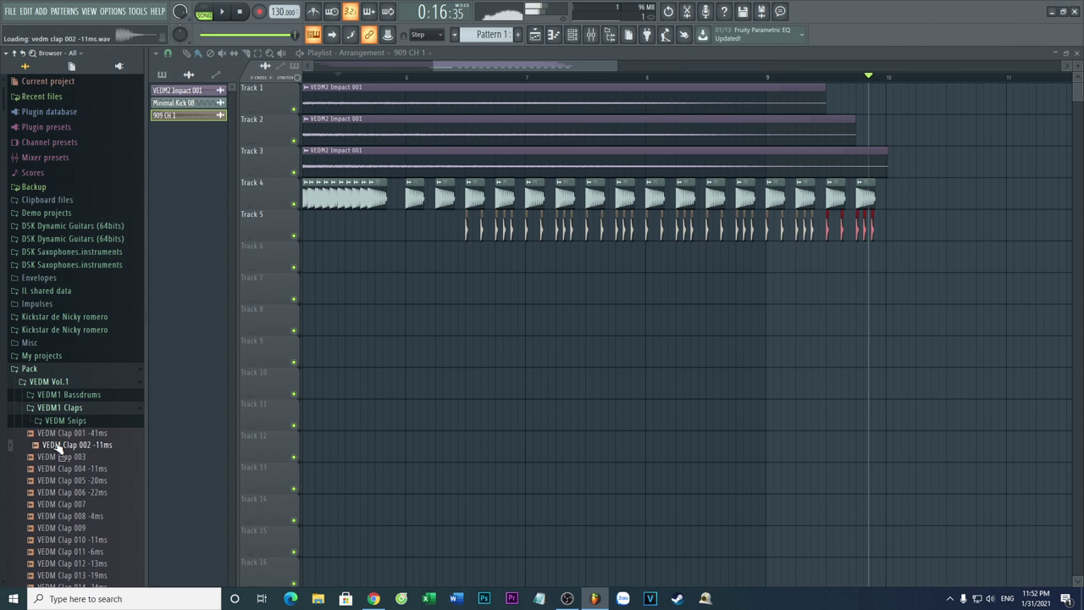
click(61, 434)
click(61, 457)
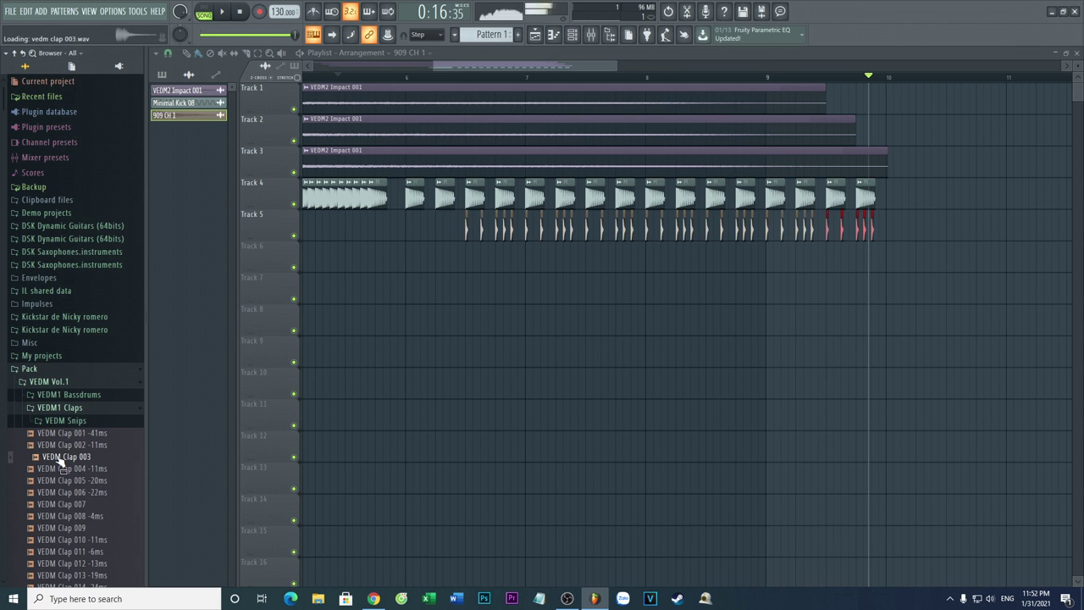
Place VEDM Clap 003 on every beat of bars 6 to 9 on Track 6 and play the arrangement.
drag(61, 460, 494, 256)
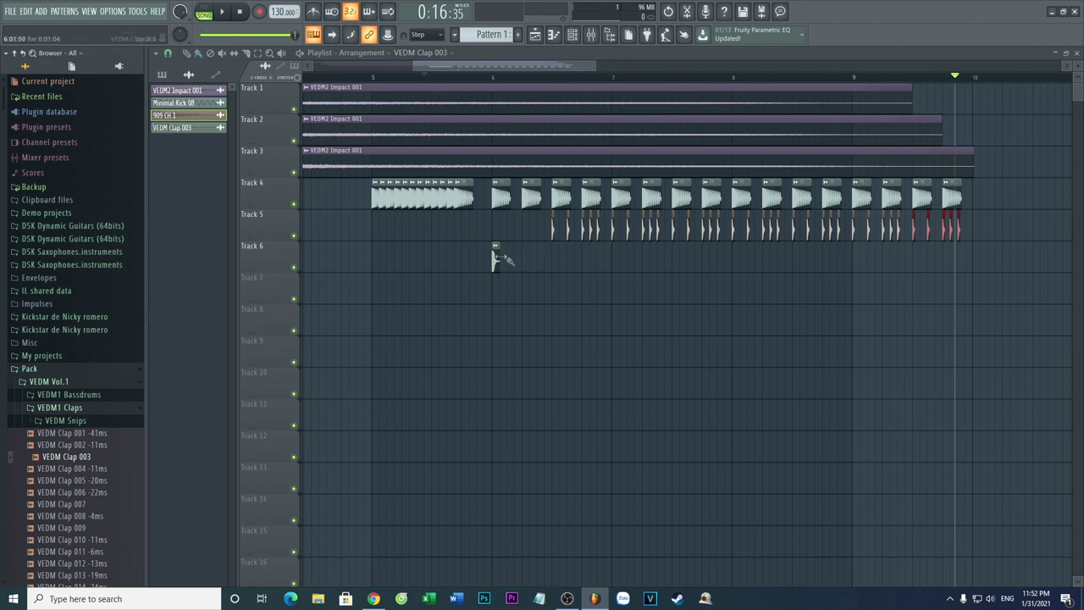
click(495, 260)
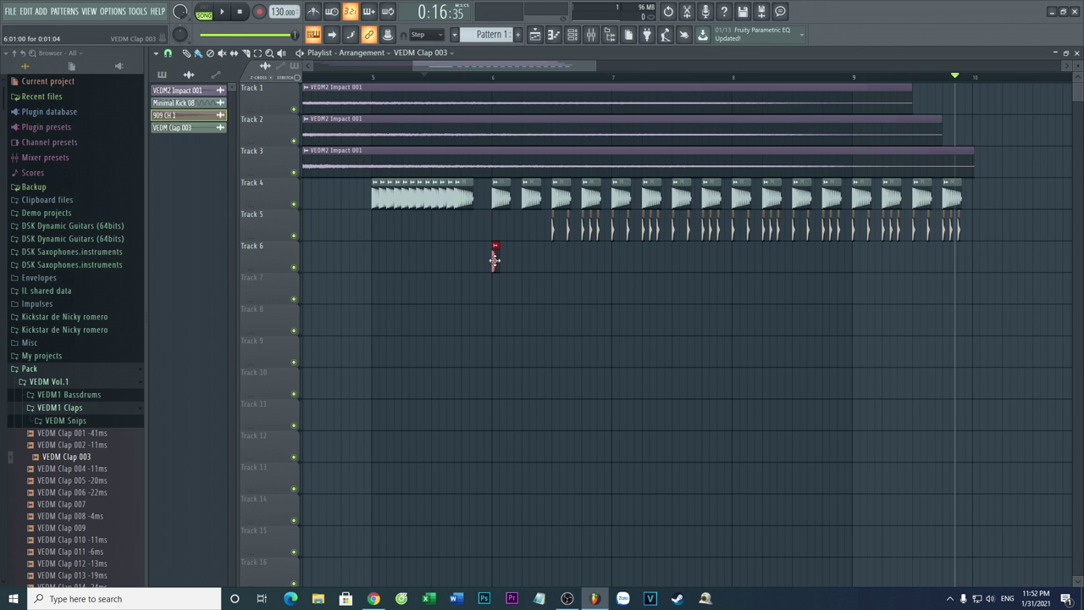
drag(526, 260, 529, 260)
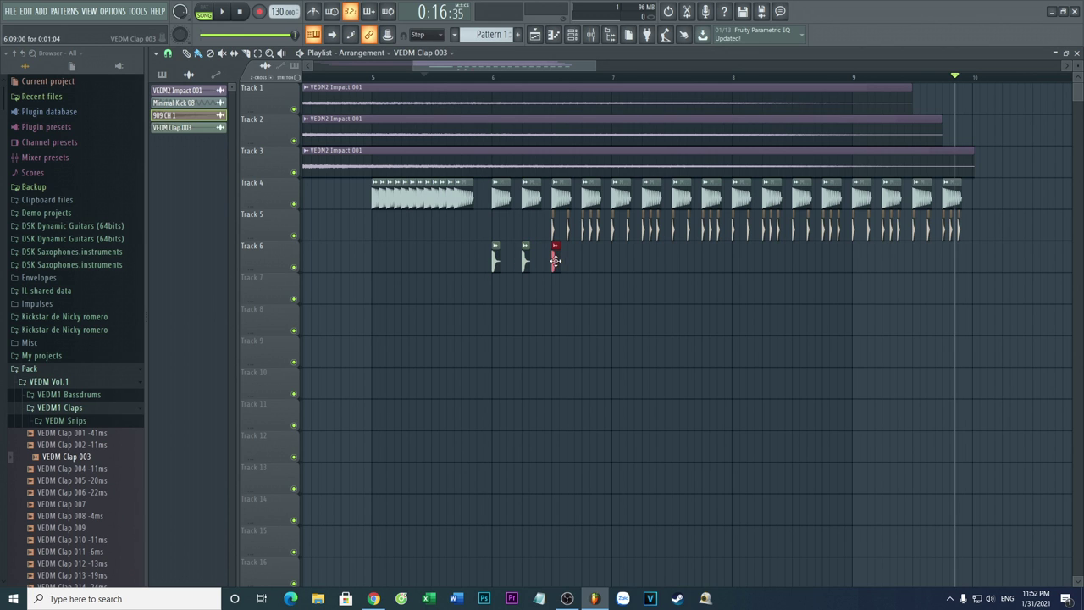
drag(608, 268, 854, 260)
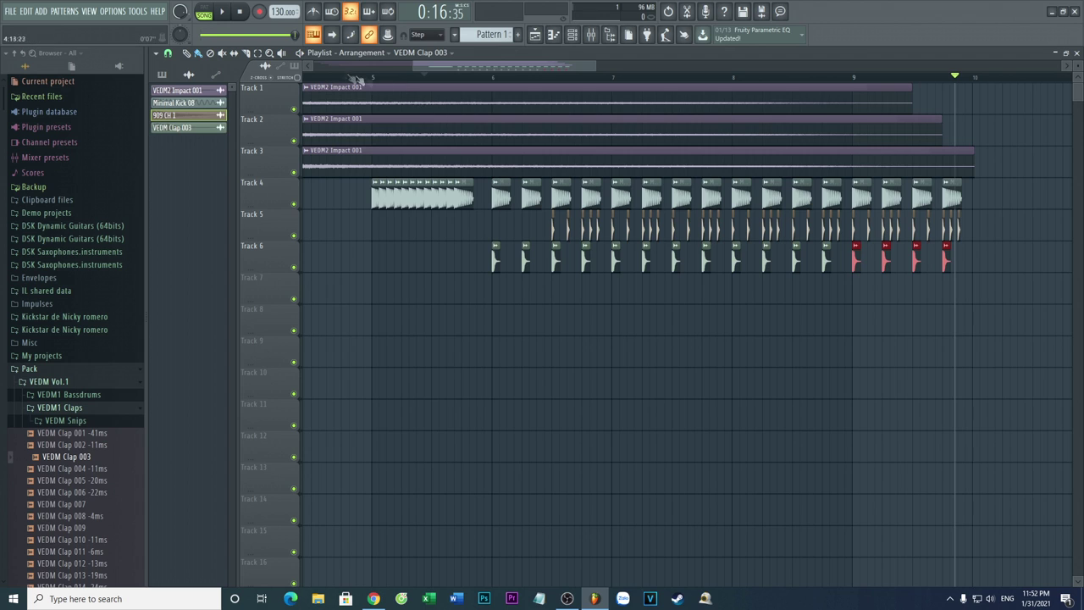
click(300, 54)
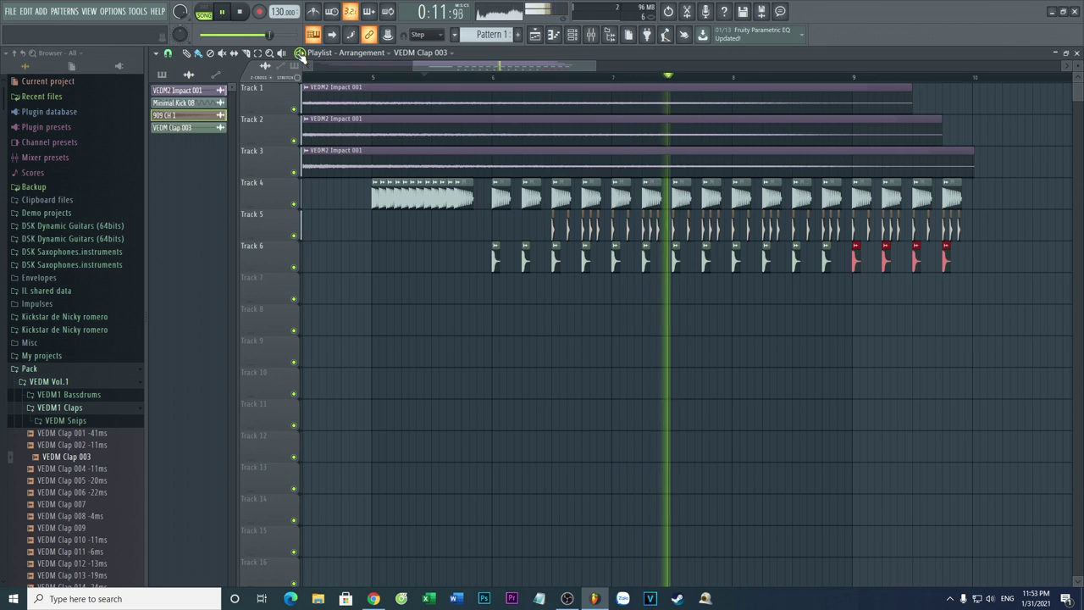
Delete the claps on beats 2 and 4 of bars 6 to 9 on Track 6, stop playback and collapse the claps folder.
click(525, 261)
right_click(525, 261)
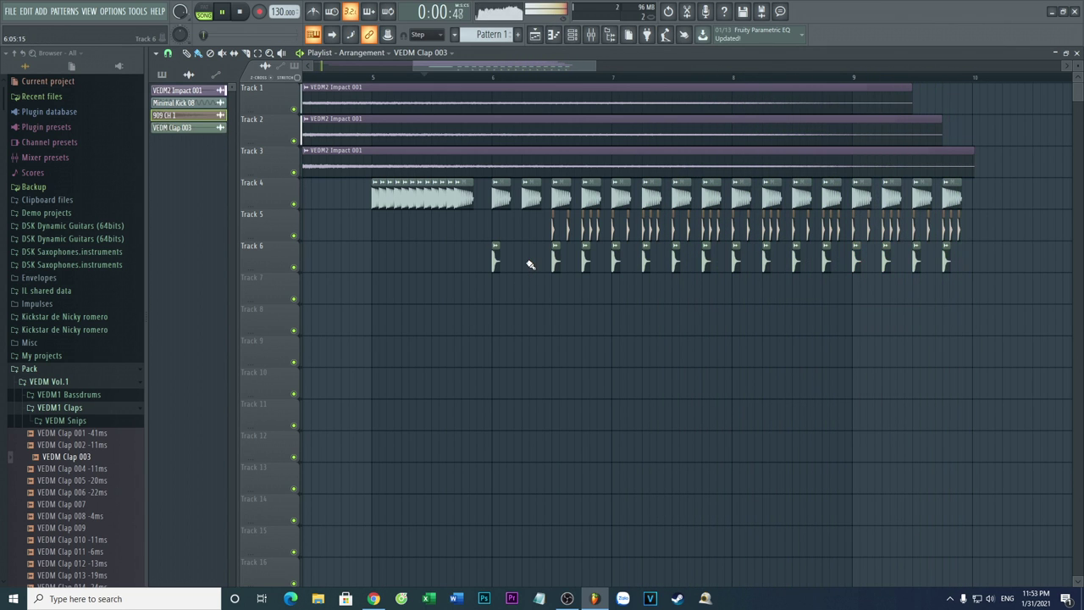
right_click(585, 261)
right_click(645, 261)
right_click(706, 261)
right_click(766, 263)
right_click(826, 262)
right_click(886, 263)
right_click(946, 261)
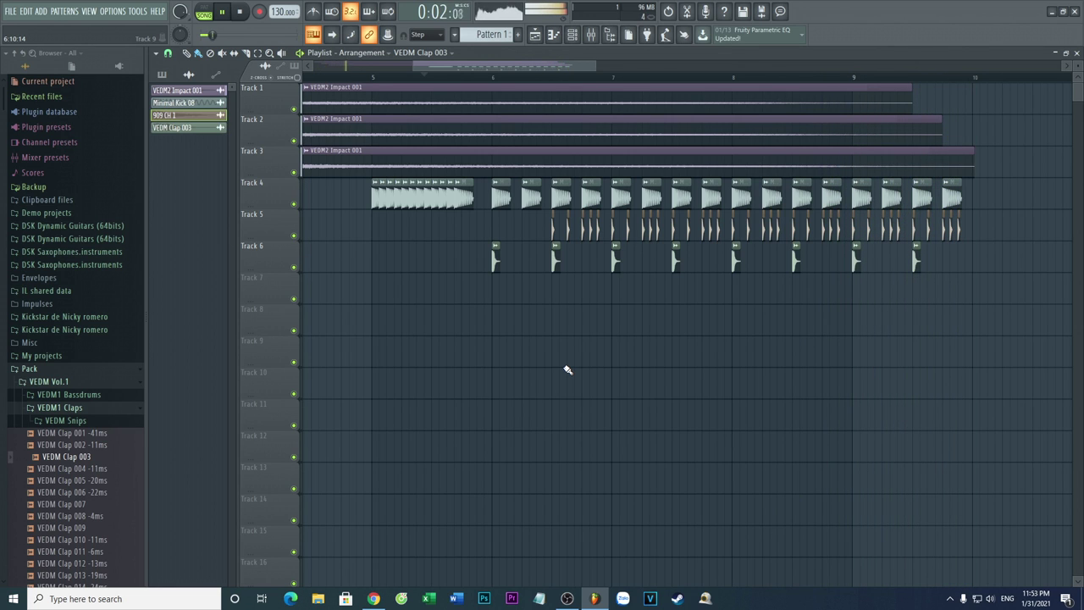
key(space)
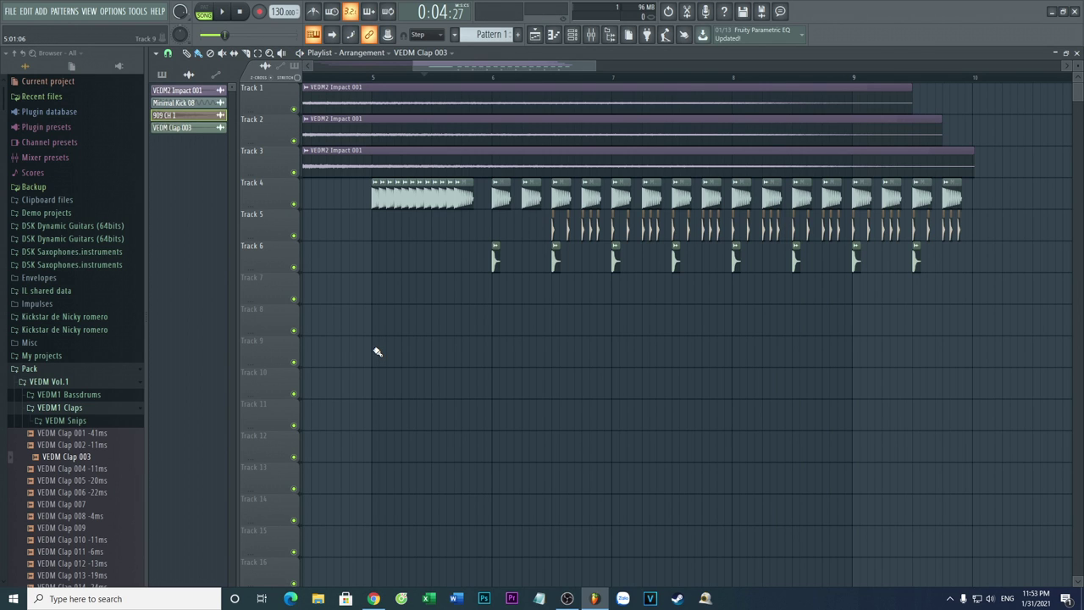
click(34, 409)
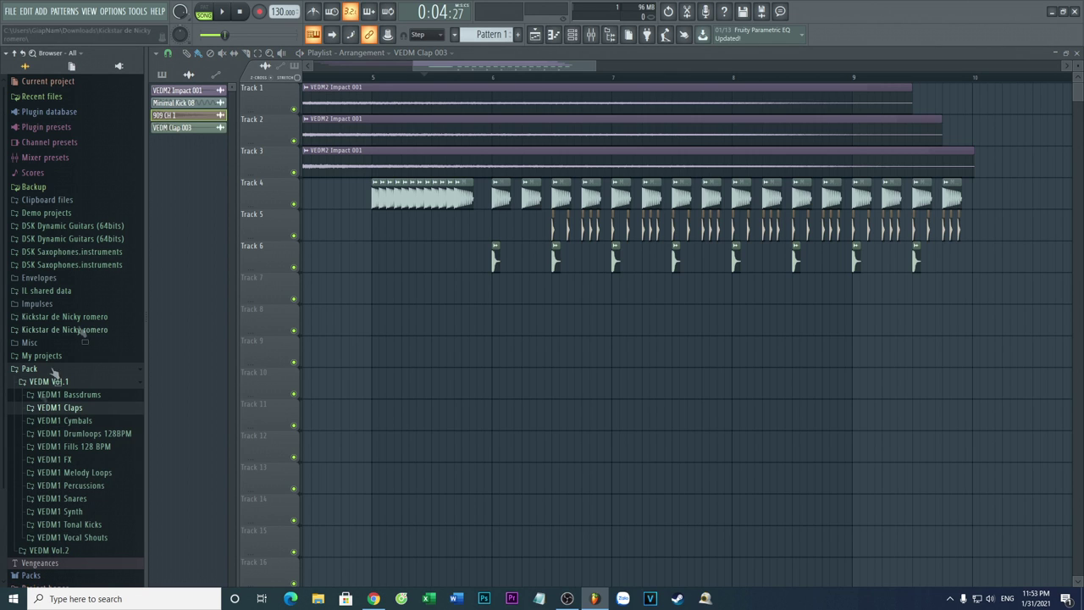
Rename Pattern 1 to Bass with a magenta colour, and show the channel rack.
click(518, 35)
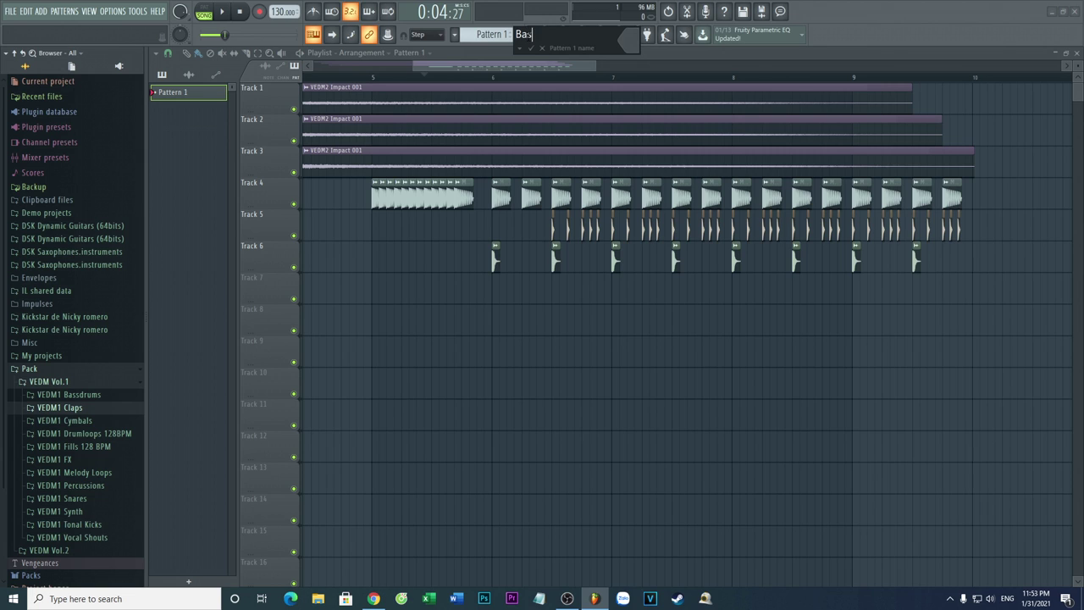
click(628, 40)
click(745, 47)
click(534, 47)
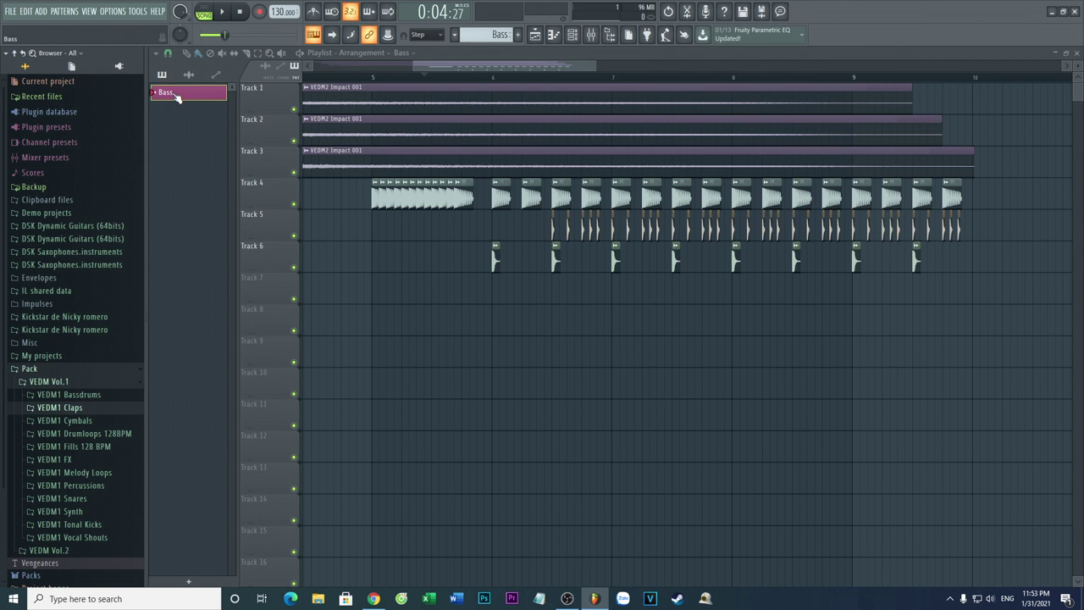
click(573, 35)
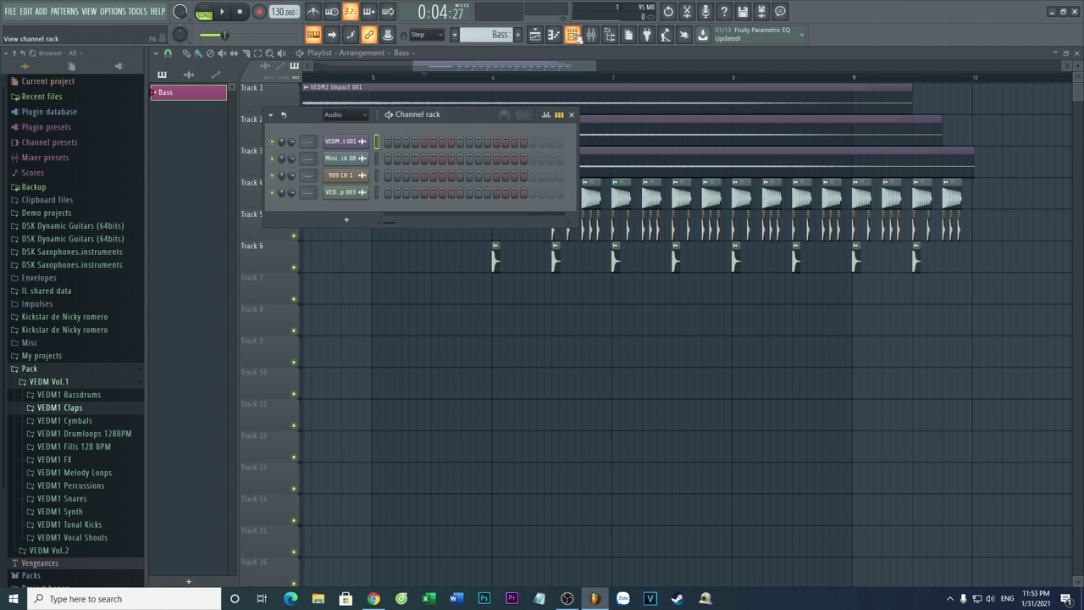
Add a Harmor channel to the channel rack and load its Analog bass 1 preset.
click(351, 219)
click(371, 25)
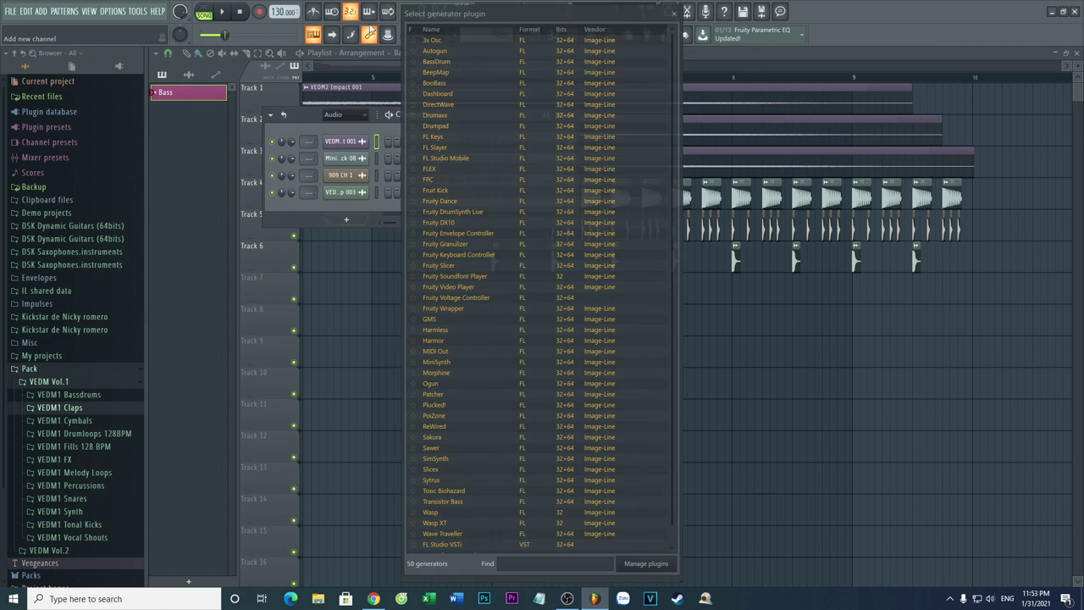
double_click(432, 342)
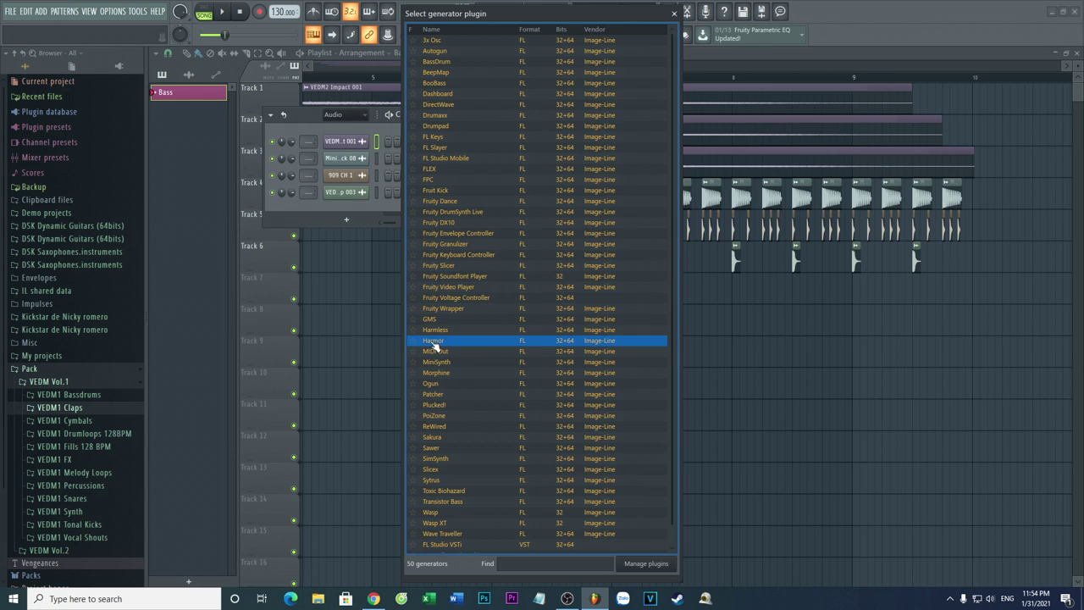
click(200, 135)
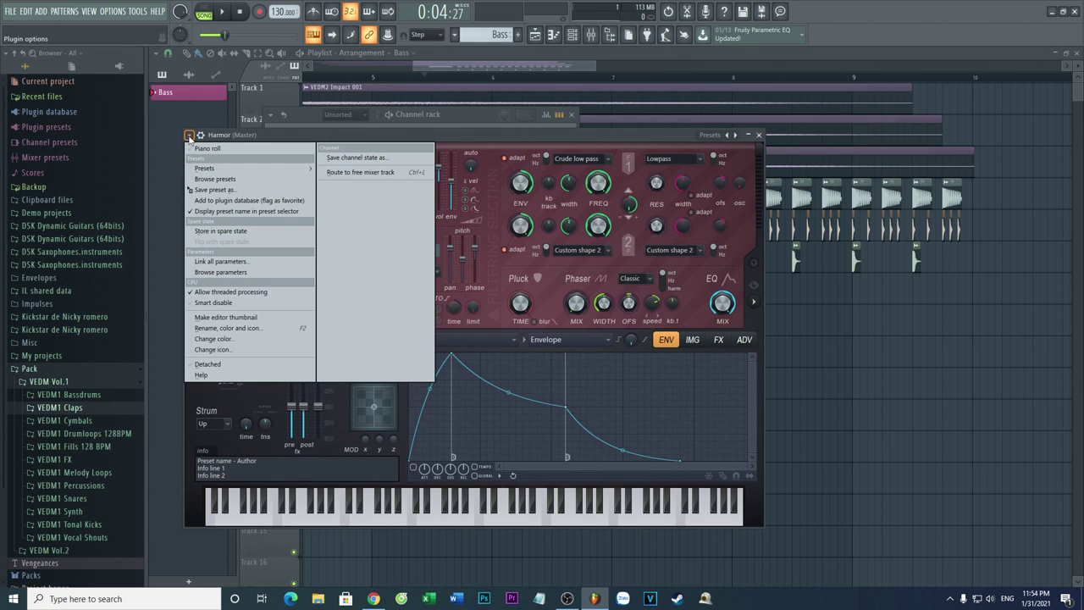
mouse_move(205, 168)
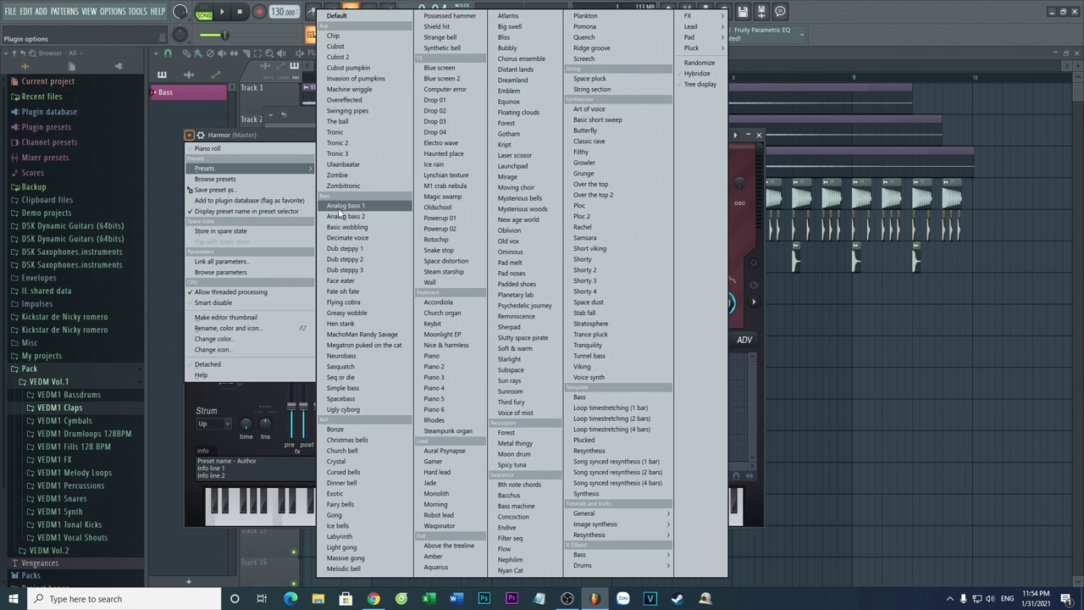
click(340, 206)
Open the piano roll of Analog bass 1 and audition keys from C8 down to the fourth octave.
click(200, 136)
click(197, 152)
click(172, 326)
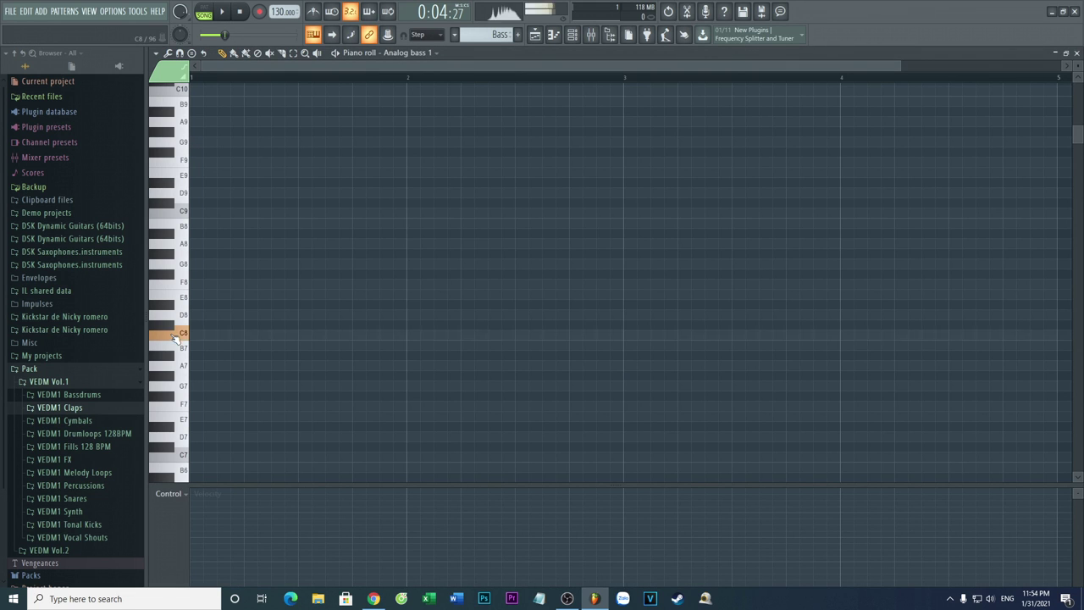
scroll(178, 349, down, 5)
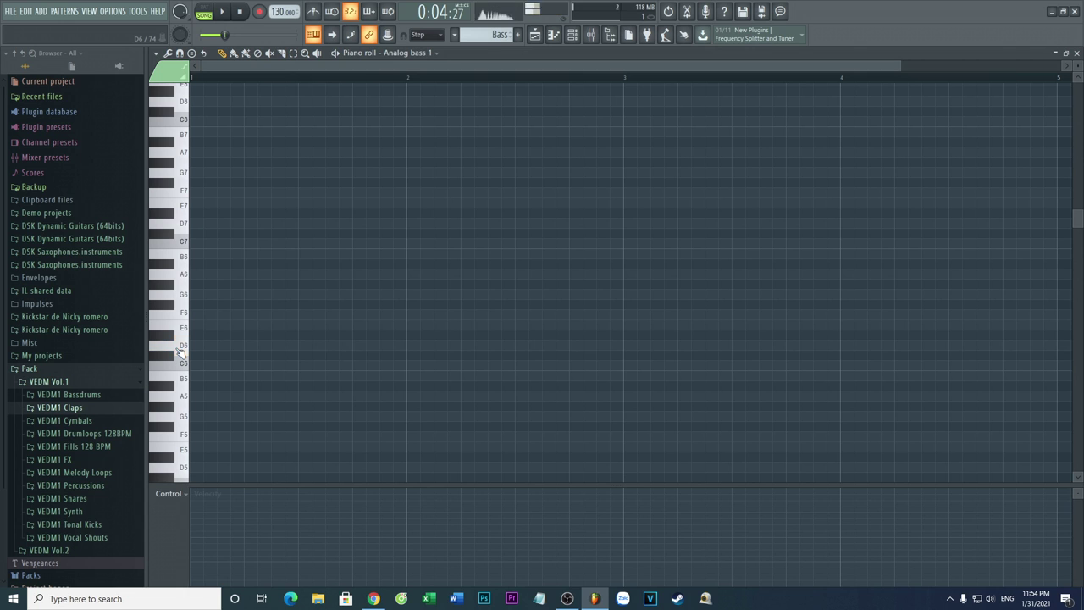
click(176, 207)
click(180, 360)
scroll(179, 402, down, 3)
click(182, 347)
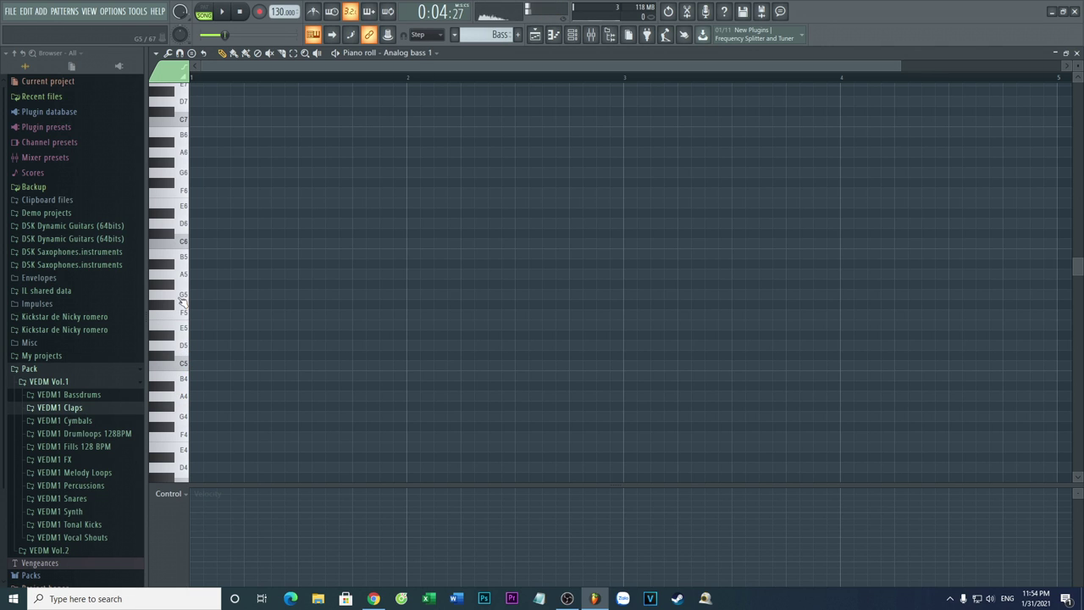
click(181, 243)
click(181, 371)
click(184, 421)
Enter eight two-step A5 notes on the off-beats of bars 1 and 2, and close the piano roll and Harmor windows.
drag(186, 410, 225, 276)
click(223, 275)
click(276, 276)
click(330, 276)
click(383, 276)
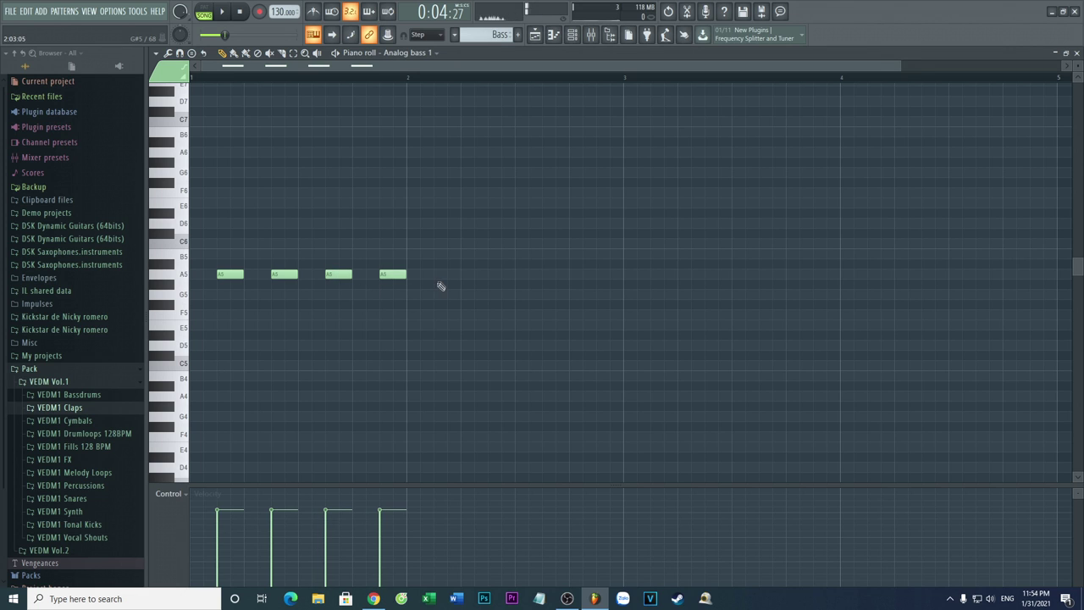
click(437, 276)
click(495, 276)
click(549, 277)
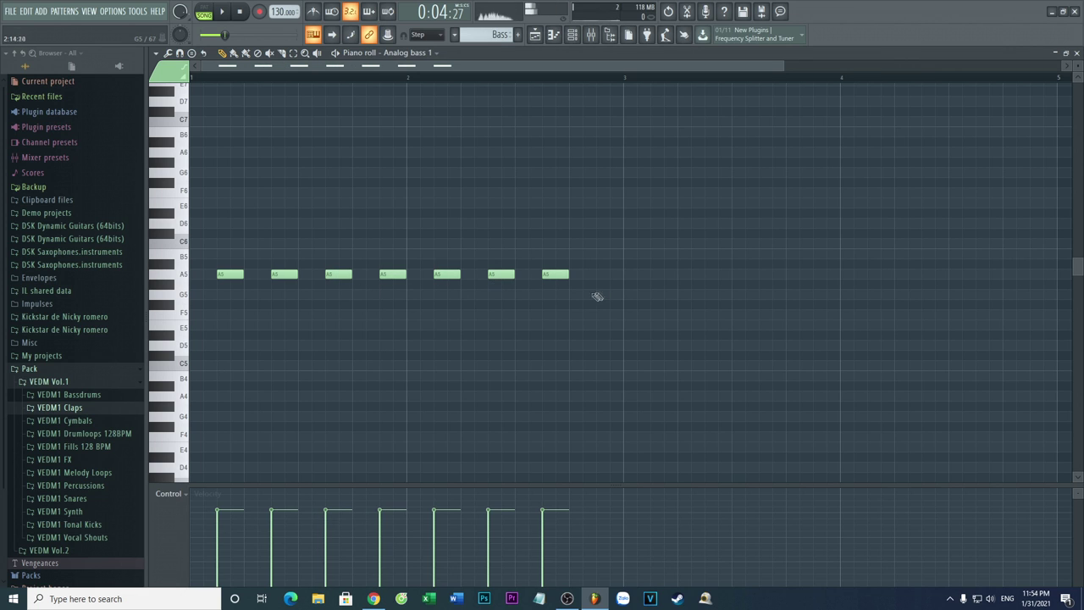
click(603, 277)
click(1077, 53)
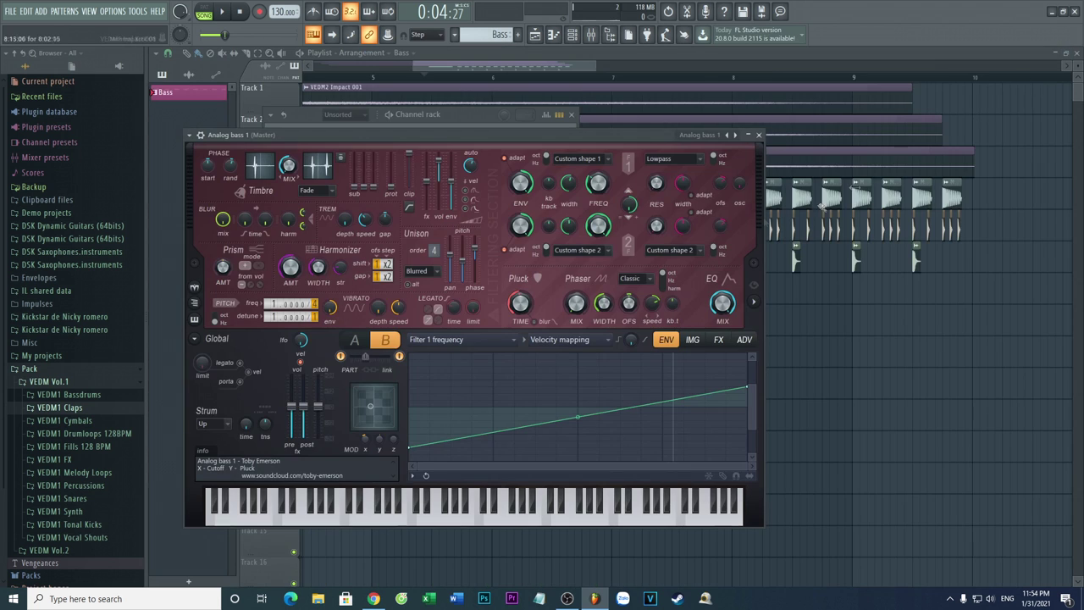
click(760, 136)
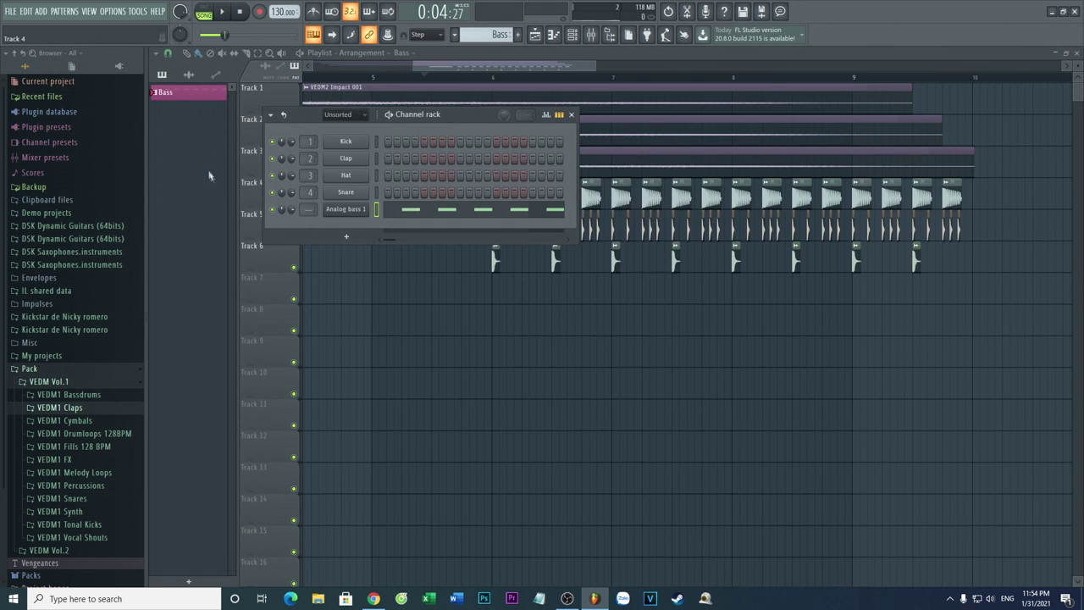
double_click(180, 95)
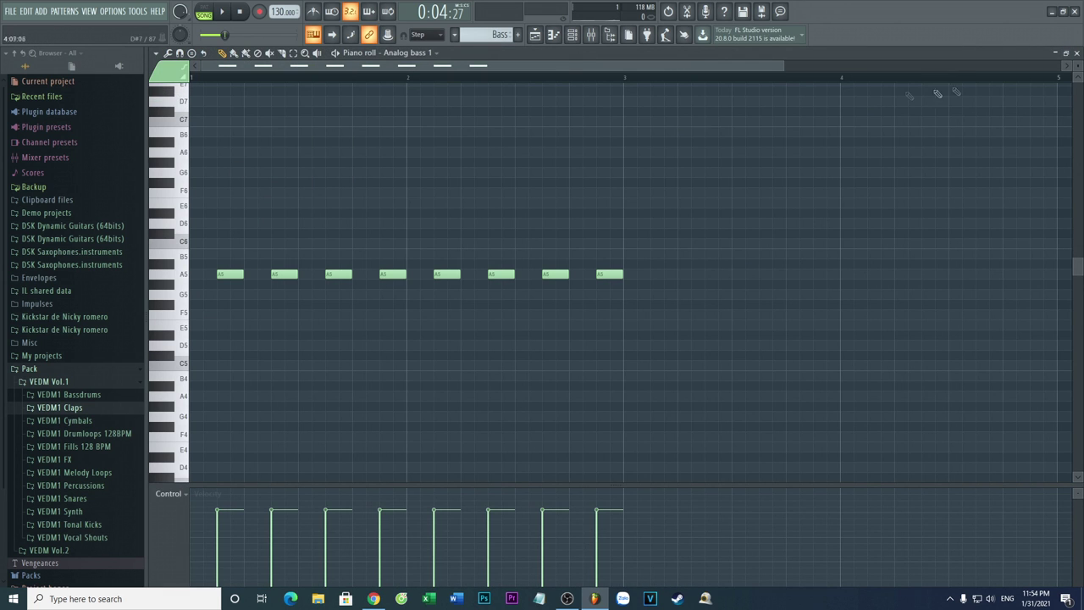
click(1074, 54)
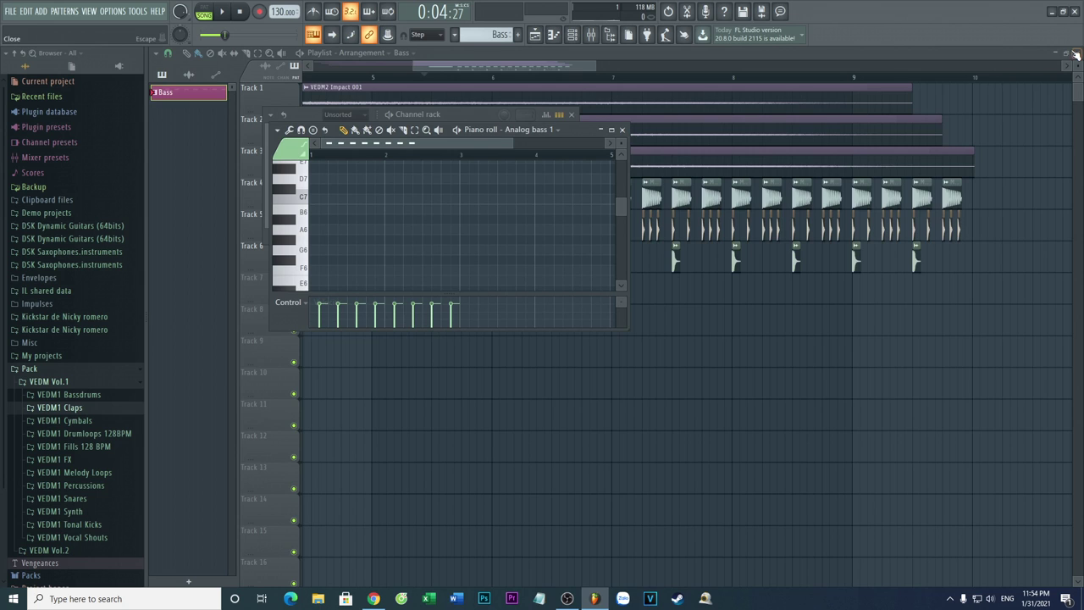
click(627, 132)
Place the Bass pattern on Track 7 at bar 6 and extend the clip to the start of bar 10.
click(496, 292)
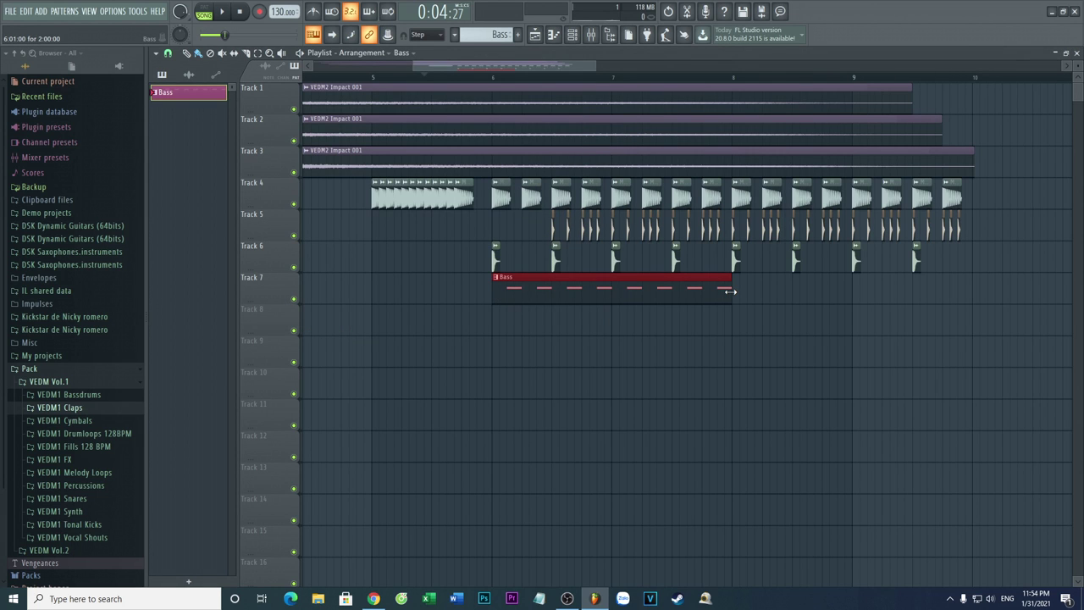
drag(730, 292, 958, 290)
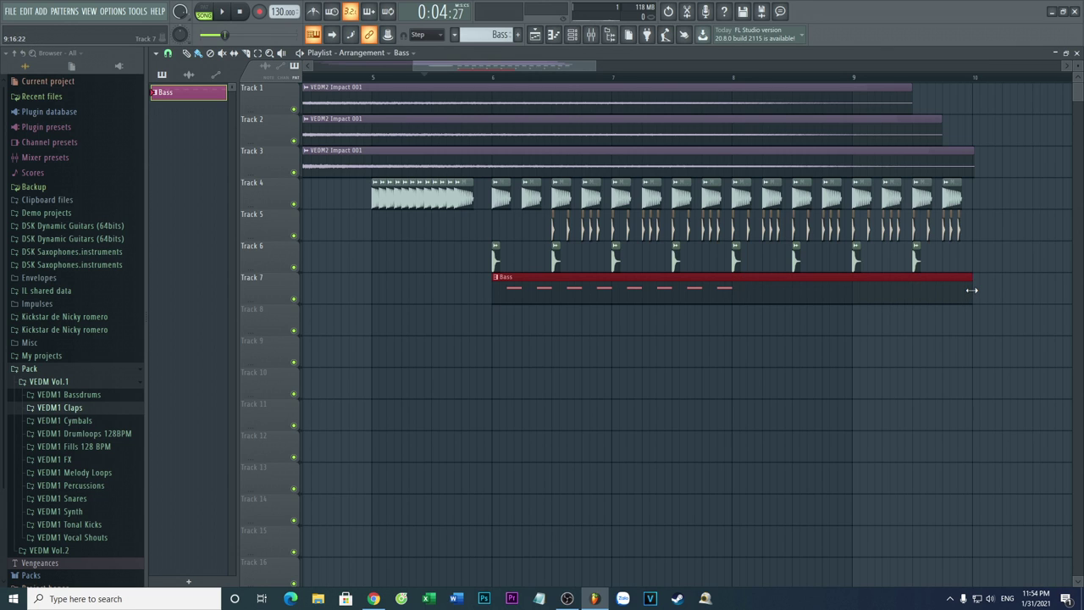
Add eight more off-beat A5 notes in bars 3 and 4 of the Bass pattern, and close the piano roll and channel rack.
double_click(700, 288)
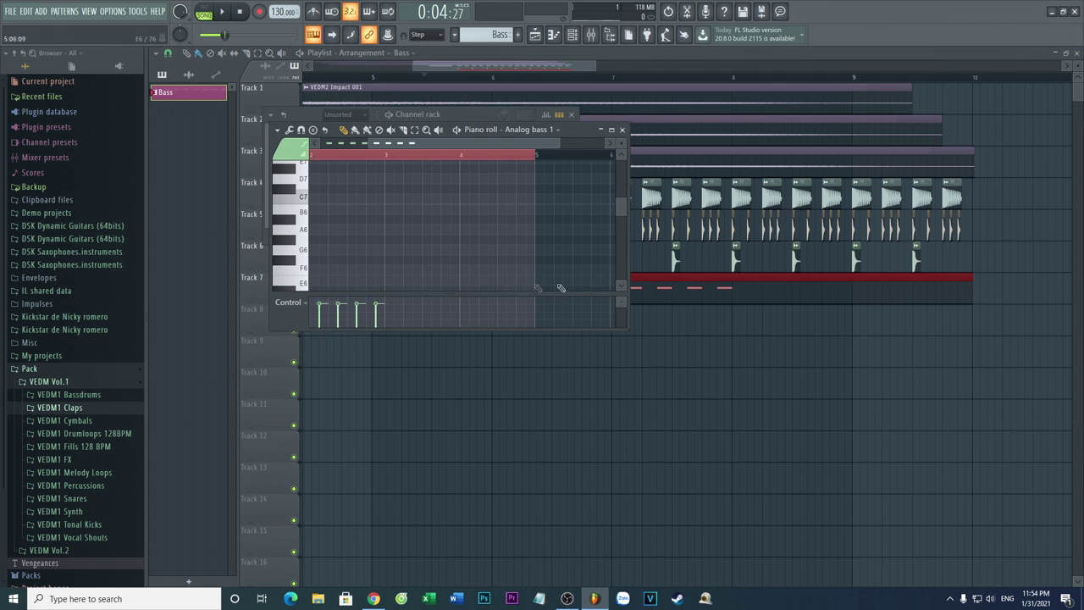
click(612, 131)
click(446, 275)
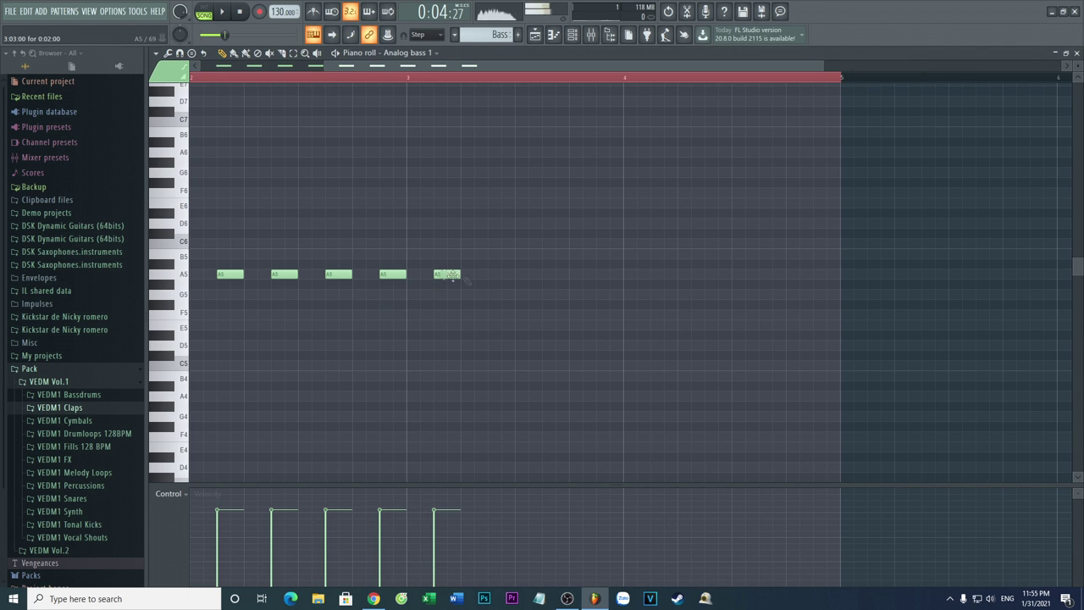
click(499, 275)
click(552, 276)
click(606, 275)
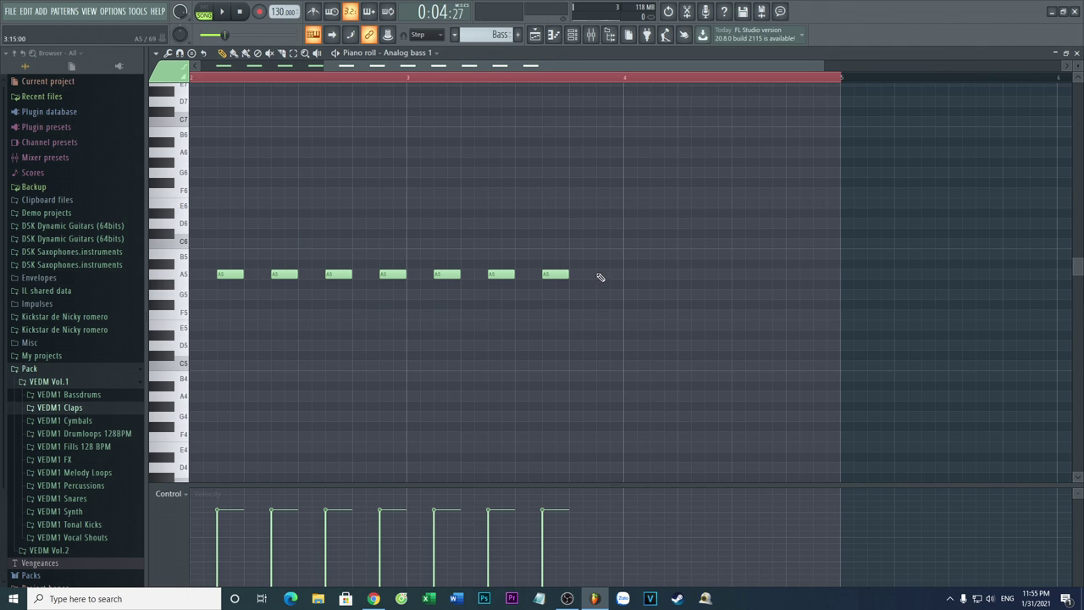
click(657, 275)
click(709, 276)
click(765, 276)
click(816, 275)
click(1078, 54)
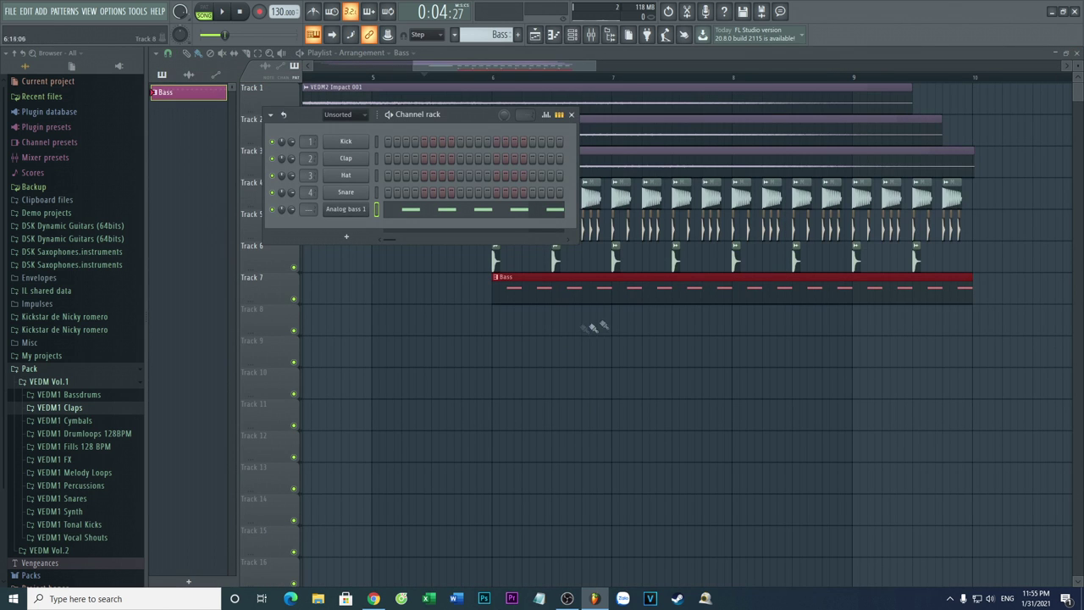
click(571, 113)
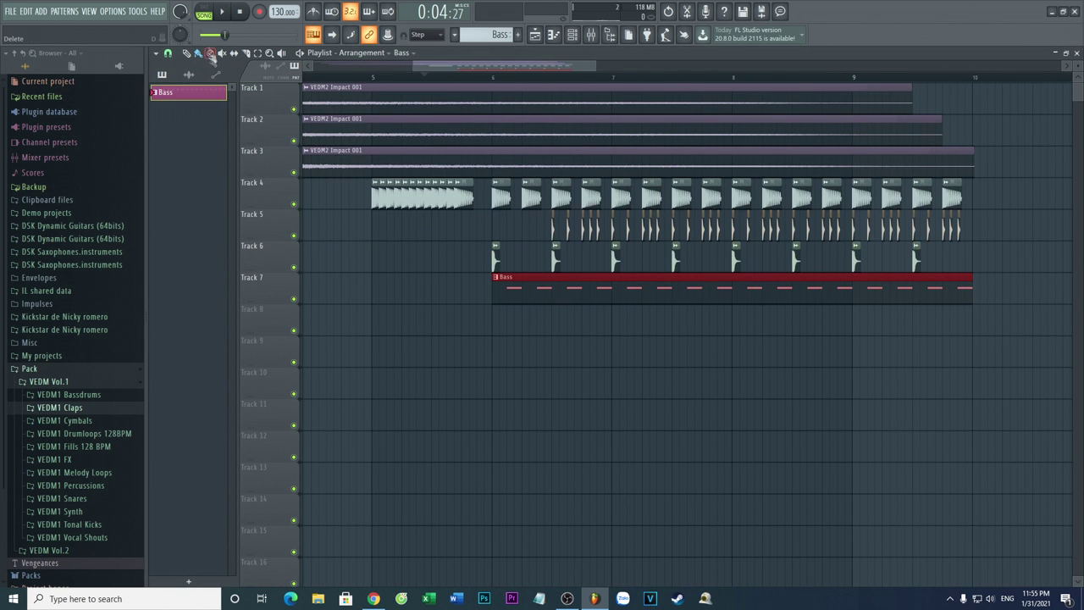
Play the arrangement from its beginning to hear the Bass pattern with the drums, and stop playback.
click(225, 14)
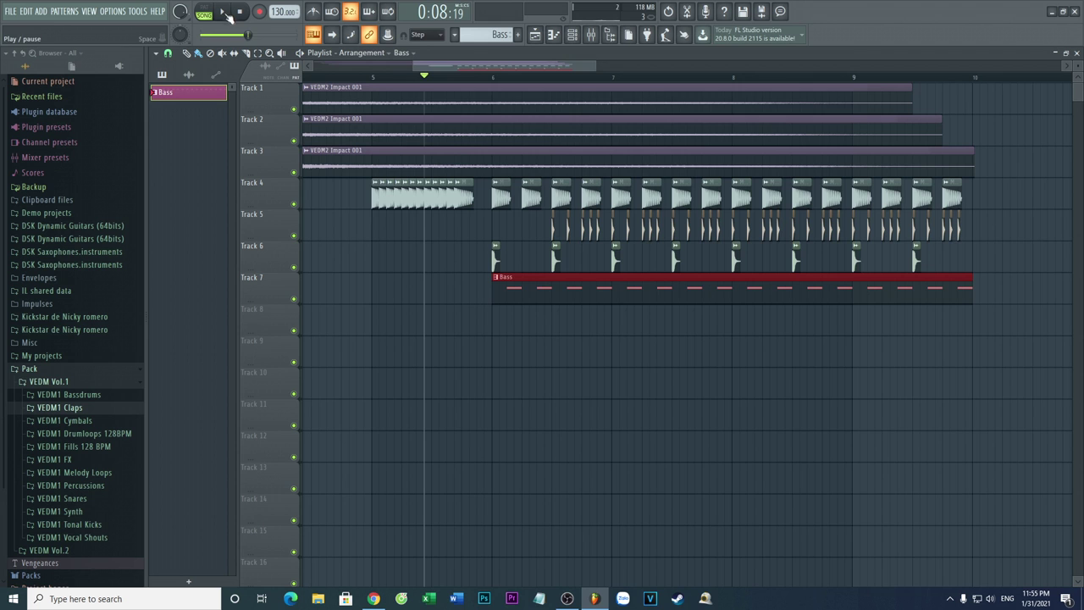
drag(248, 37, 203, 35)
scroll(411, 245, down, 4)
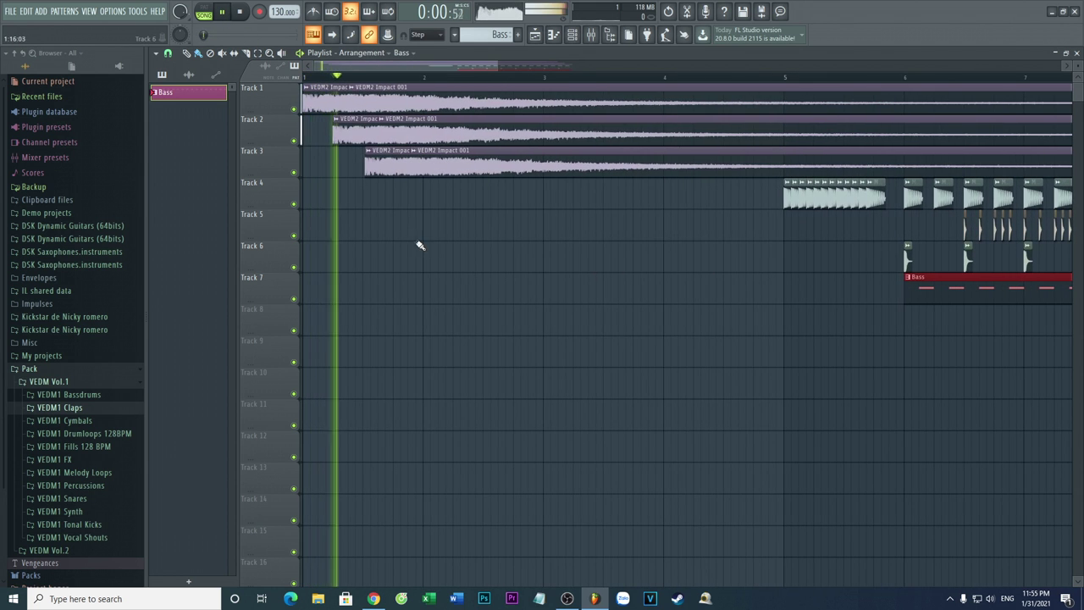
scroll(411, 245, down, 1)
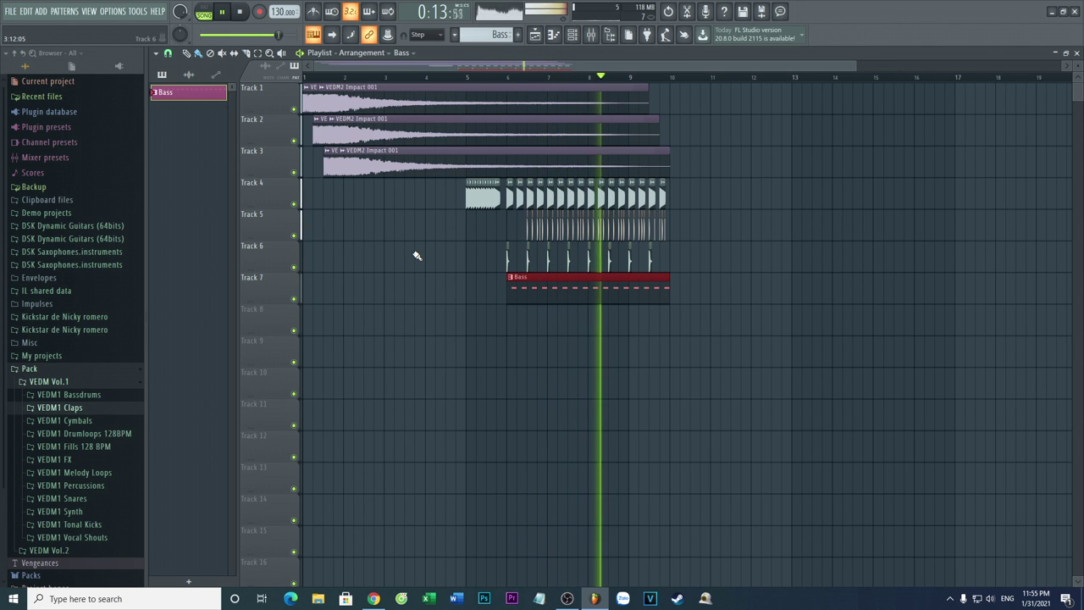
click(241, 13)
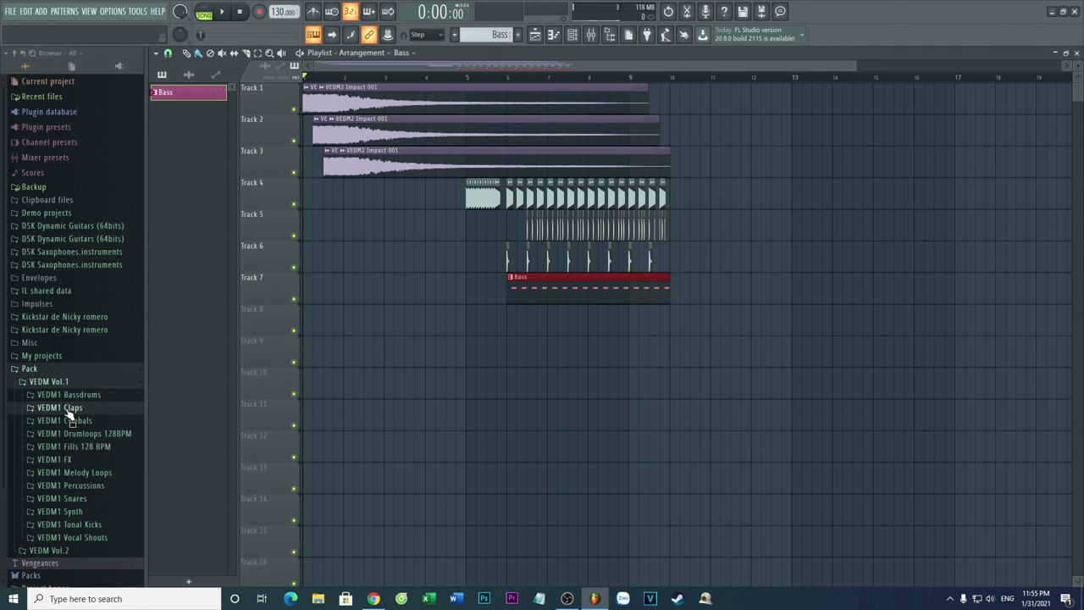
Audition samples in the VEDM Downlifter folder under VEDM1 FX, ending with VEDM Downlifter 50.
scroll(70, 413, down, 3)
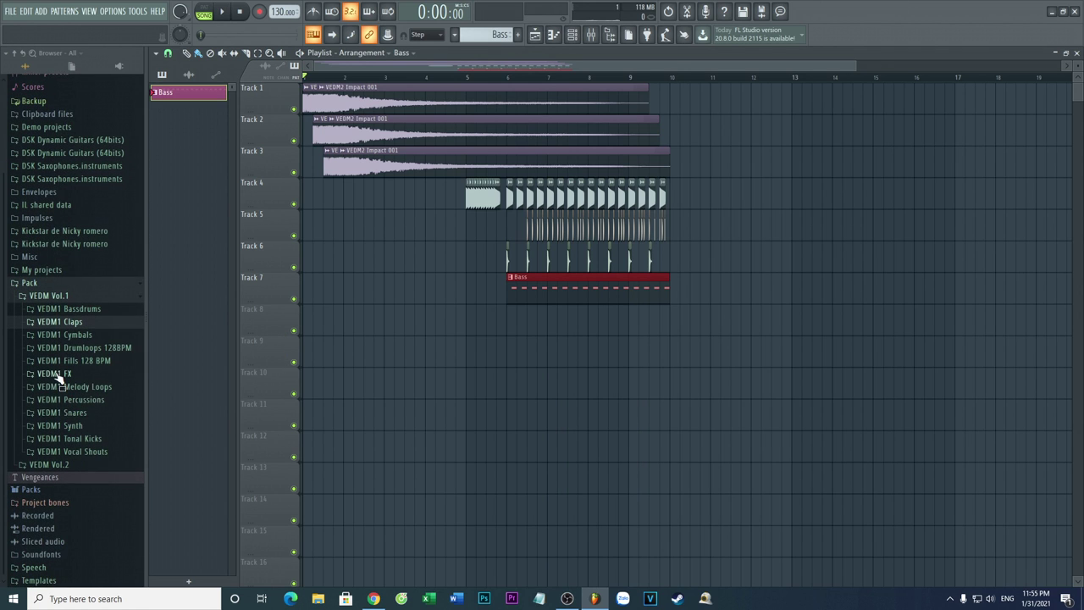
click(57, 374)
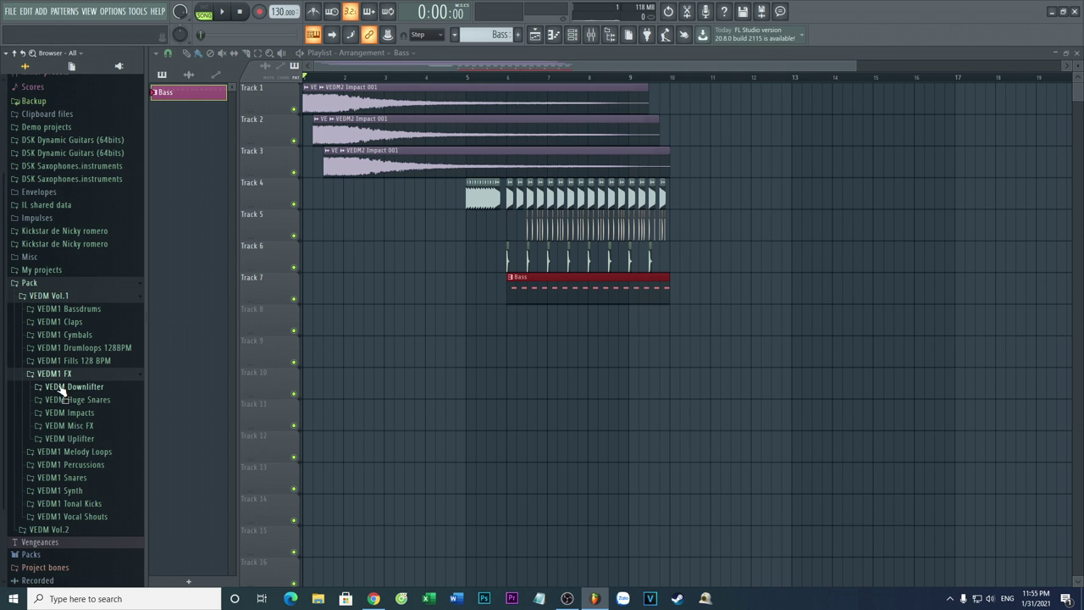
click(61, 387)
click(68, 399)
click(67, 411)
scroll(67, 412, down, 20)
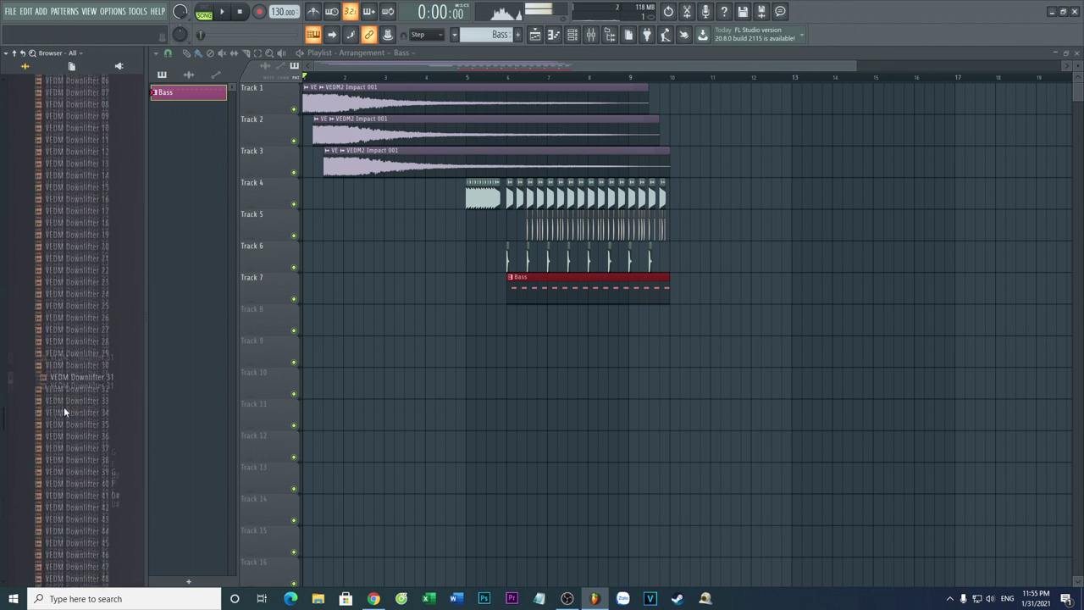
click(71, 323)
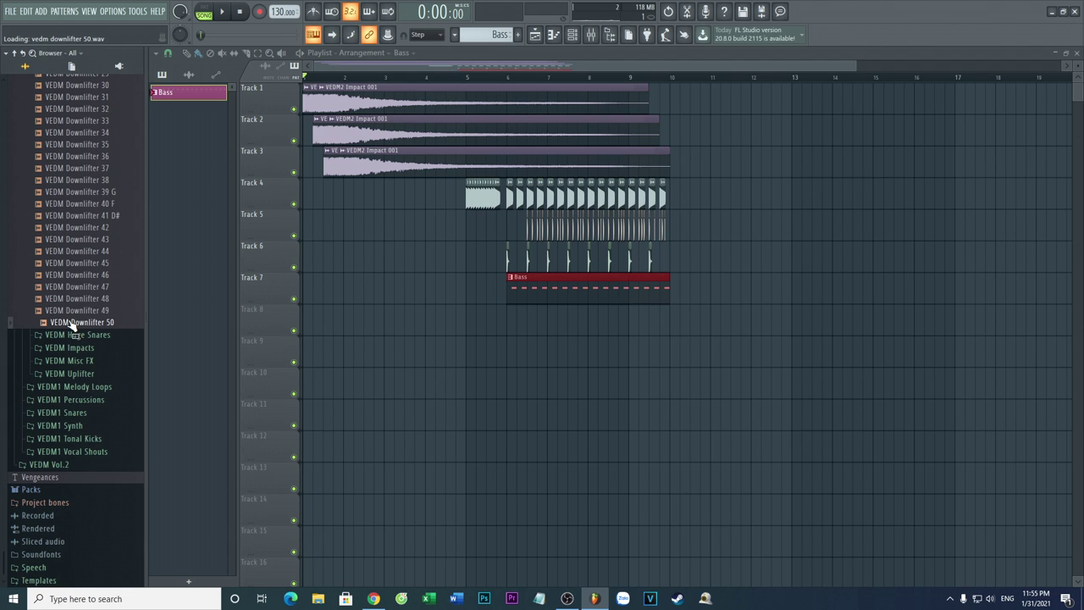
Place VEDM Downlifter 50 on Track 8 starting at bar 9 and play the arrangement.
drag(71, 323, 302, 320)
drag(604, 321, 628, 321)
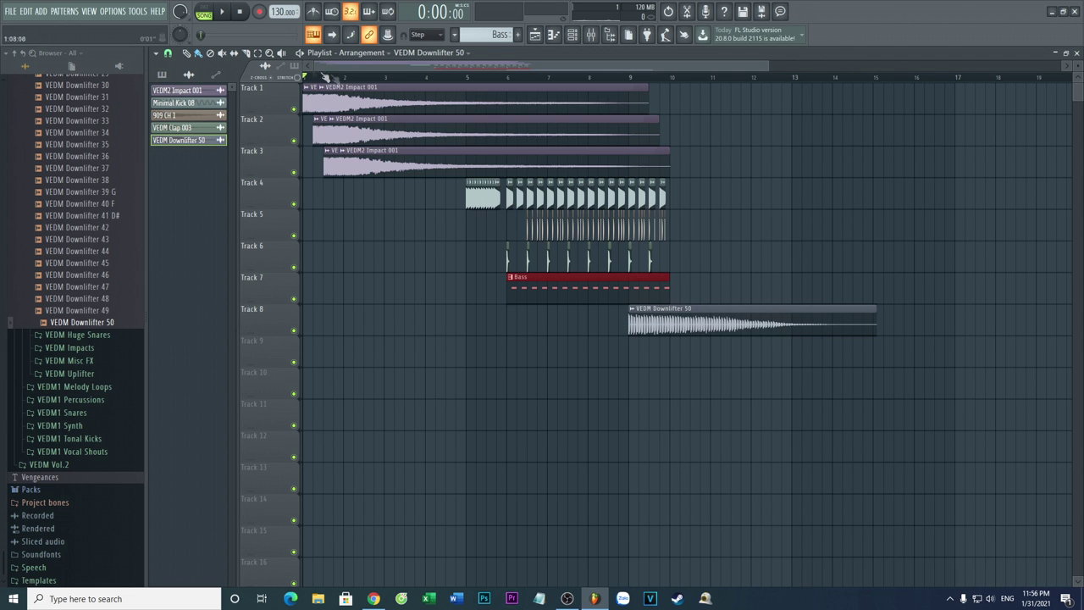
click(225, 15)
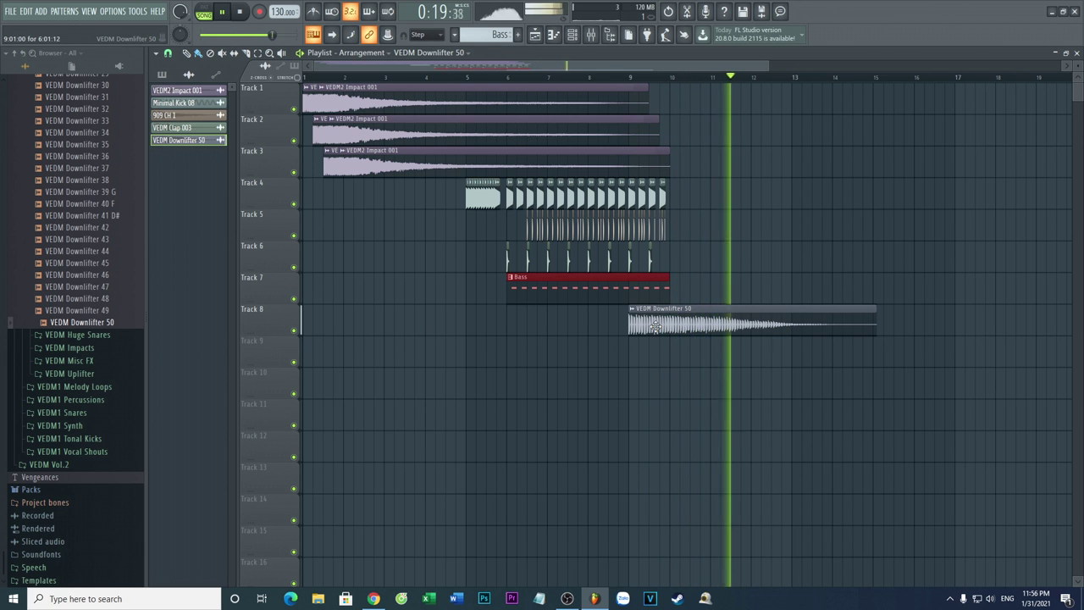
Lengthen the fade-out of the VEDM Downlifter 50 sample with its Out setting.
double_click(432, 330)
drag(457, 305, 458, 279)
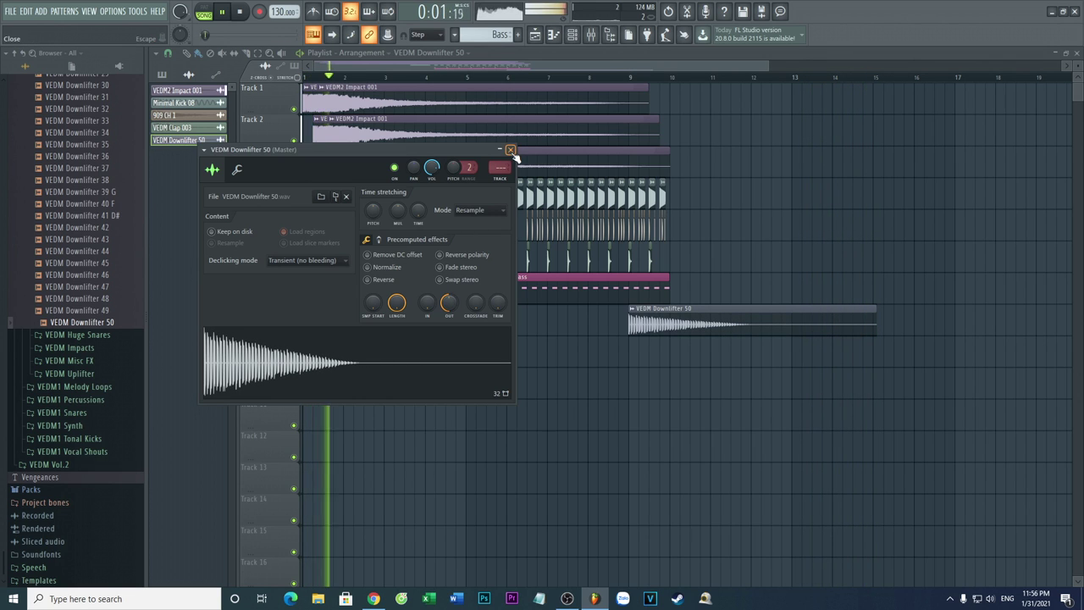
Move the VEDM Downlifter 50 clip on Track 8 to beat 3 of bar 8 and trim its end to bar 13.
click(685, 324)
drag(649, 323, 665, 324)
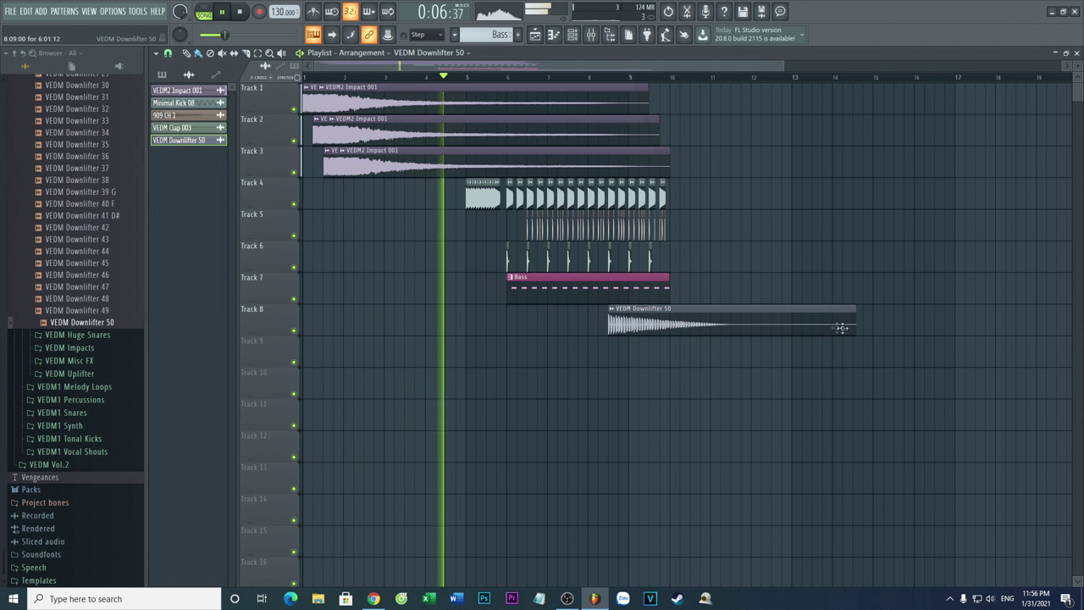
drag(855, 322, 788, 326)
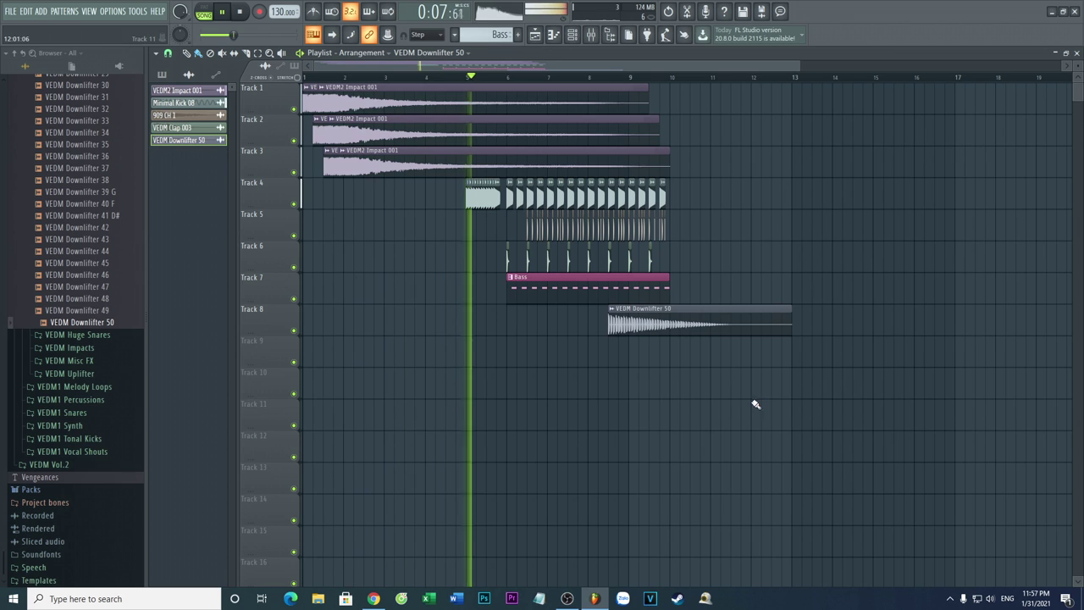
Stop playback and copy the drum and Bass clips on Tracks 4–7 from bar 6 onward to Tracks 9–12 starting at bar 9.
key(space)
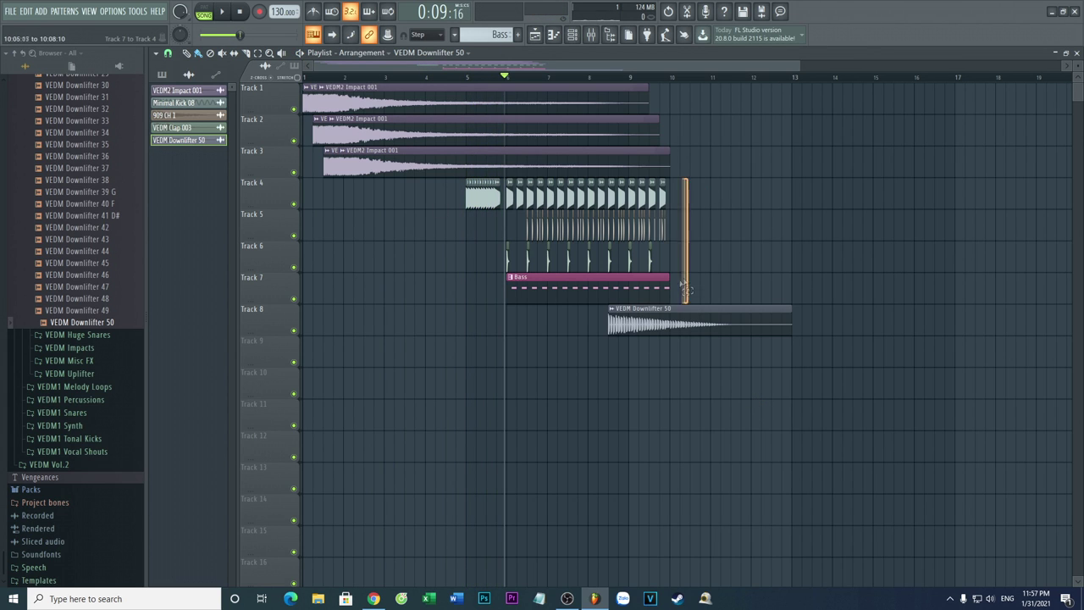
drag(687, 289, 614, 297)
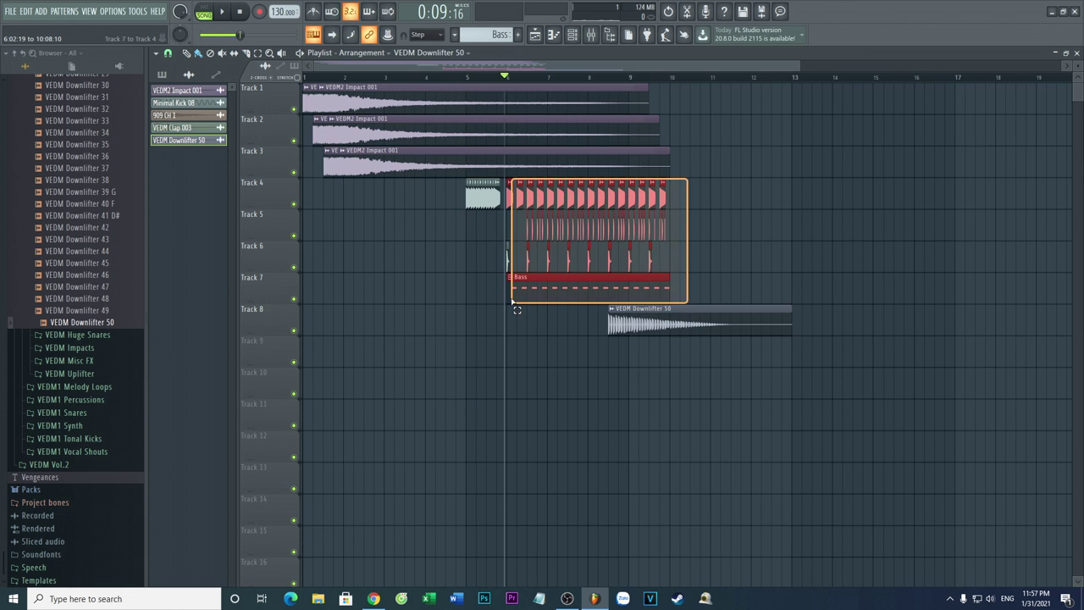
drag(512, 300, 512, 295)
drag(685, 182, 508, 285)
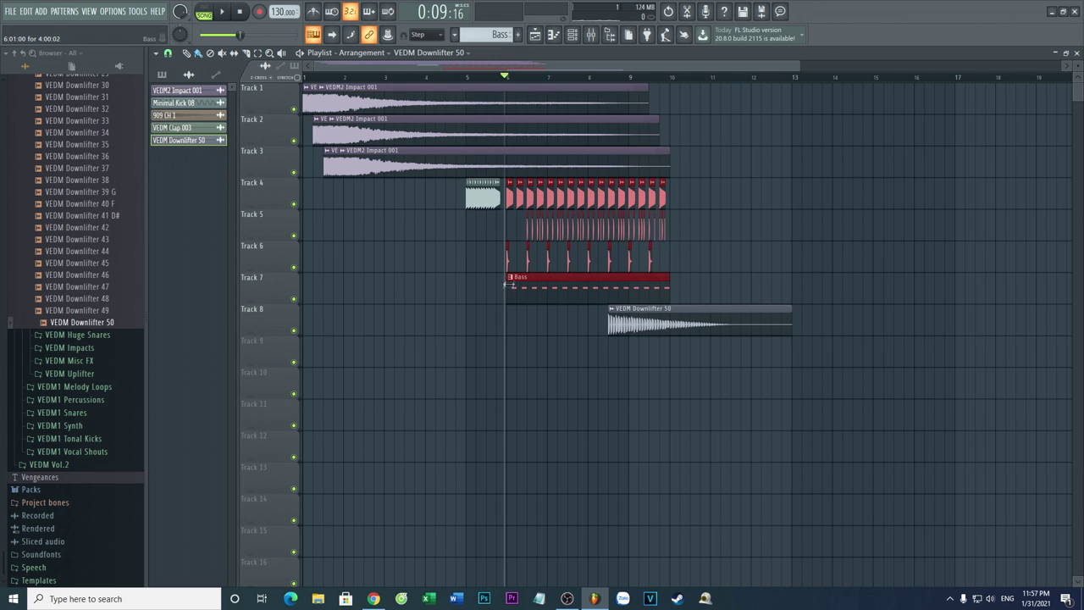
right_click(516, 285)
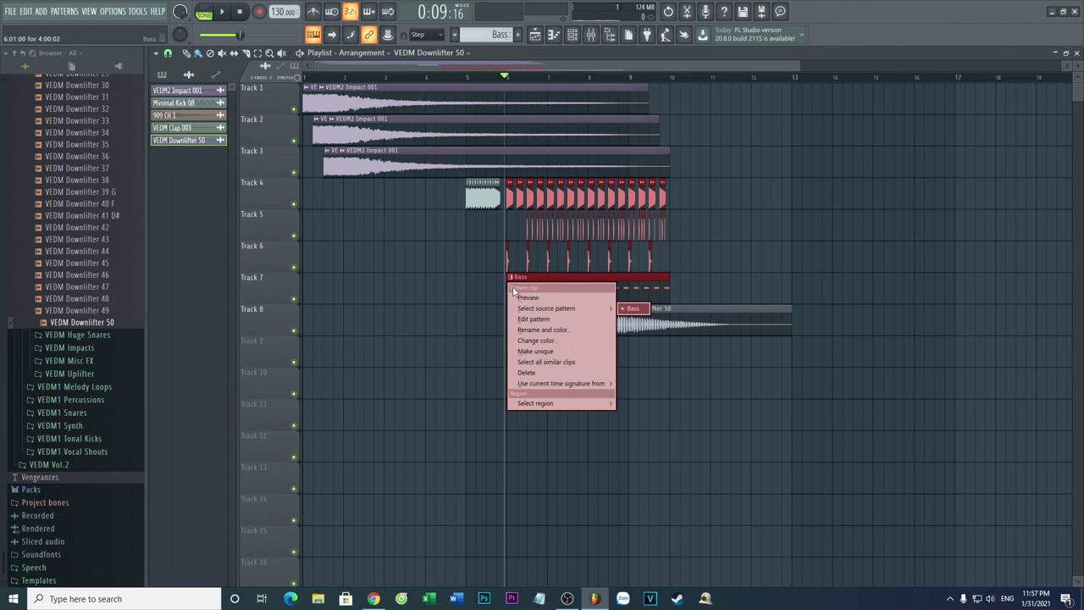
click(509, 198)
drag(509, 198, 631, 364)
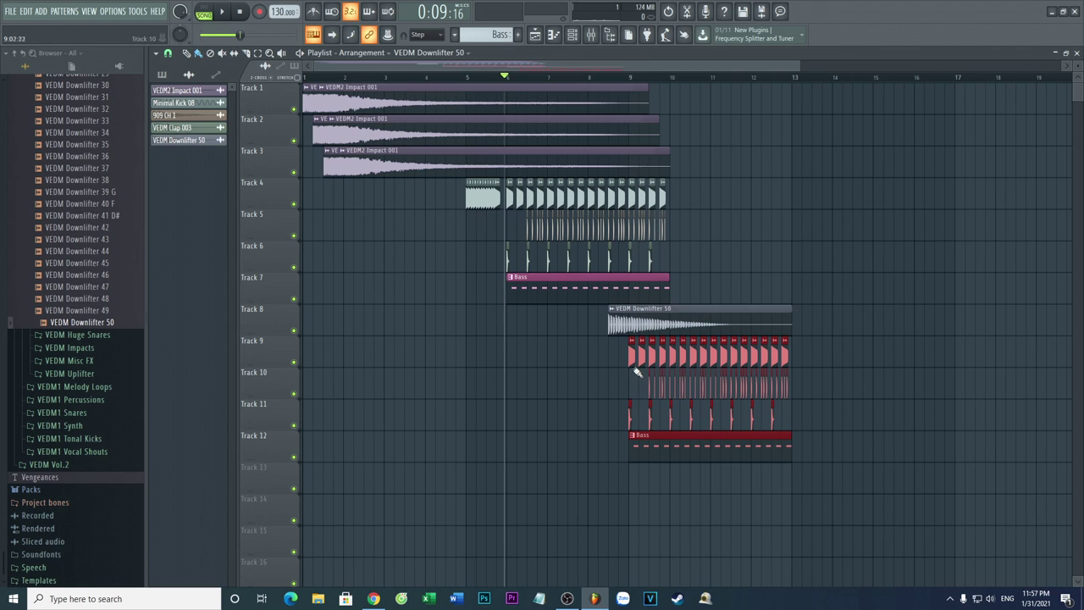
Delete the copied drum clips after beat 3 of bar 11 and recopy the Bass clip to Track 12 at bar 9 with a matching end.
click(842, 361)
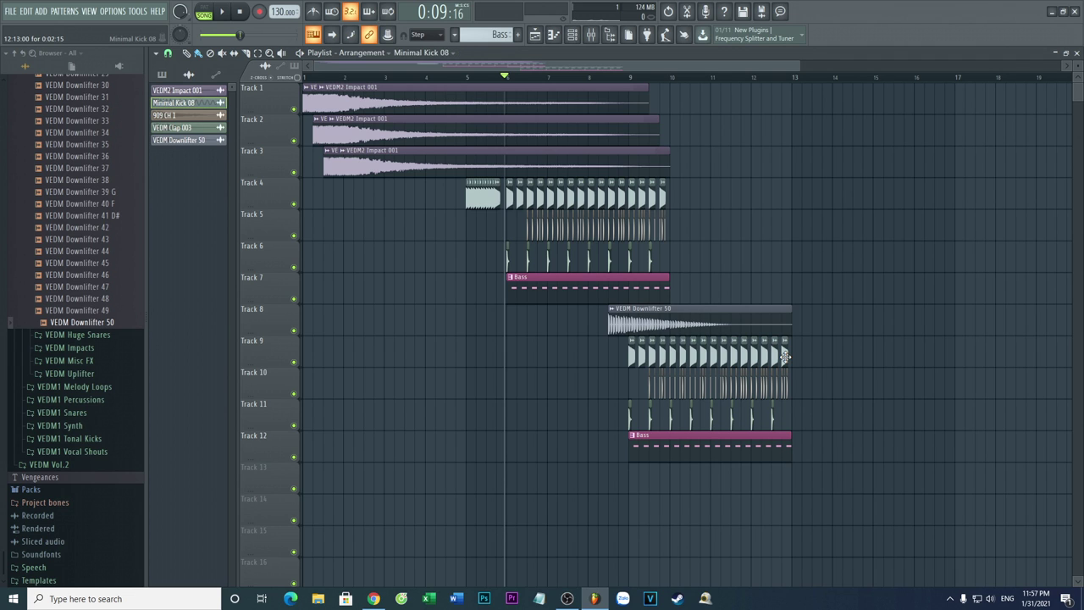
double_click(785, 356)
click(812, 358)
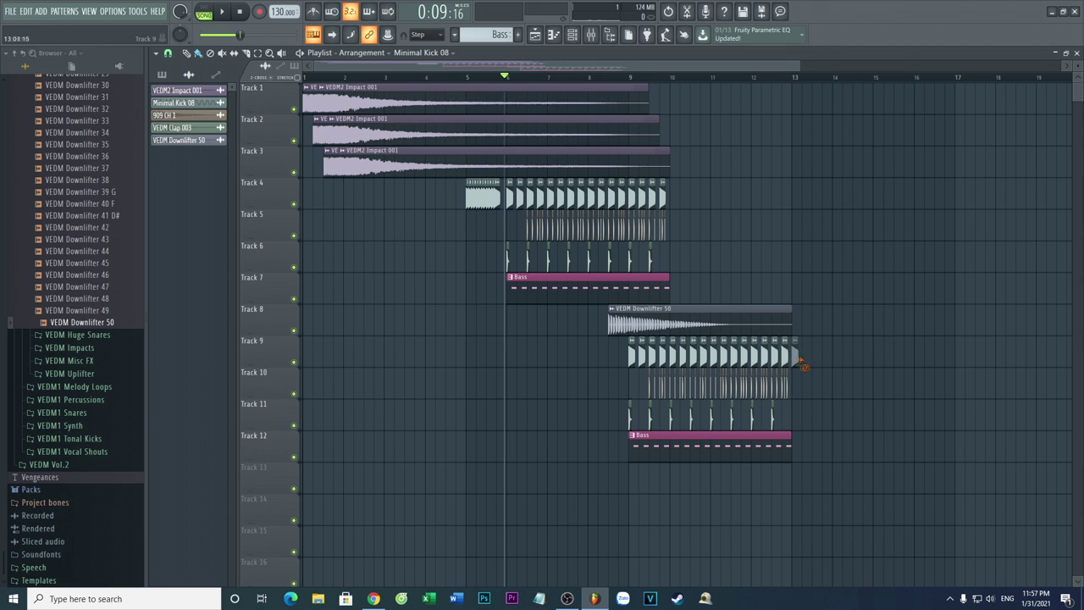
right_click(742, 445)
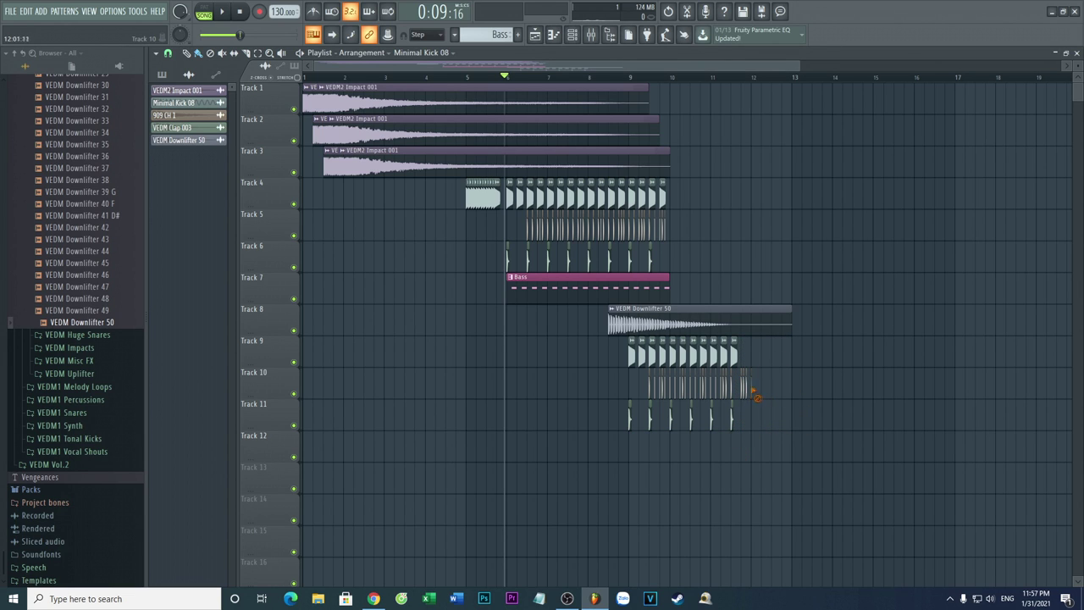
click(558, 286)
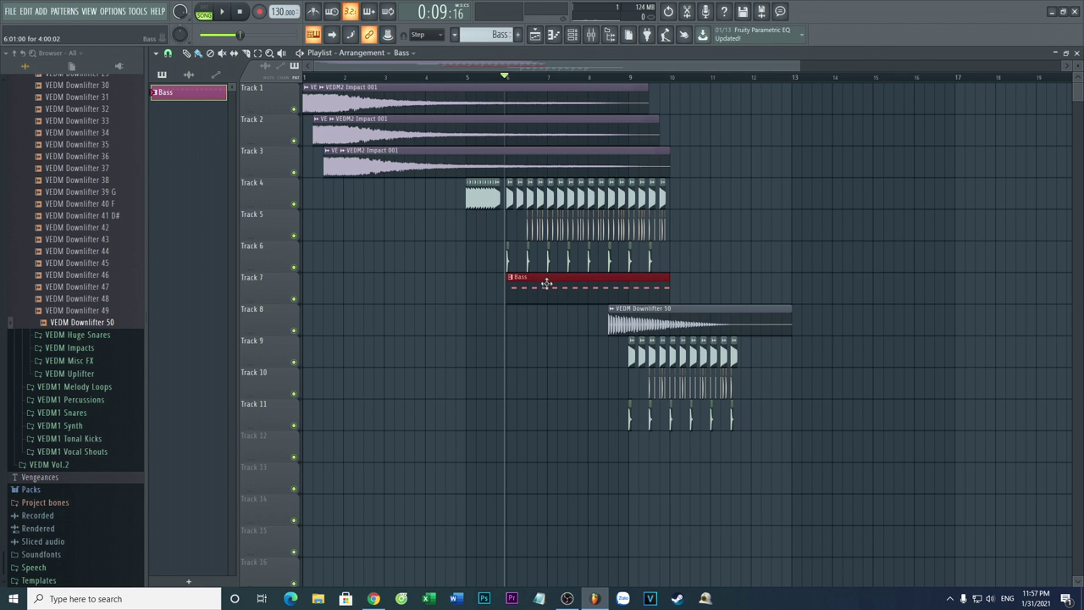
drag(555, 279, 648, 458)
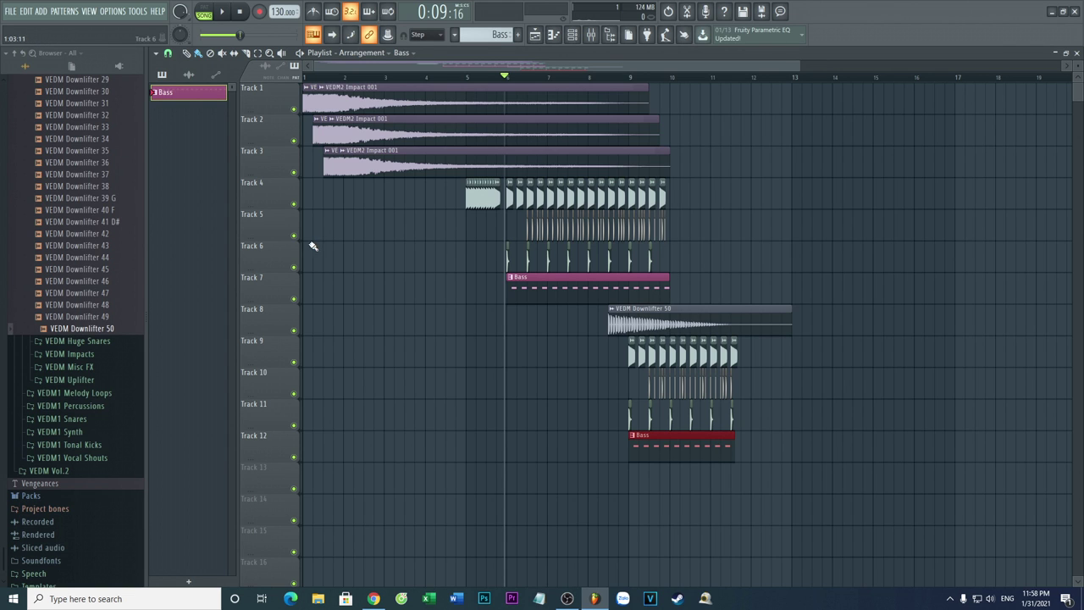
Open the Channel rack and move it down over Tracks 9–12, clear of the upper tracks.
click(553, 35)
click(553, 35)
click(572, 34)
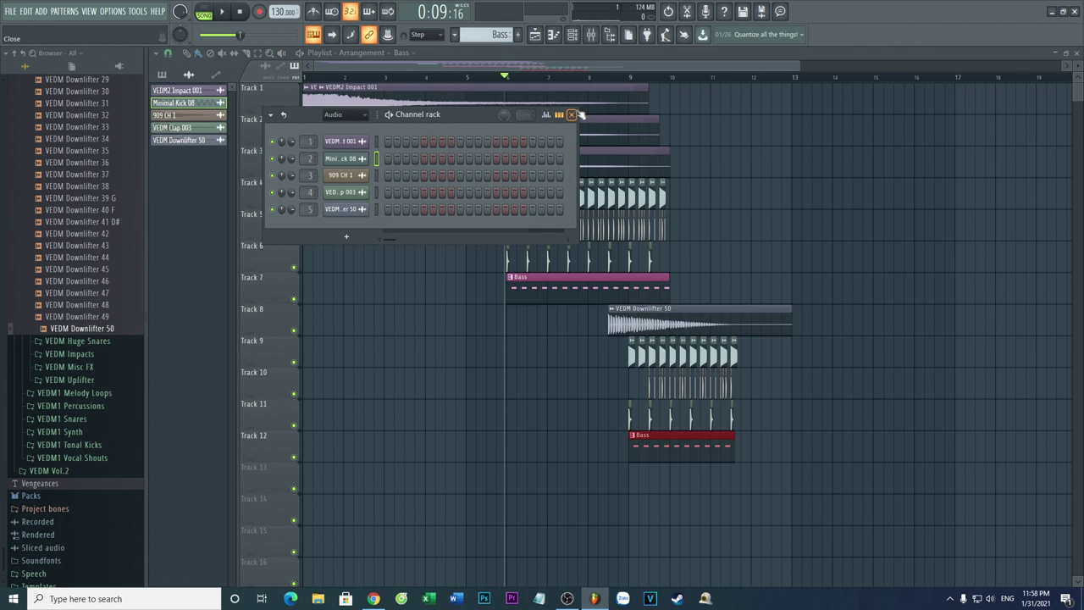
drag(495, 117, 465, 350)
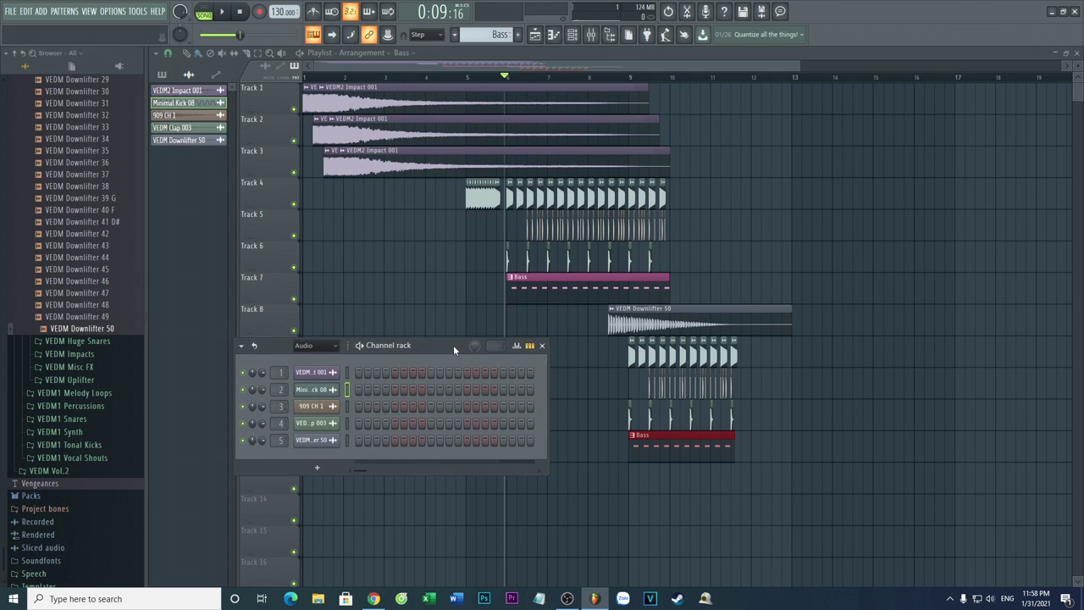
Select the time range from bar 9 into bar 12, loop its playback and show the Channel rack.
click(623, 78)
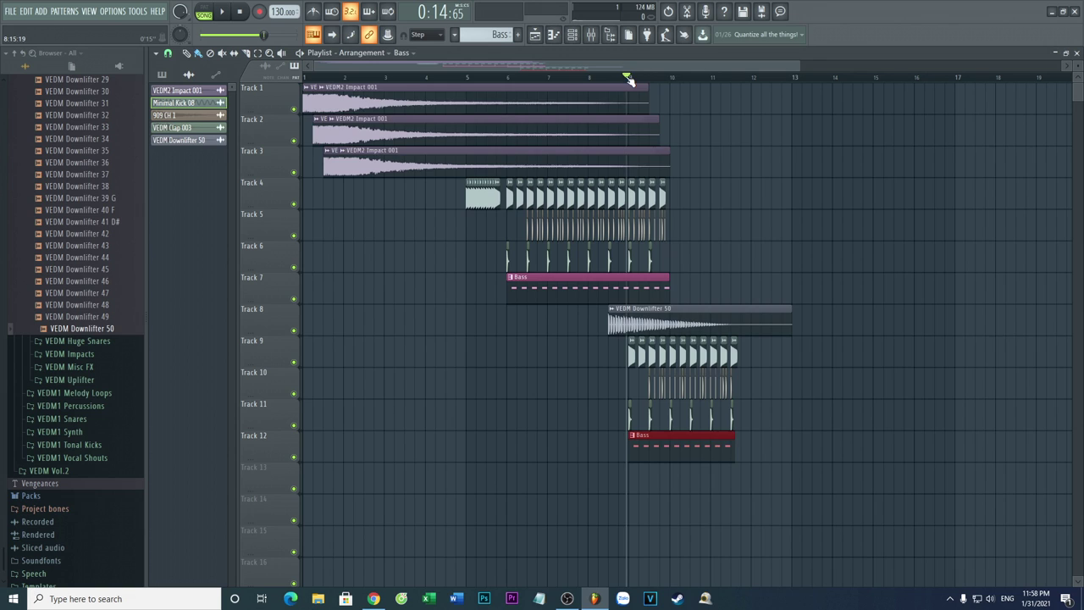
drag(630, 79, 636, 78)
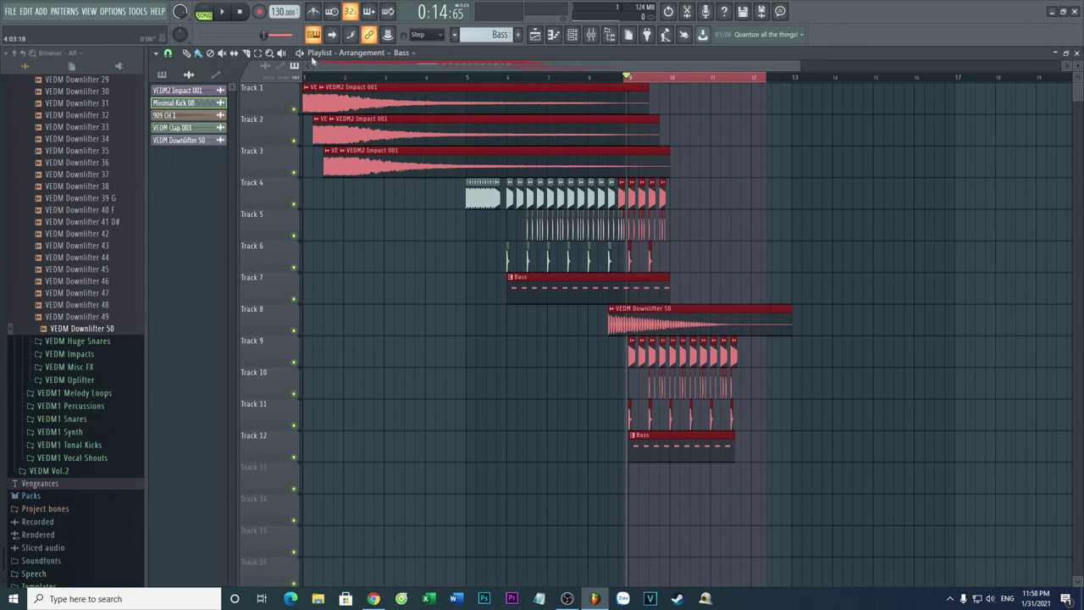
click(300, 54)
key(F6)
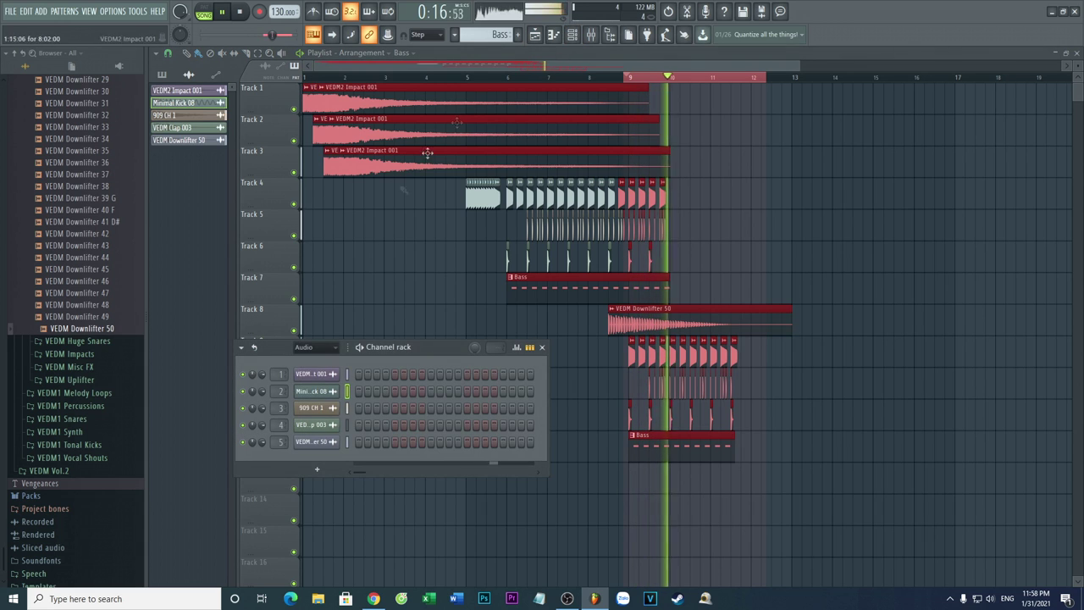
Set the 909 CH 1 channel's volume to 39% during playback and close the Channel rack.
drag(273, 34, 287, 34)
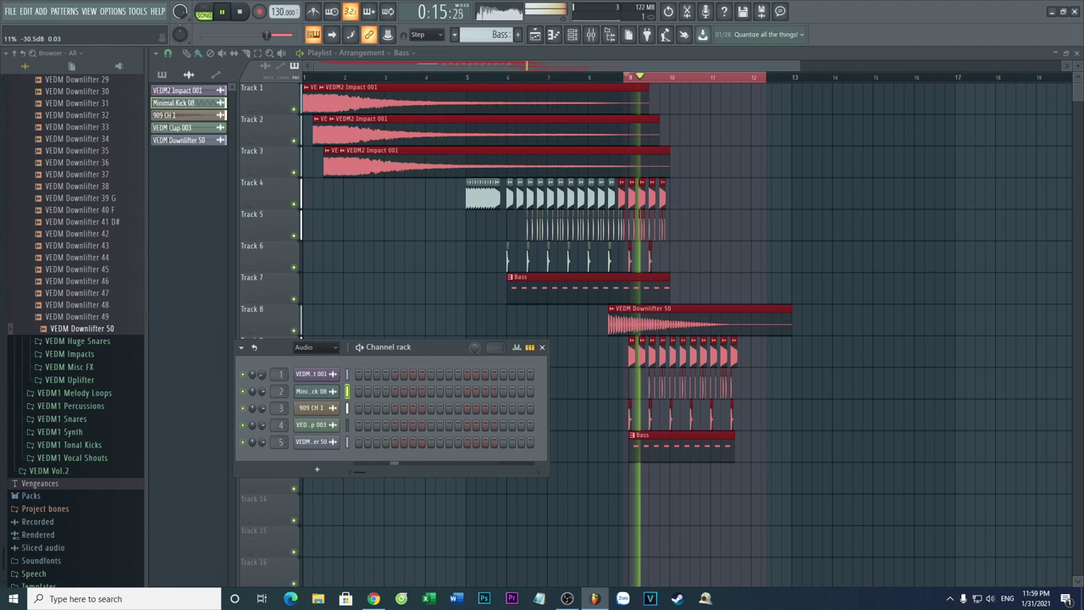
mouse_move(267, 35)
mouse_down()
mouse_move(286, 35)
mouse_move(269, 34)
mouse_up()
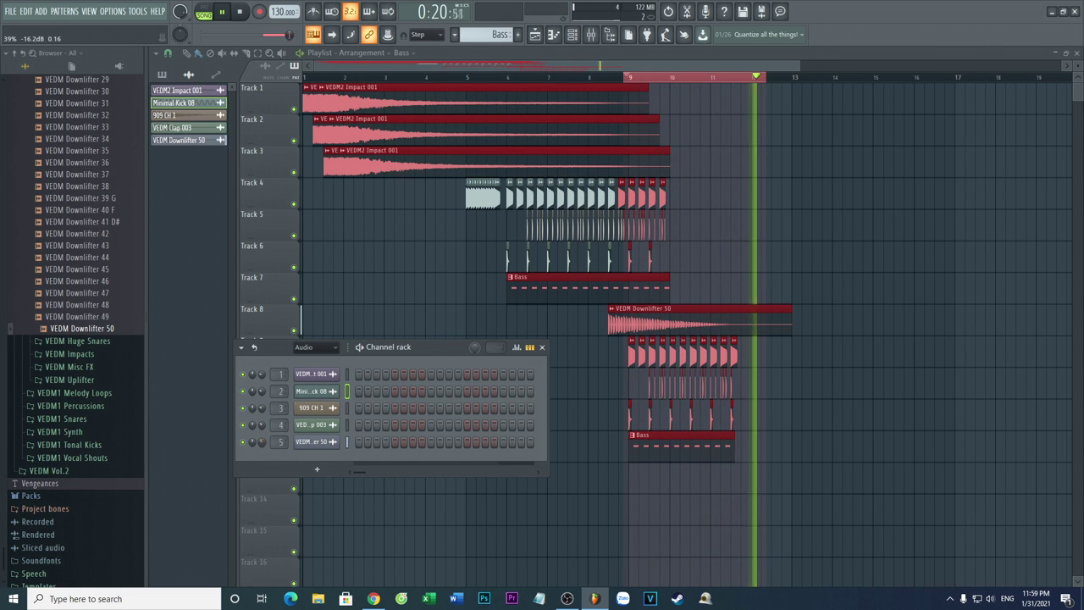
click(542, 346)
Set the Minimal Kick 08 channel's volume to 36% in its sample settings.
double_click(631, 359)
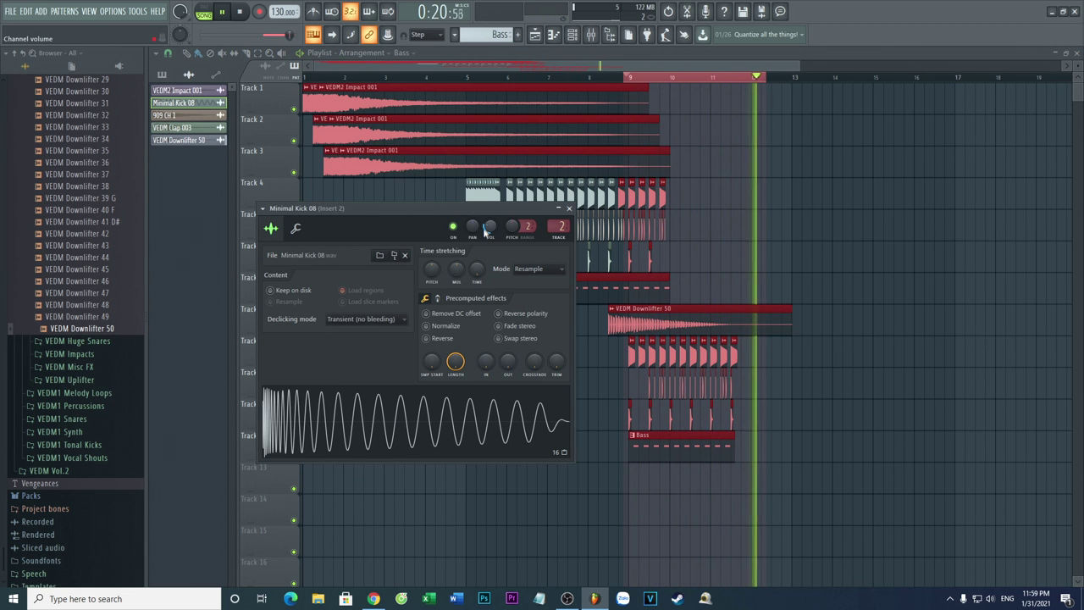
mouse_move(265, 35)
mouse_down()
mouse_move(286, 35)
mouse_move(270, 35)
mouse_up()
drag(489, 226, 487, 227)
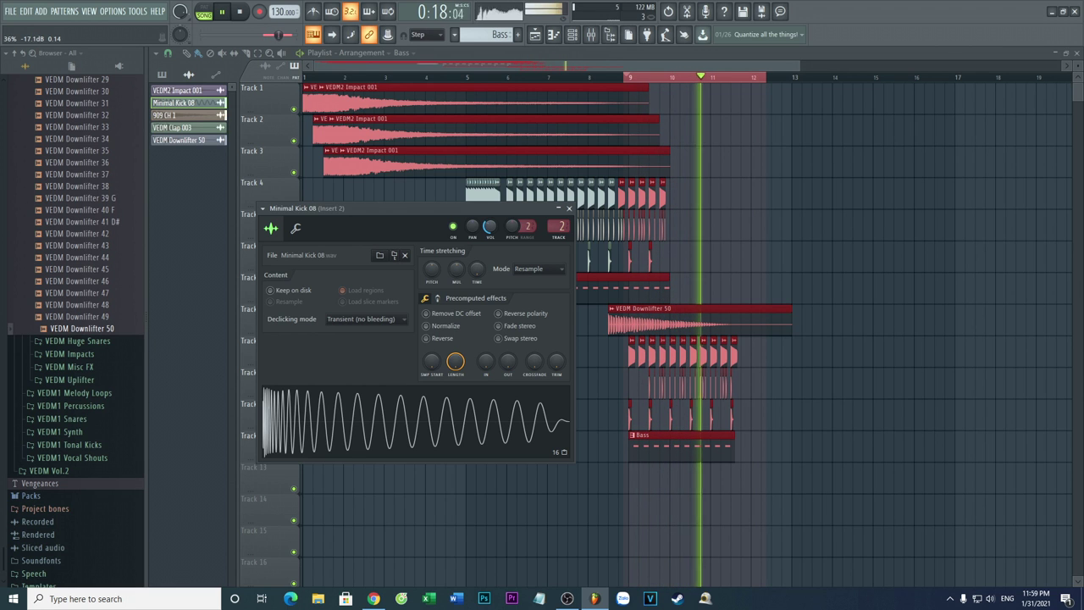
click(569, 208)
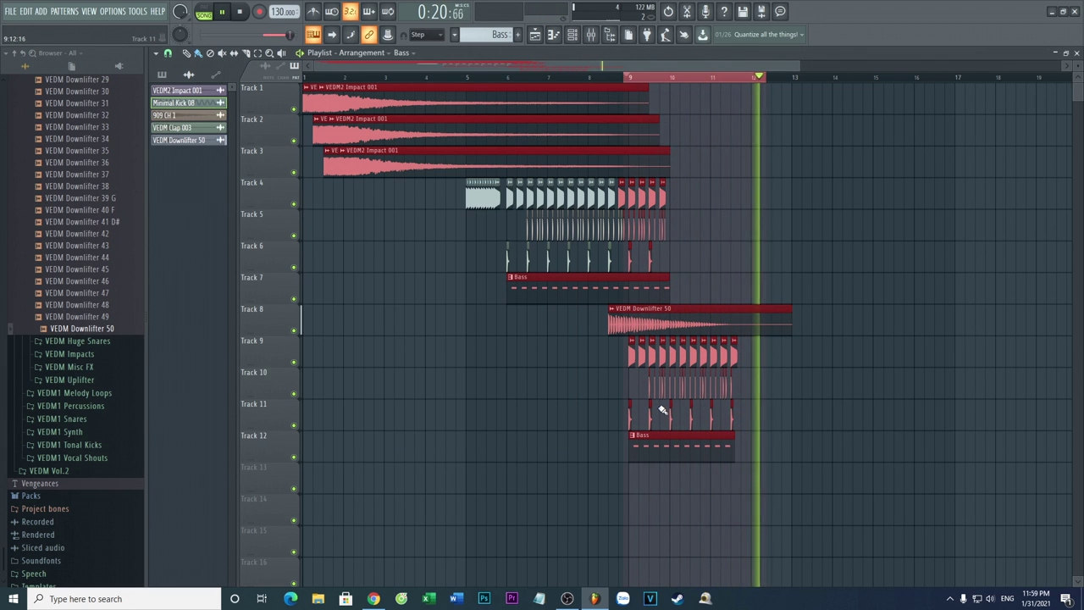
Set the VEDM Clap 003 channel's volume to 48% in its sample settings.
scroll(666, 415, up, 2)
scroll(666, 415, up, 2)
double_click(612, 443)
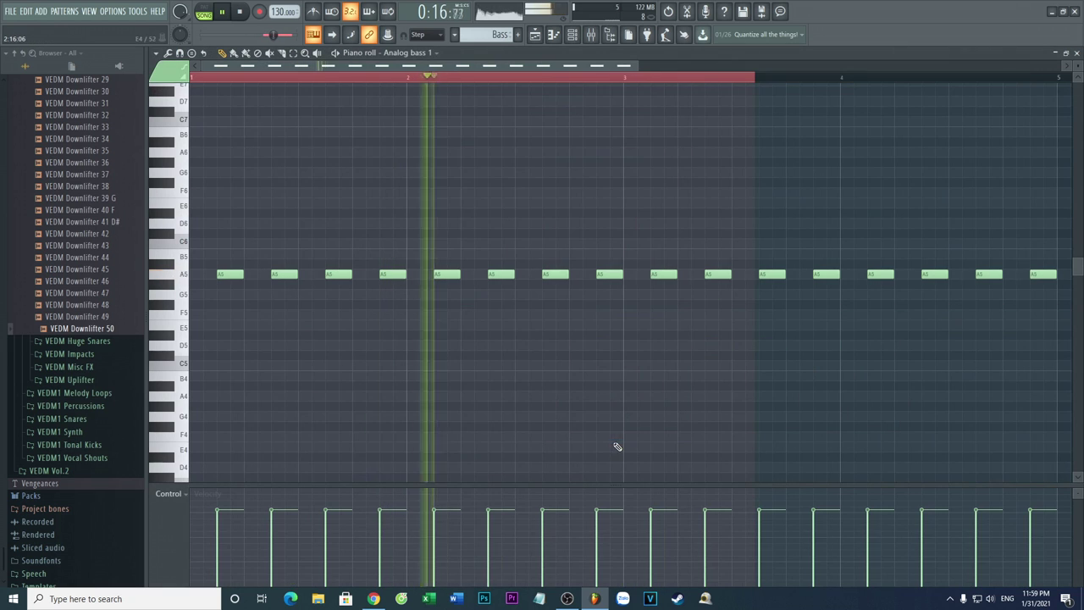
key(F7)
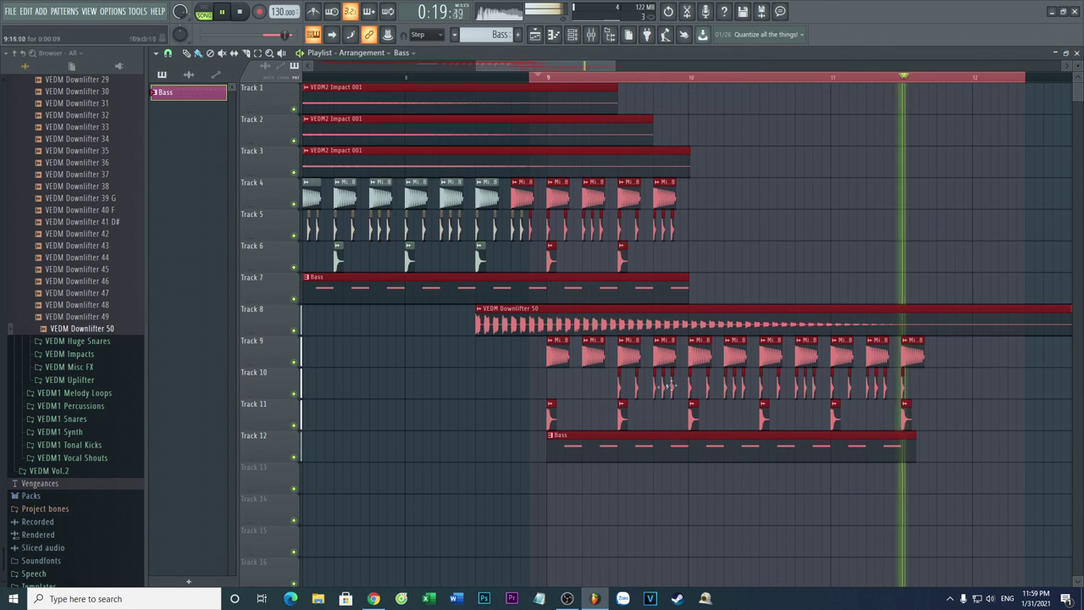
double_click(622, 416)
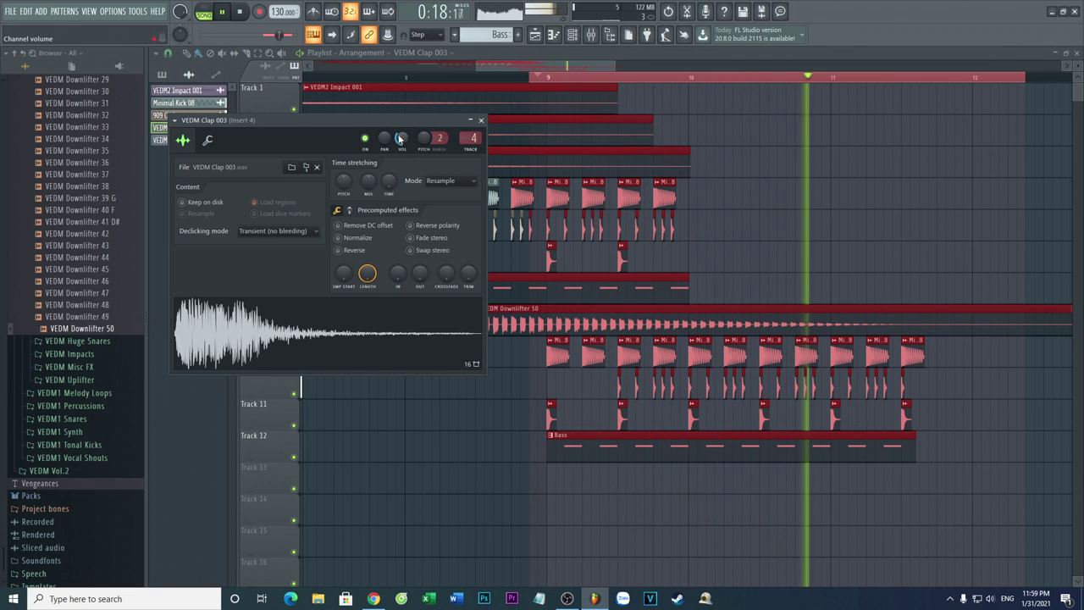
click(481, 119)
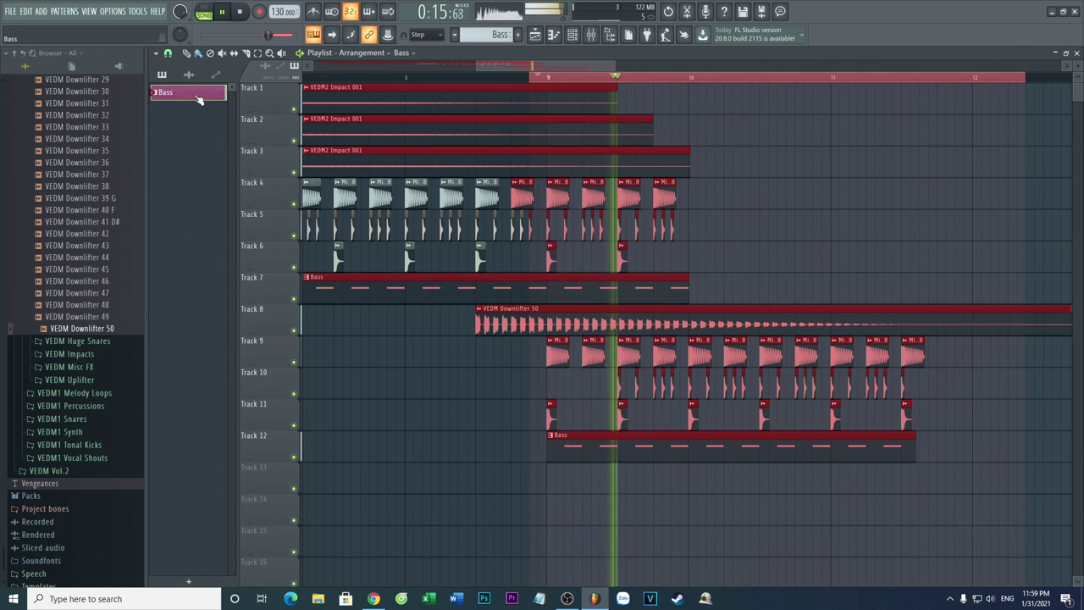
Route the Analog bass 1 channel of the Bass pattern to mixer track 5 and close the Channel rack.
click(198, 95)
click(534, 34)
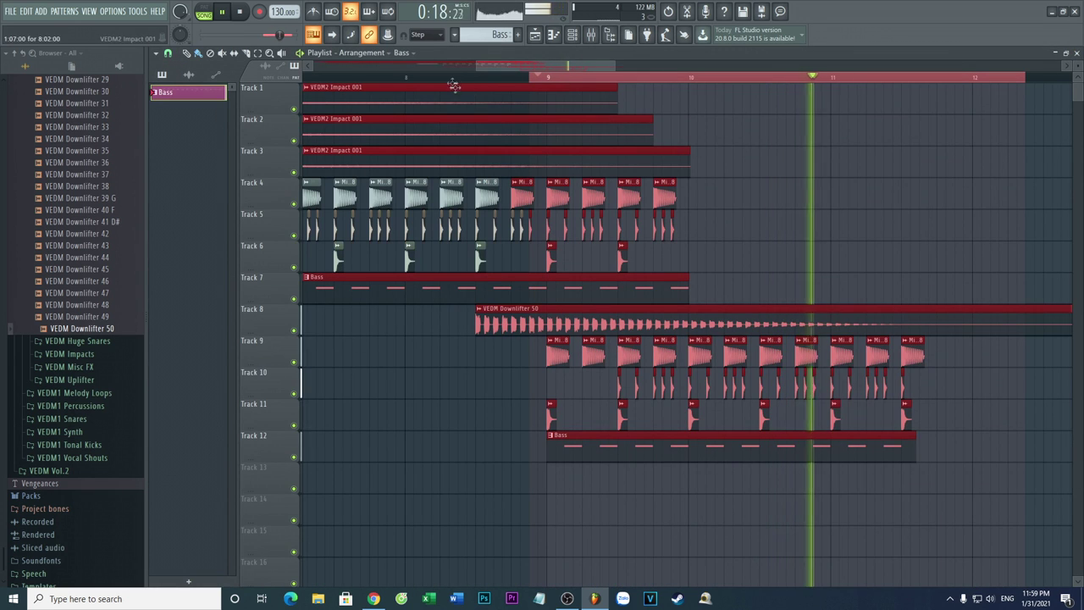
key(F6)
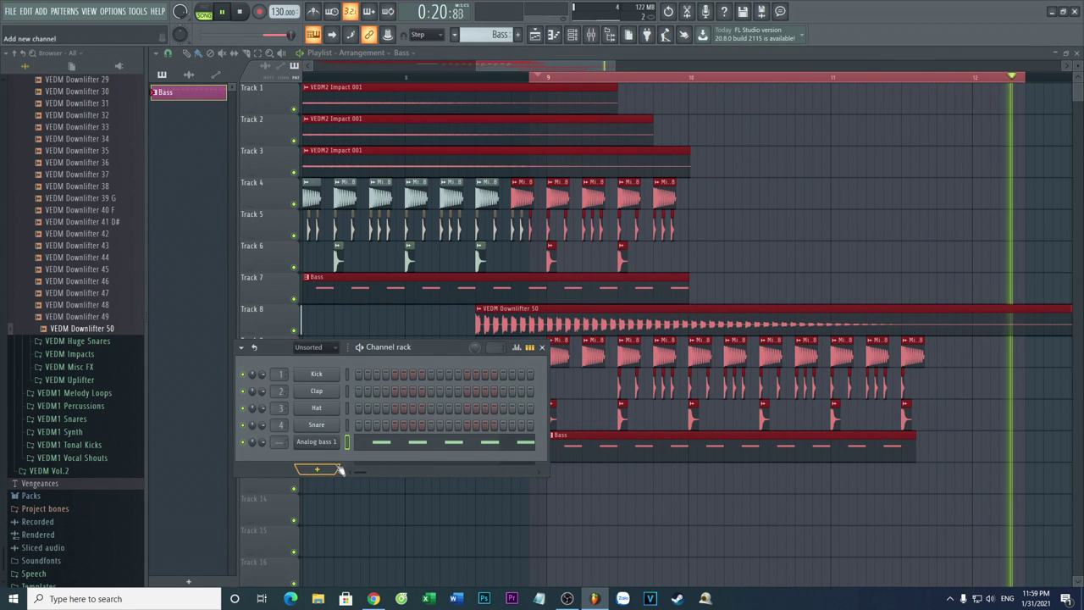
mouse_move(266, 35)
mouse_down()
mouse_move(288, 35)
mouse_move(271, 35)
mouse_up()
scroll(281, 441, up, 3)
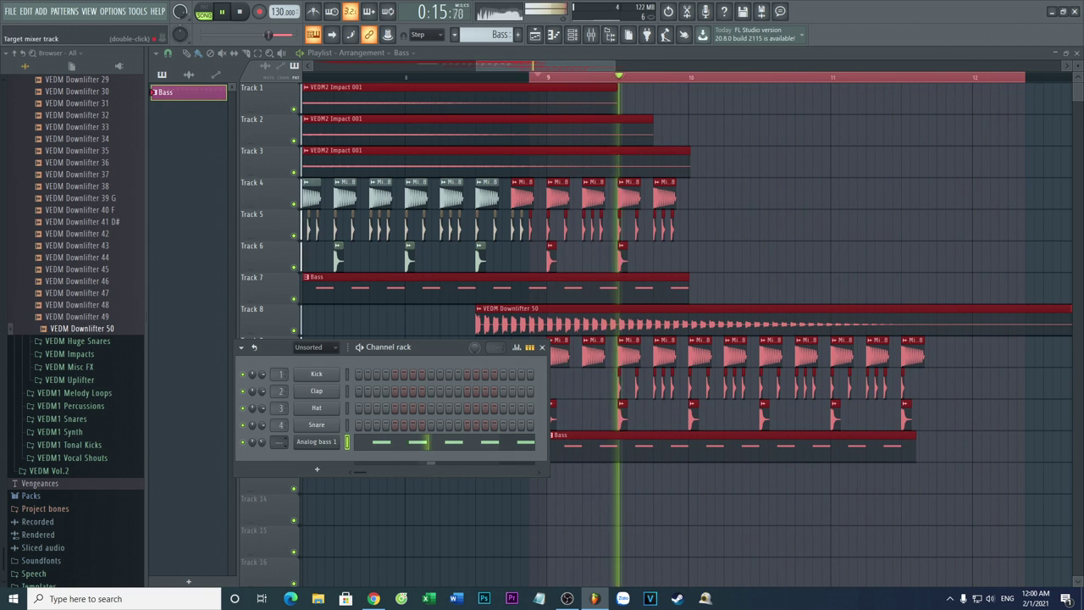
scroll(280, 441, up, 2)
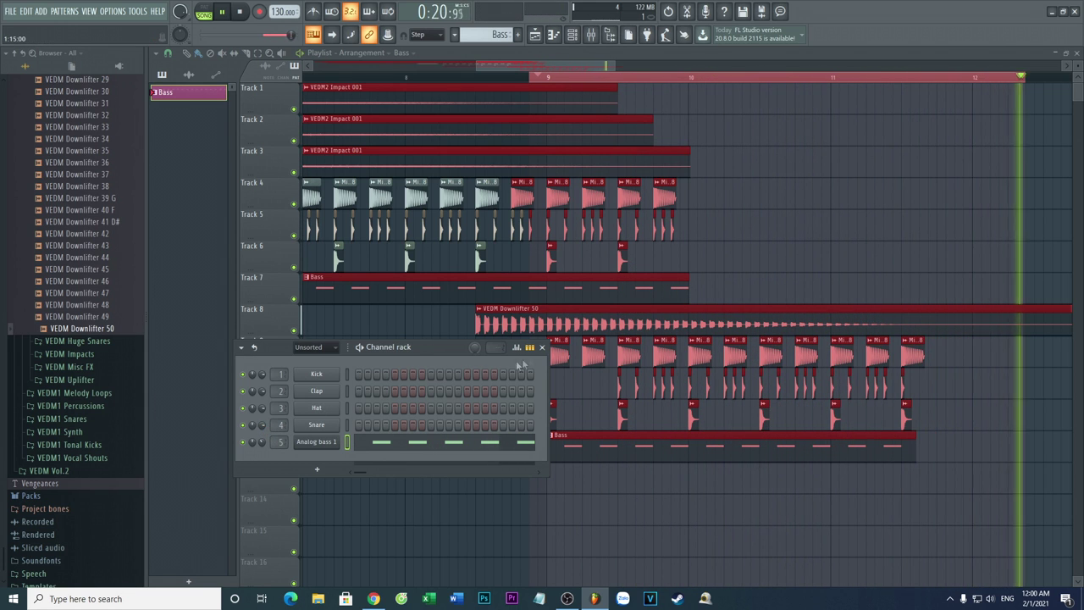
click(542, 346)
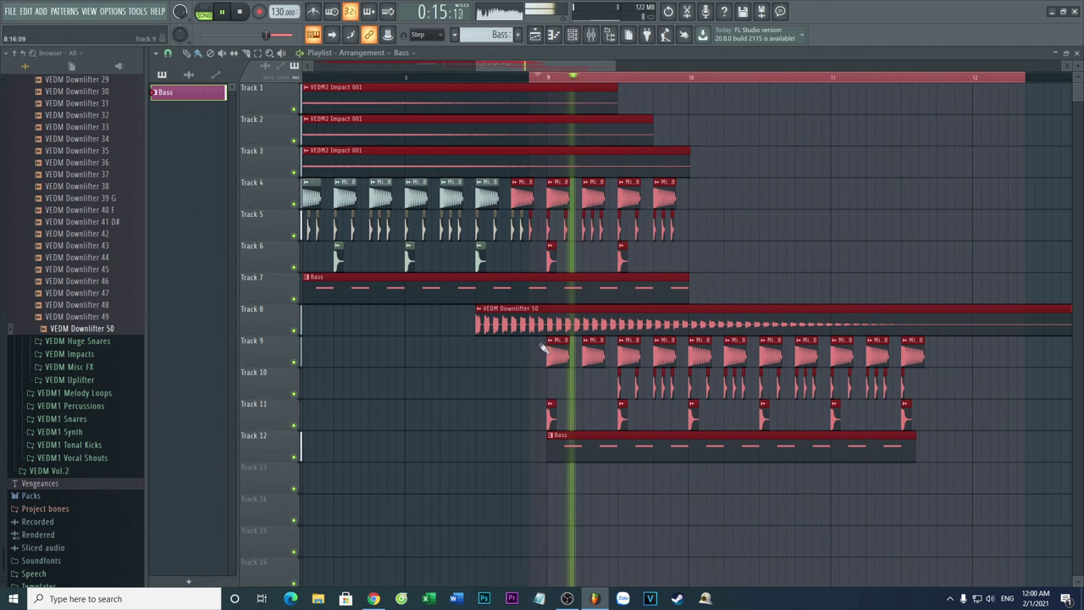
Deselect the clips, stop playback and review the volumes of Minimal Kick 08, 909 CH 1 and VEDM Clap 003 in their sample settings.
click(410, 384)
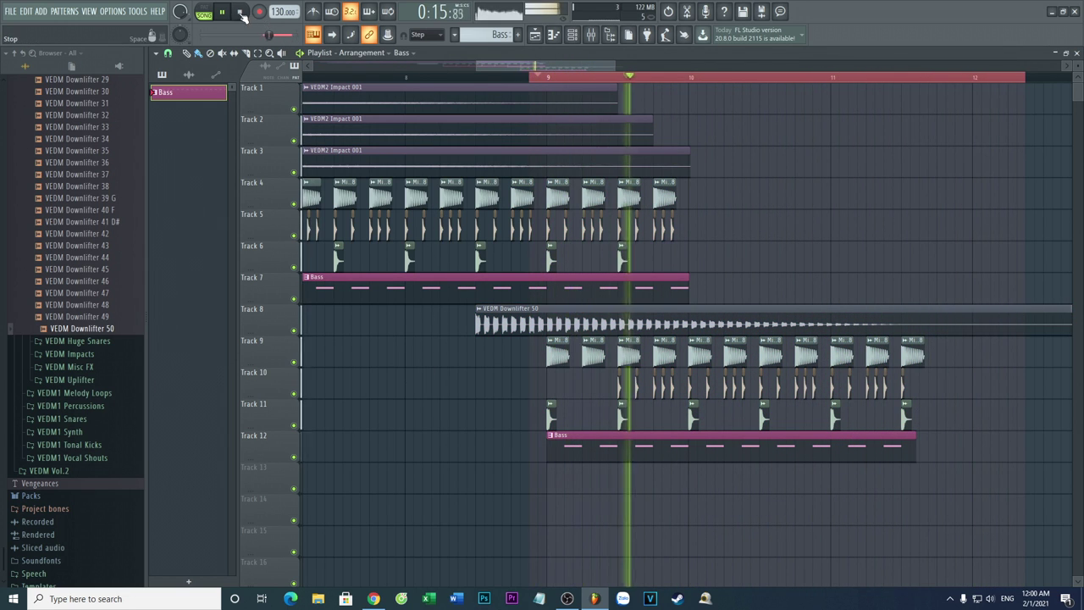
key(space)
double_click(662, 200)
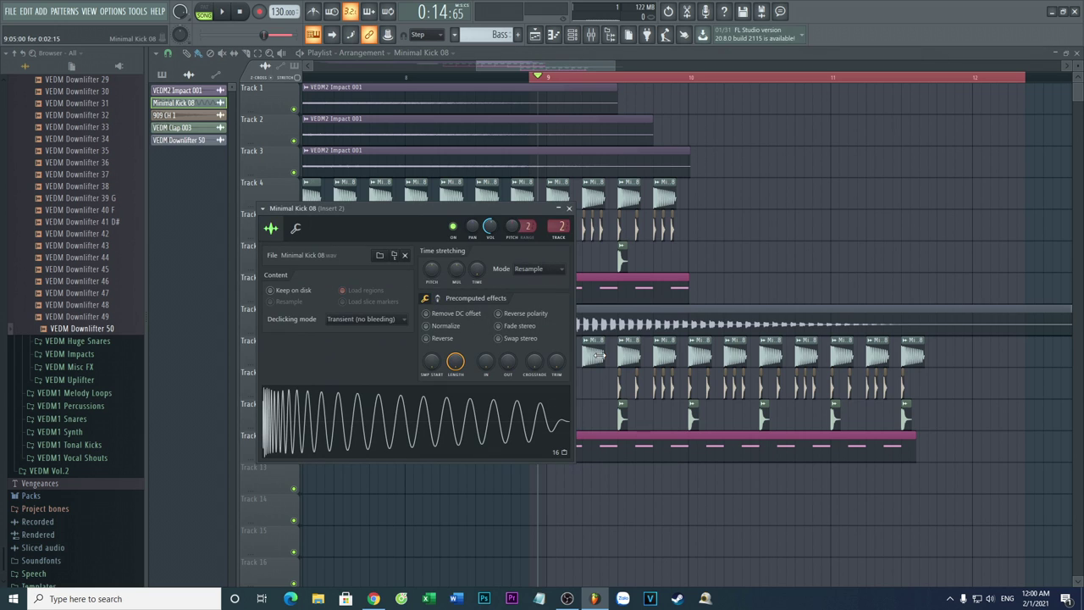
double_click(635, 386)
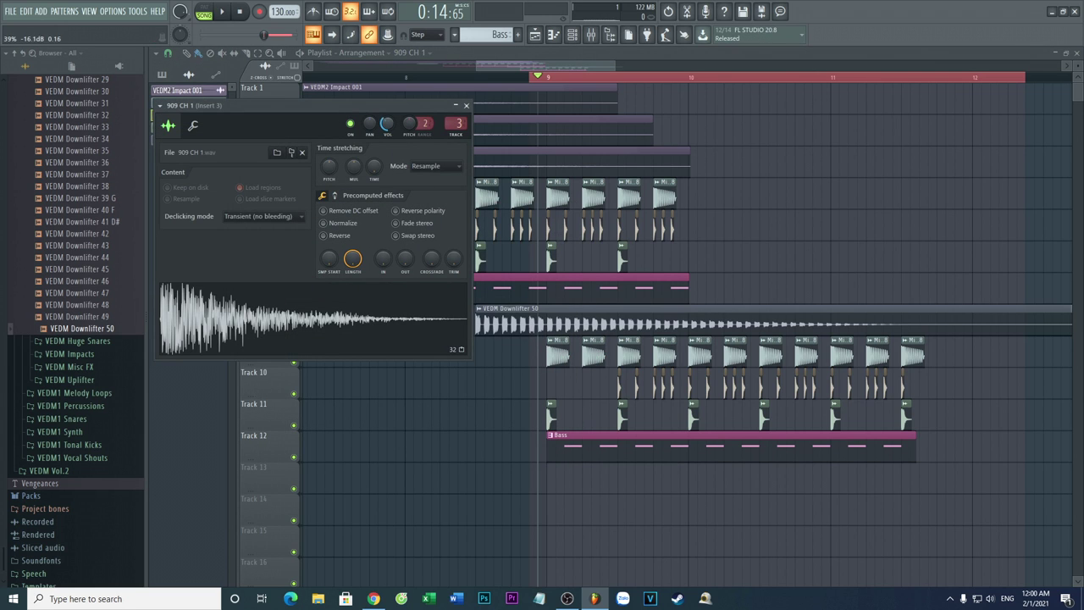
double_click(623, 415)
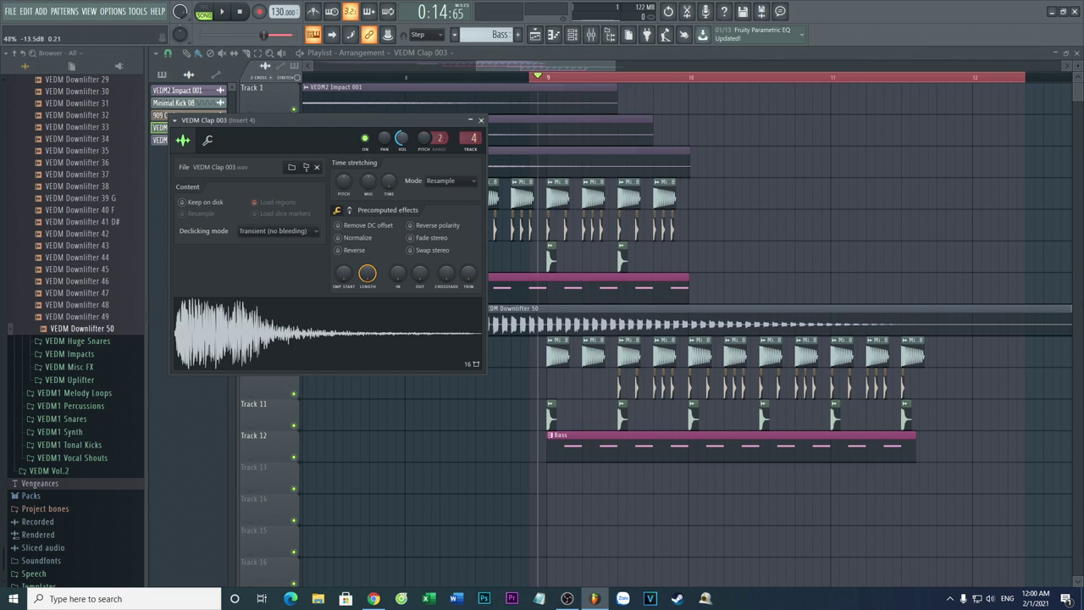
click(481, 121)
Clear the time selection and play the arrangement from the beginning.
click(512, 78)
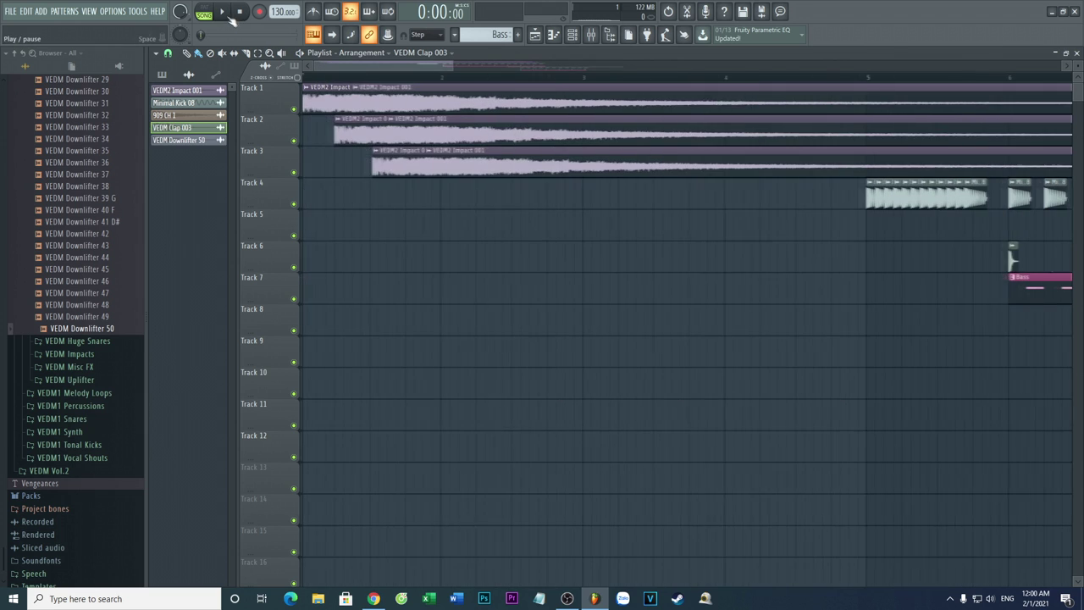
key(space)
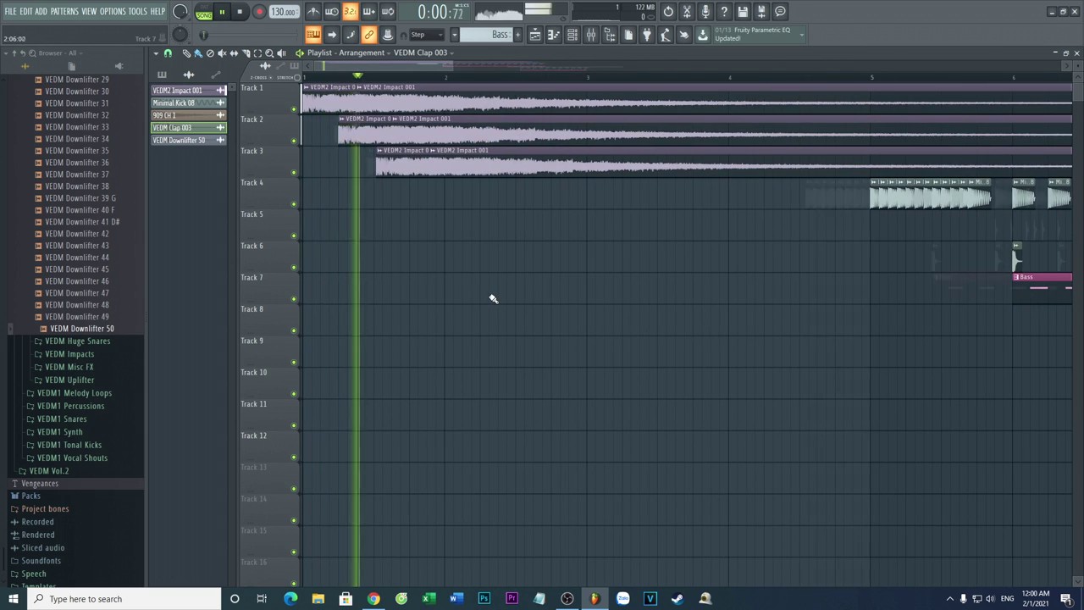
Check the sample settings of VEDM2 Impact 001, Minimal Kick 08 and VEDM Clap 003 while the arrangement plays.
double_click(398, 168)
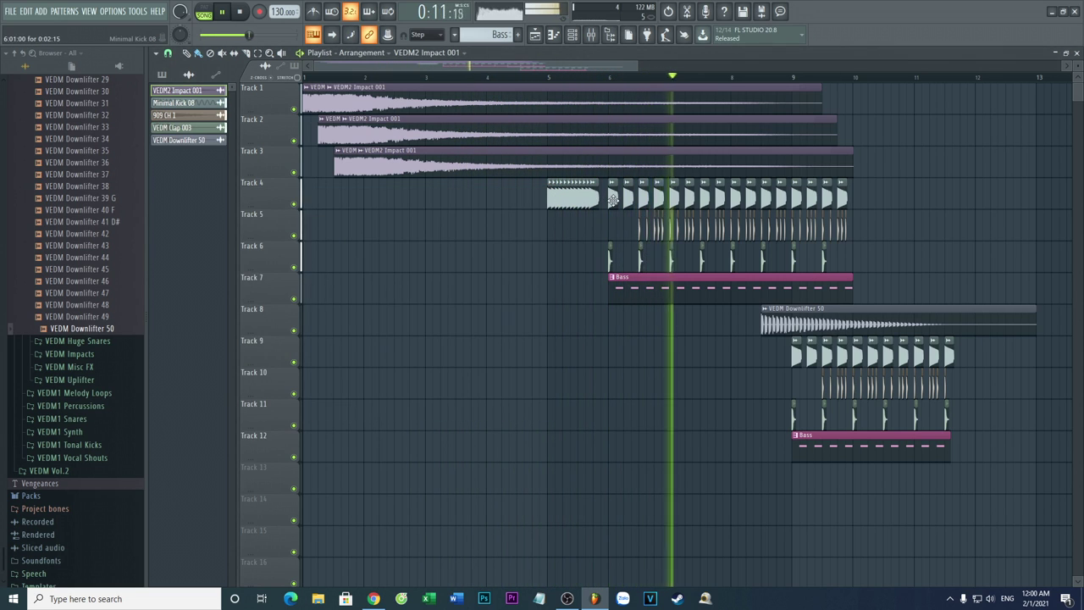
double_click(589, 198)
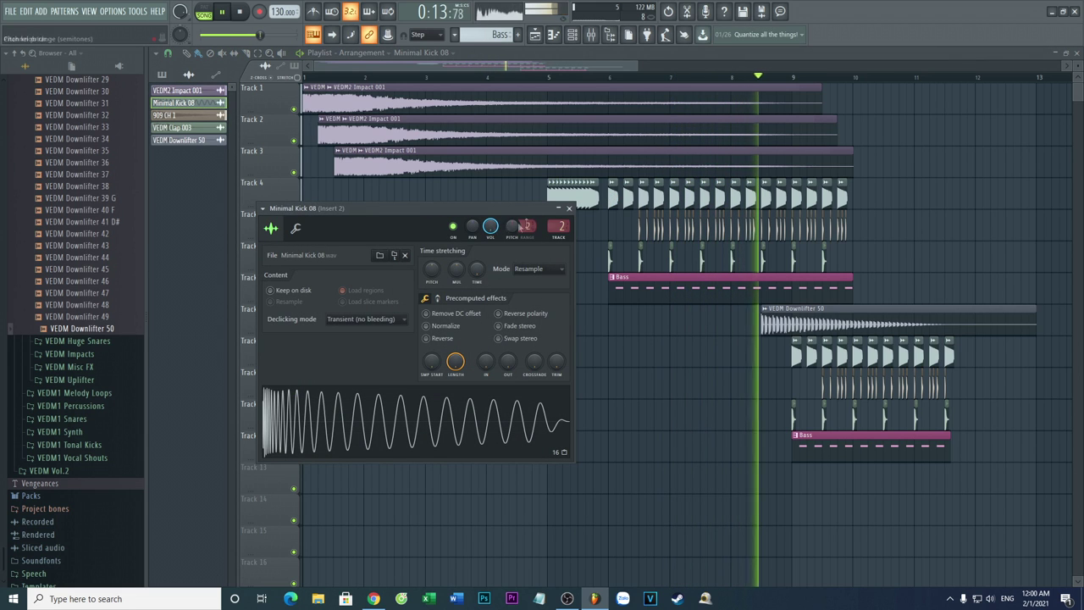
click(570, 208)
double_click(610, 258)
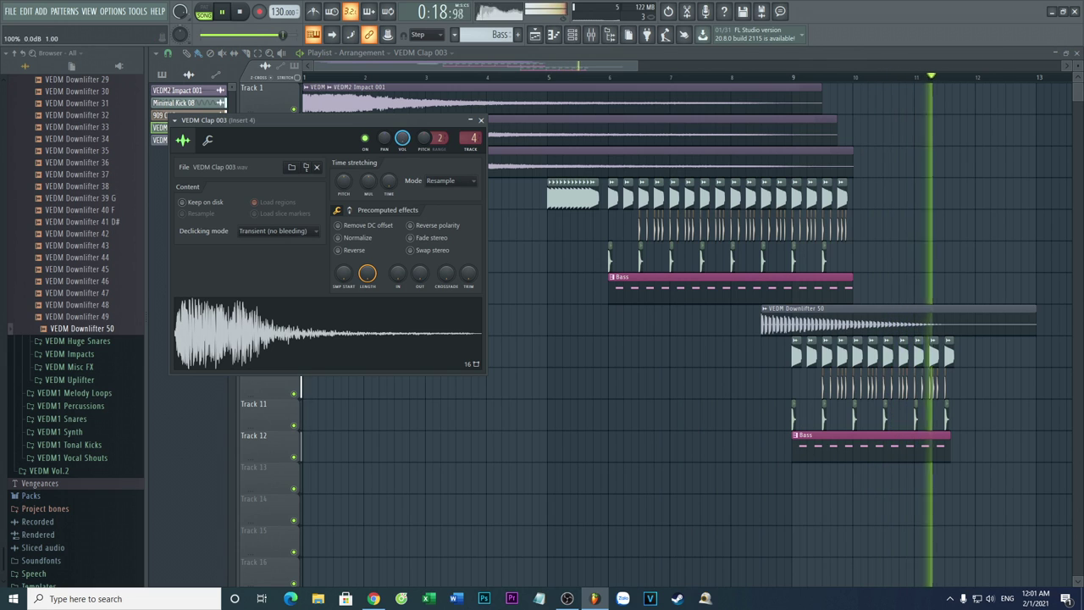
click(481, 120)
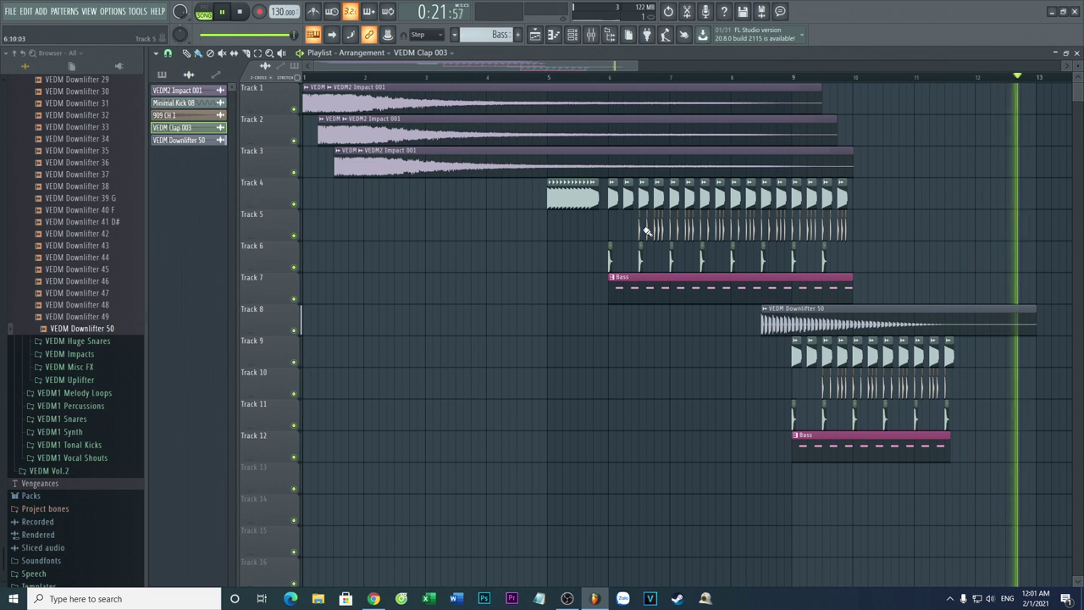
Check the channel volumes of 909 CH 1 and VEDM Downlifter 50 in their sample settings during playback.
scroll(655, 251, up, 3)
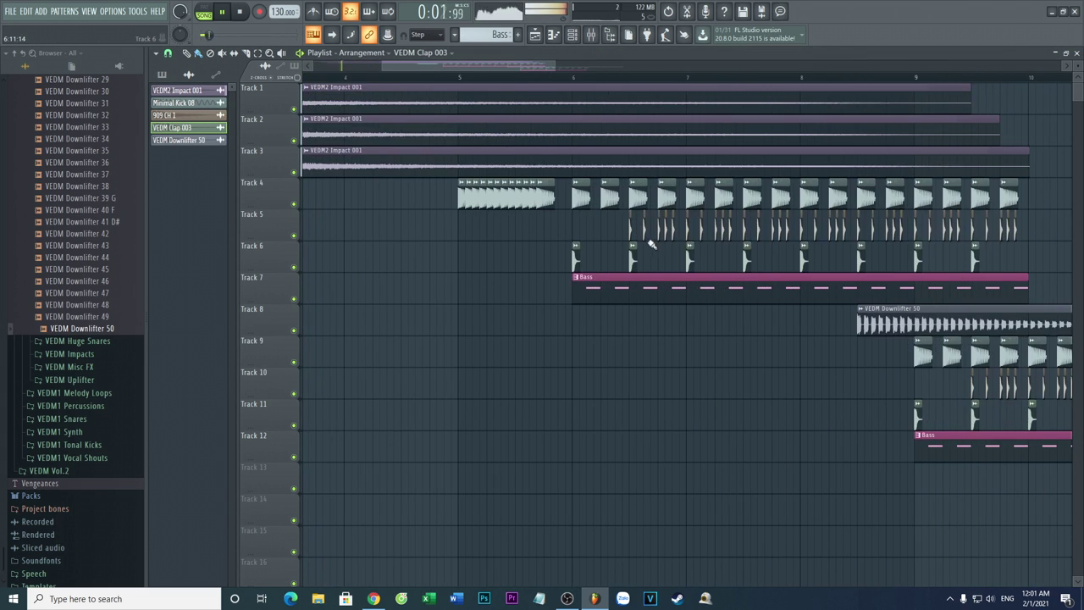
double_click(644, 232)
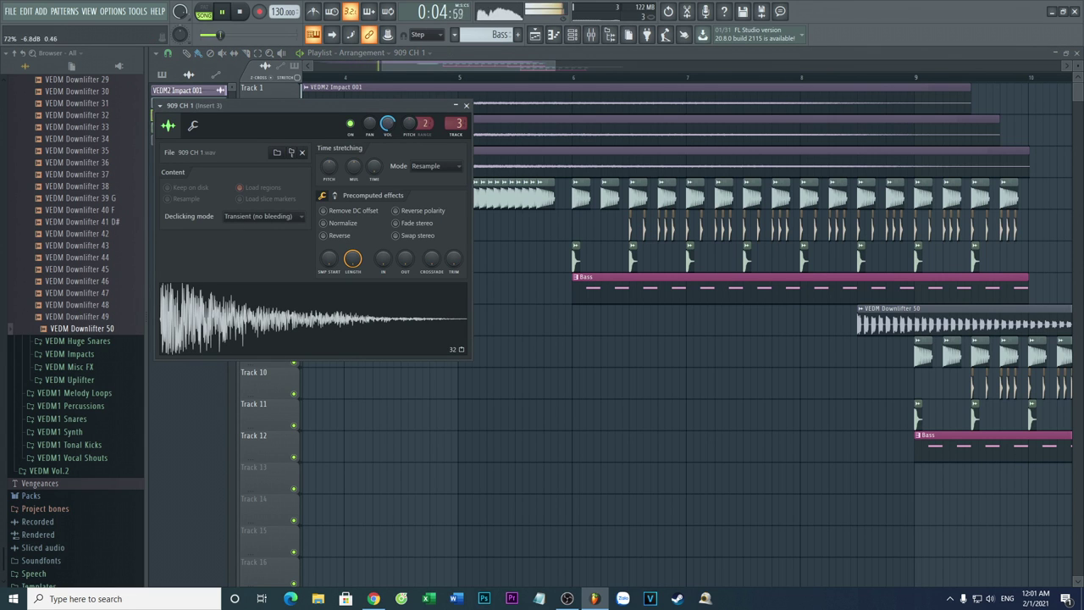
click(466, 105)
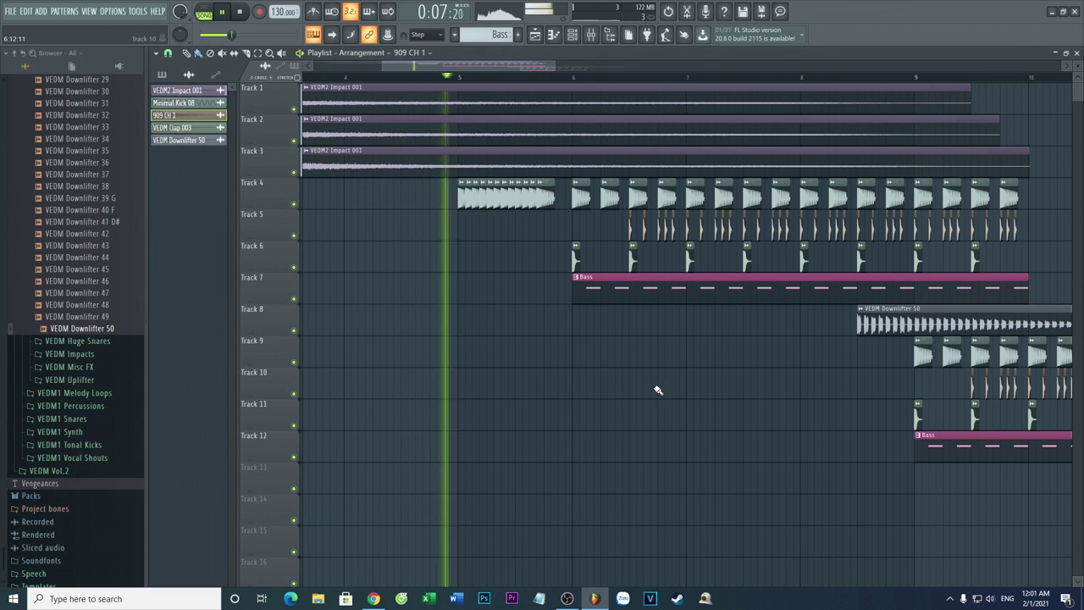
scroll(652, 385, down, 4)
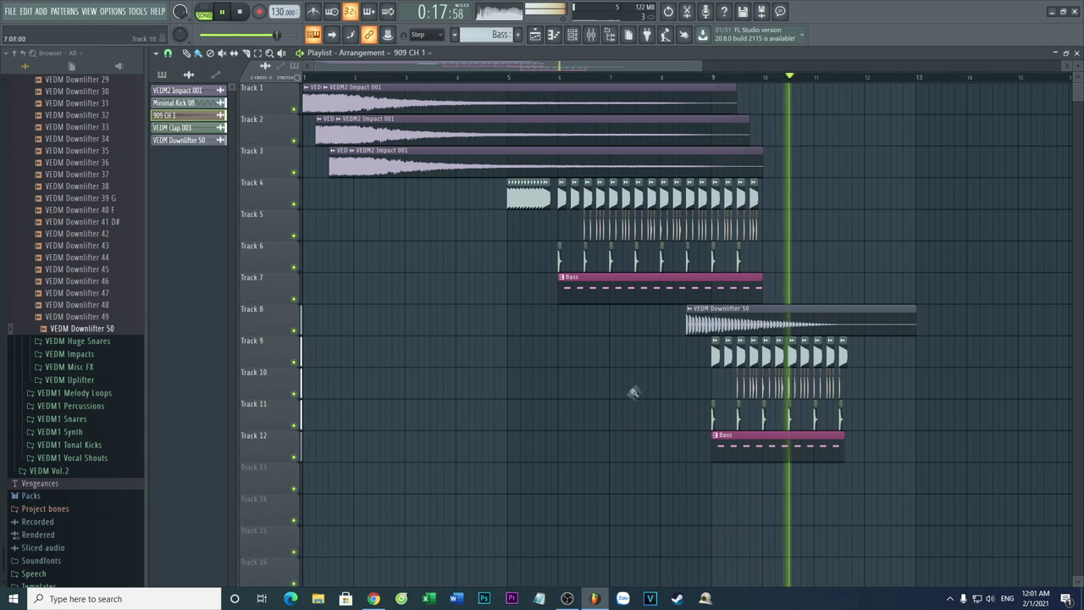
double_click(700, 324)
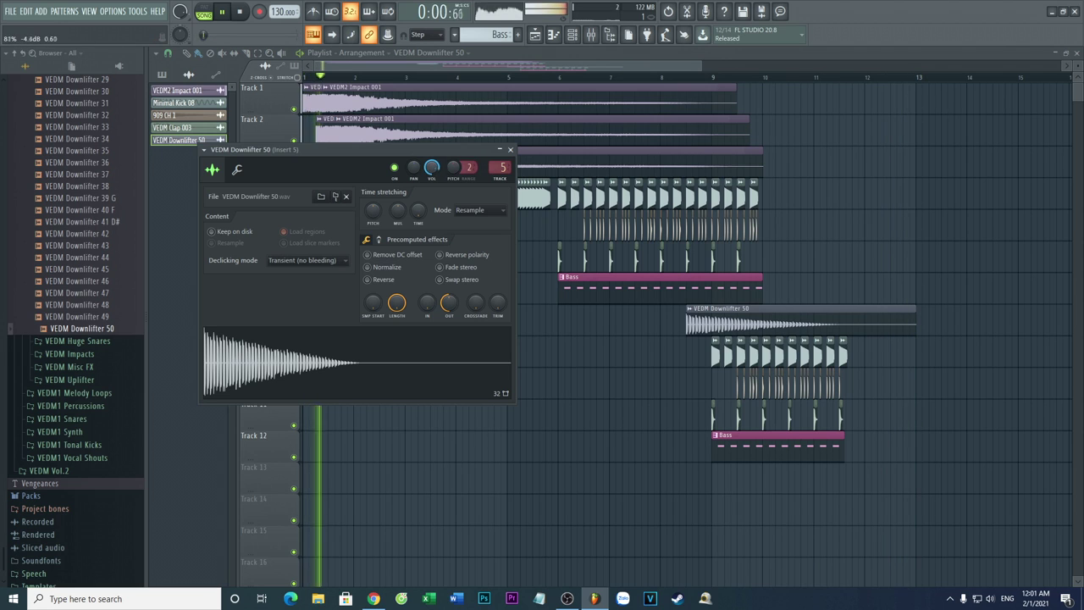
click(511, 149)
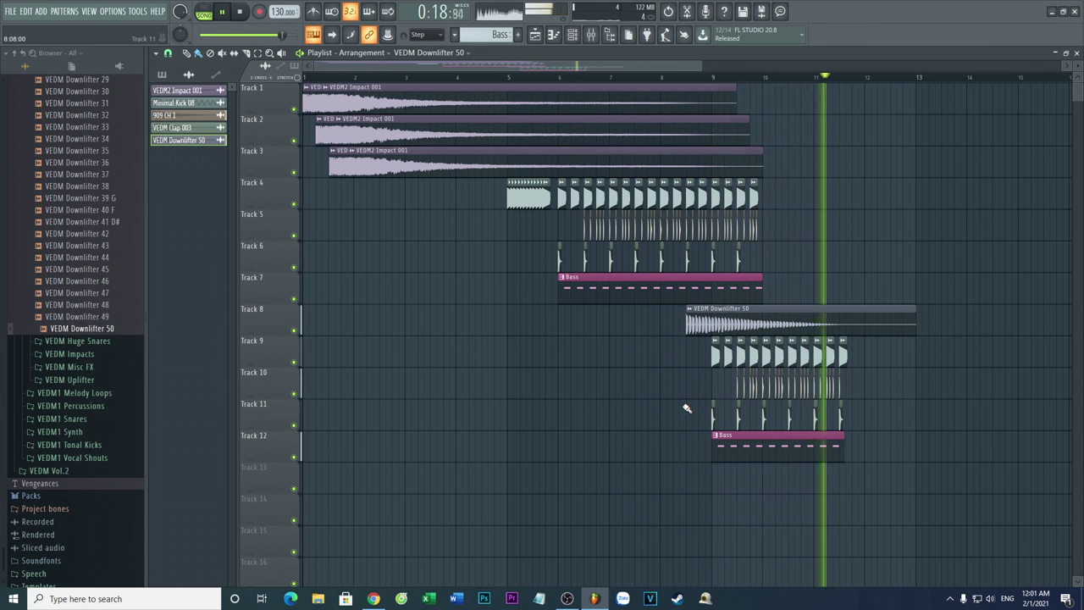
Delete all clips on tracks 9 to 12 and move the VEDM Downlifter 50 clip on track 8 to start at bar 8.
right_click(716, 356)
right_click(809, 386)
right_click(842, 419)
right_click(721, 449)
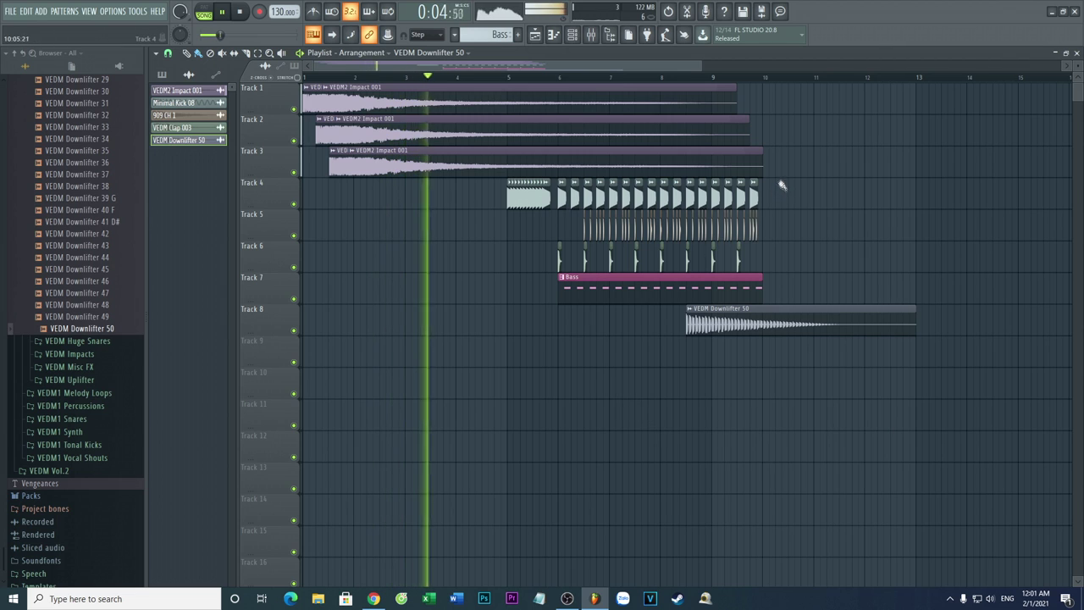
drag(772, 311, 747, 312)
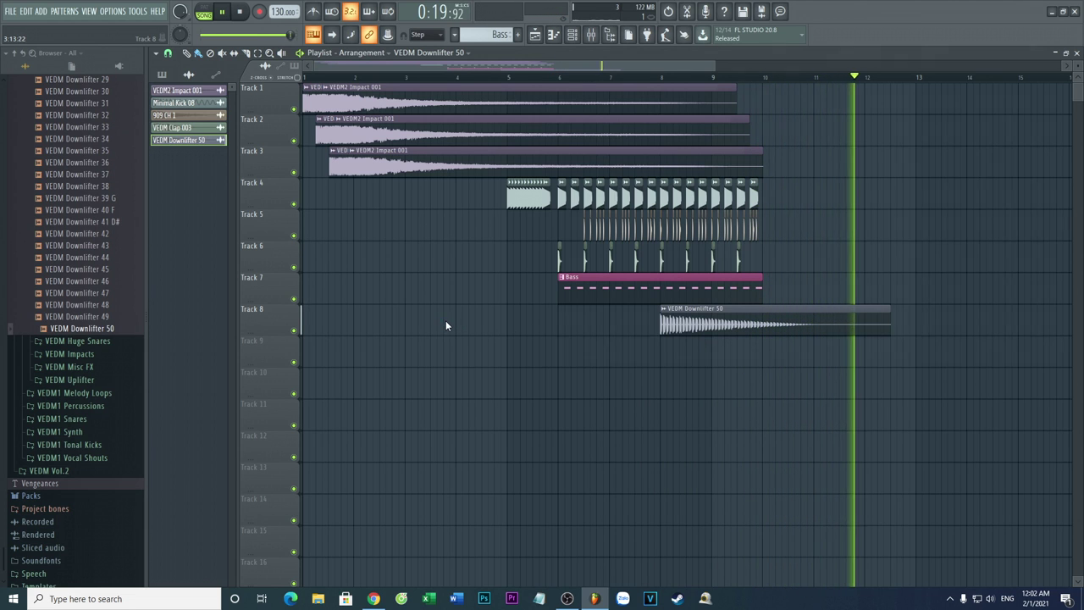
Save the project as 1 in the intro folder on the Desktop.
key(ctrl+s)
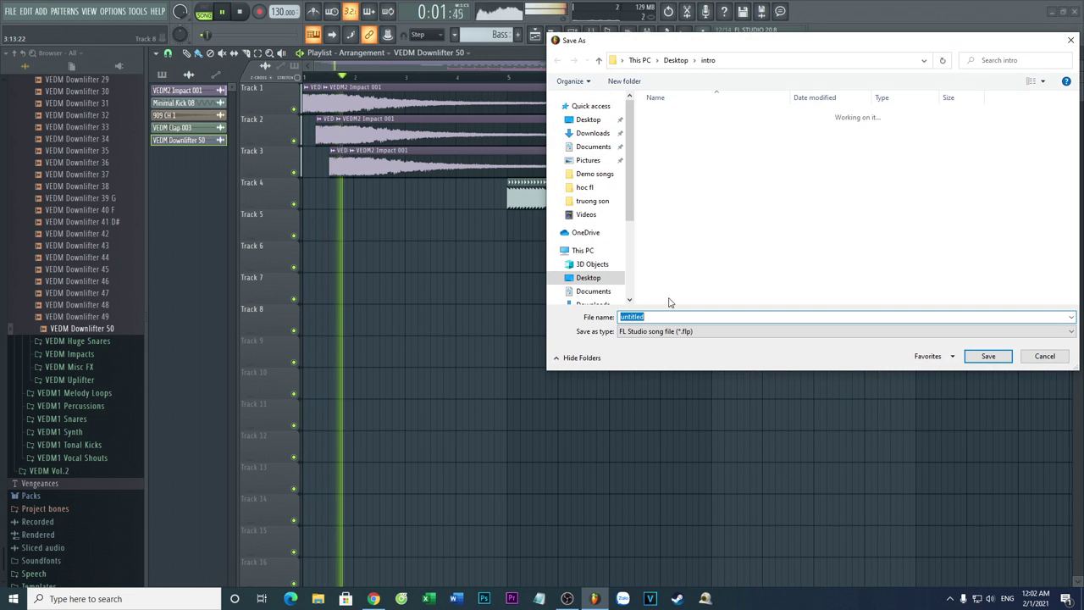
text(1)
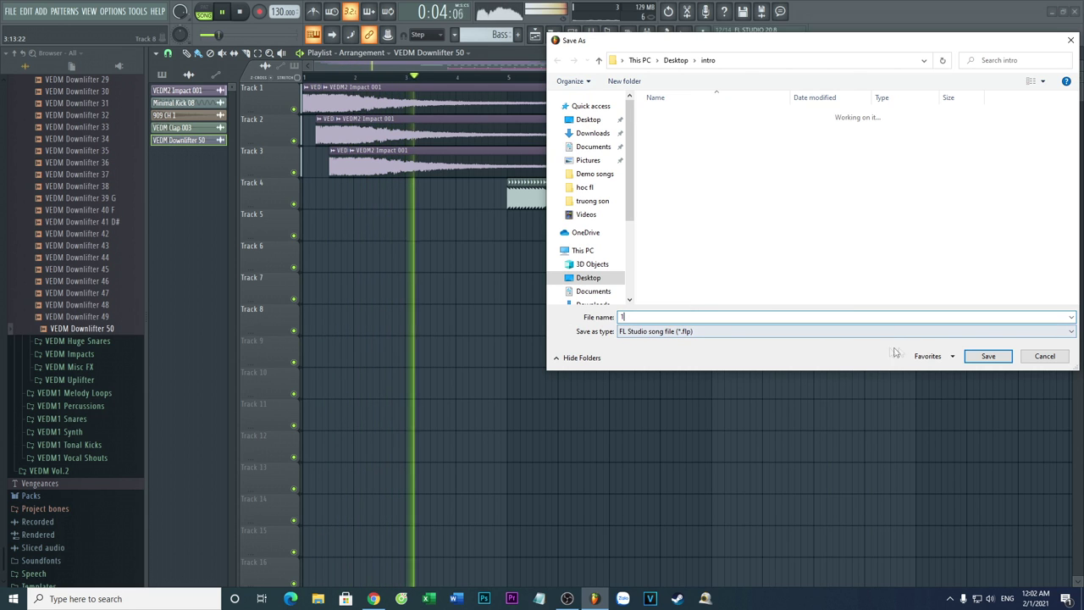
click(988, 356)
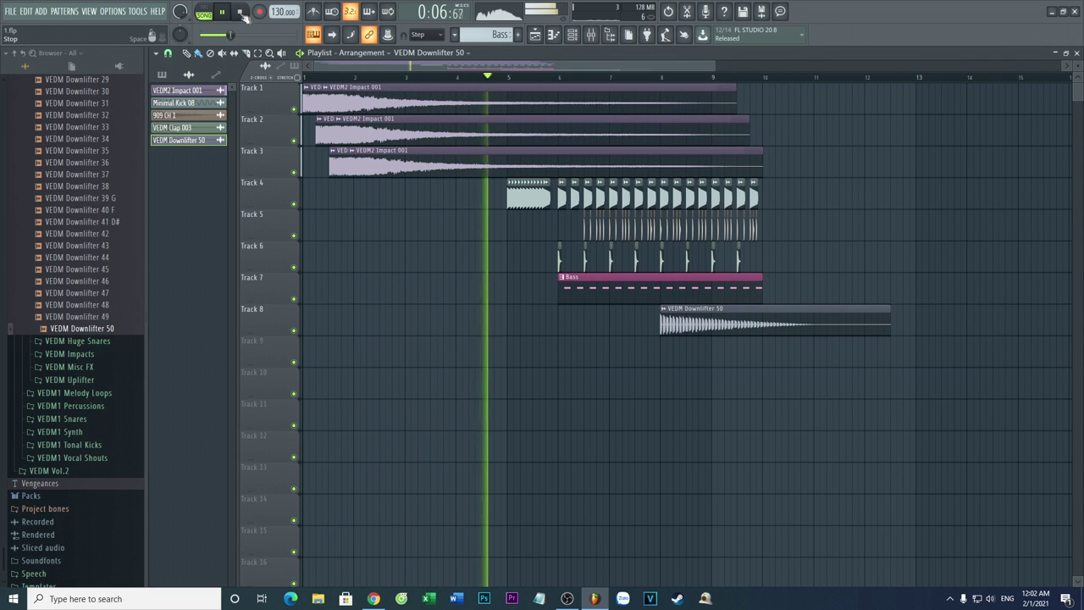
Try 160 BPM, trim the VEDM Downlifter 50 clip's end to about bar 12, and set the tempo to 150 BPM before stopping playback.
drag(278, 12, 278, 0)
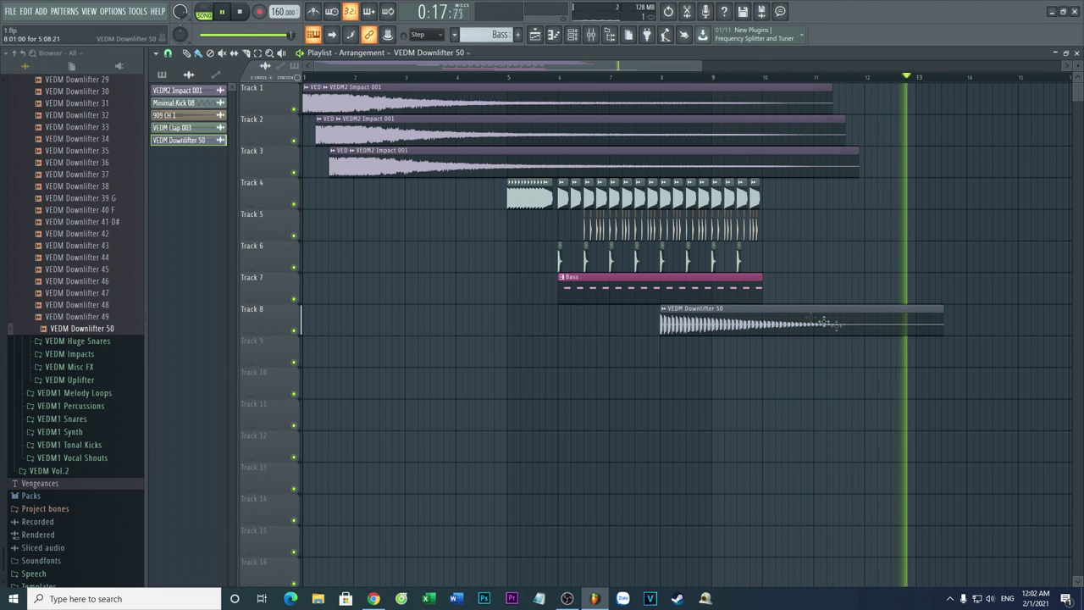
drag(941, 321, 864, 322)
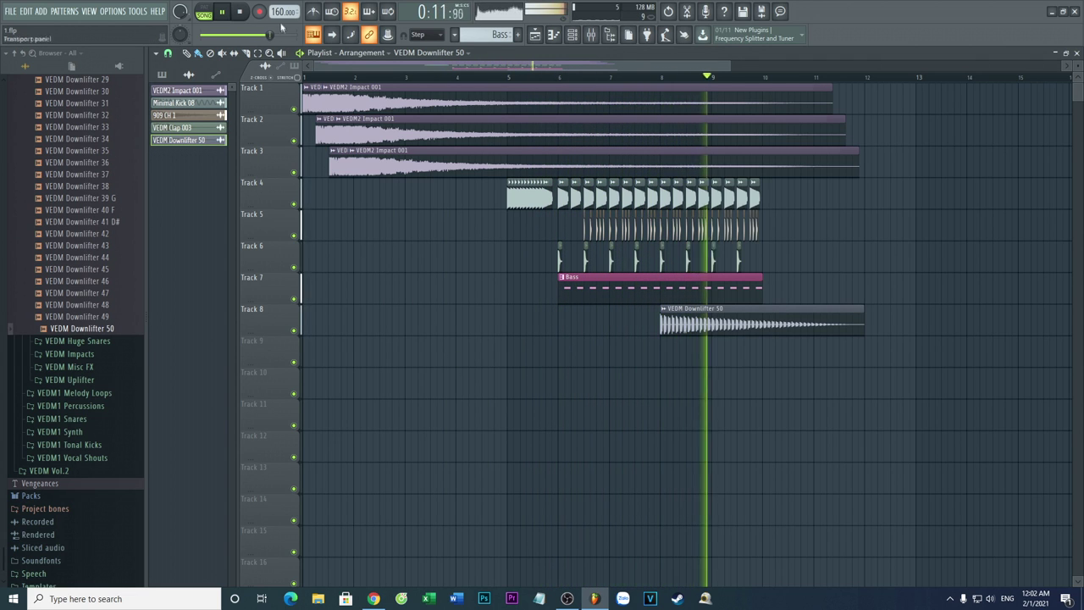
drag(284, 11, 284, 31)
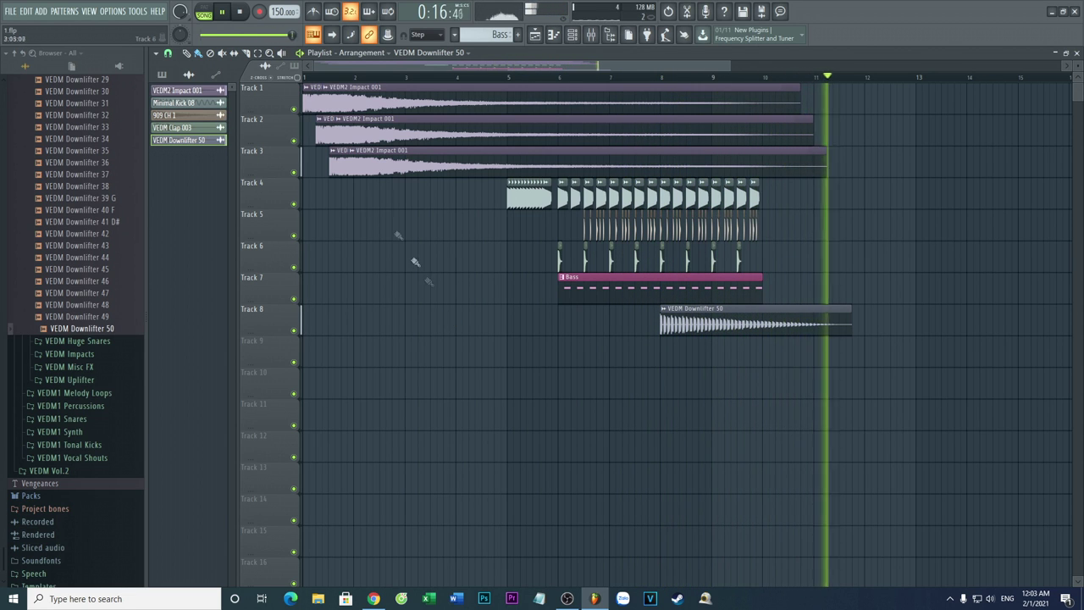
click(241, 12)
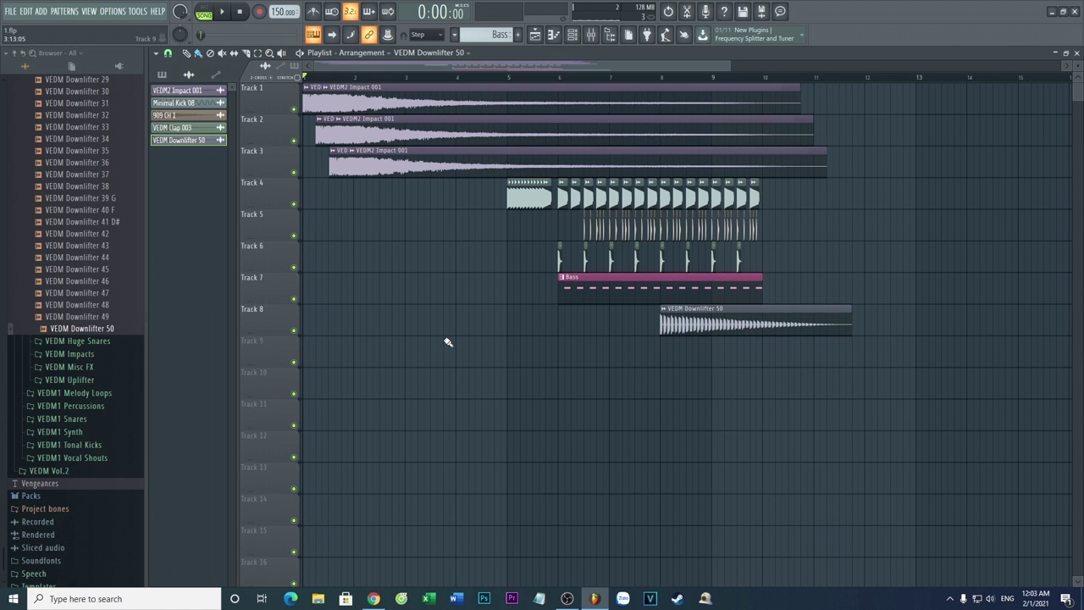
Export the song as an MP3 named intro1 in the Desktop intro folder, replacing the existing file.
click(11, 12)
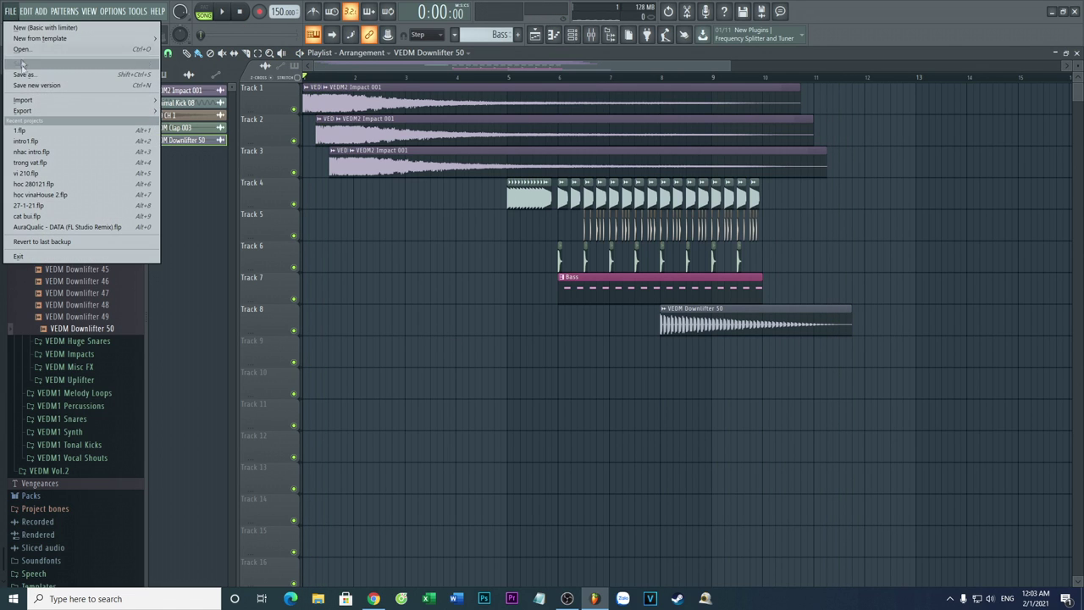
mouse_move(21, 111)
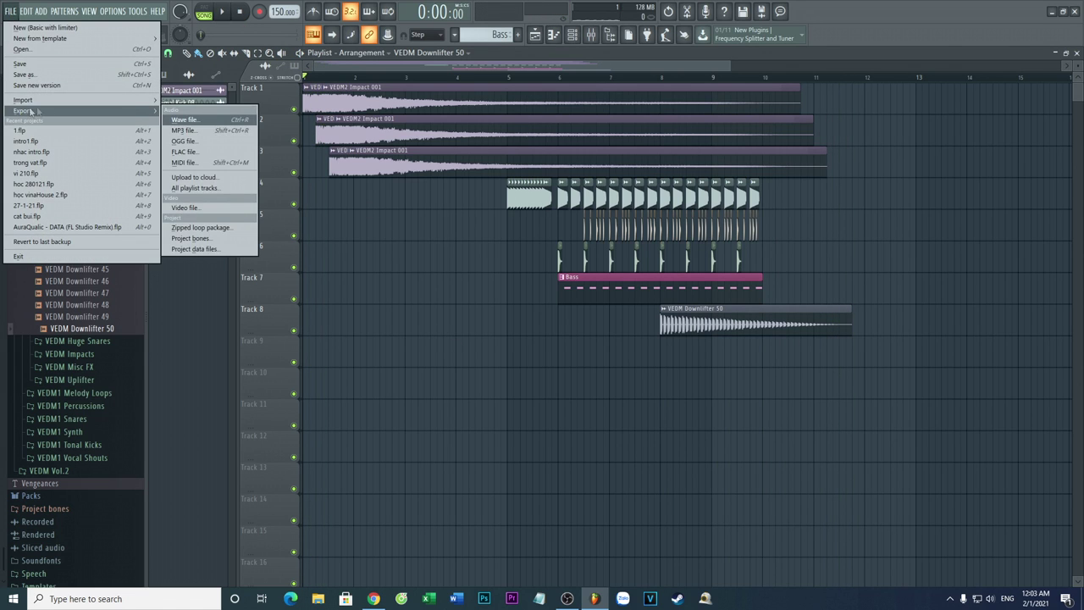
click(177, 132)
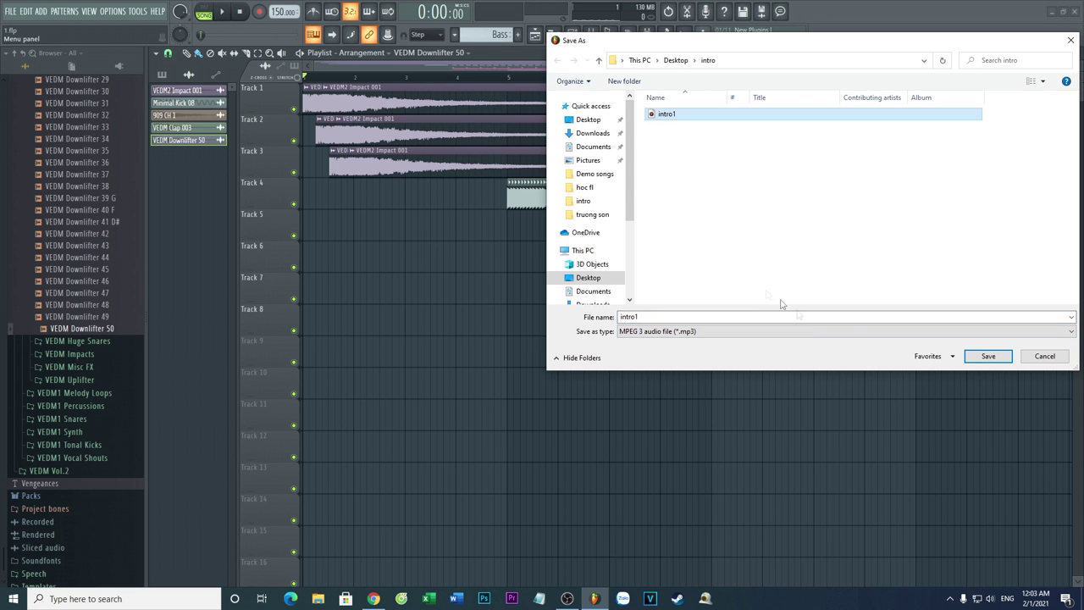
click(985, 357)
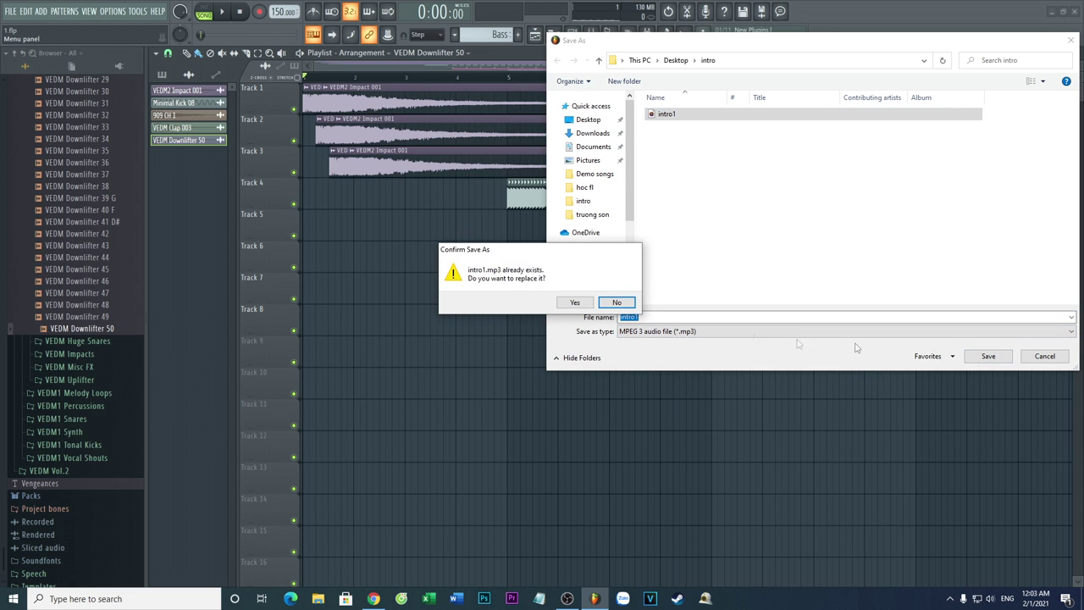
click(572, 302)
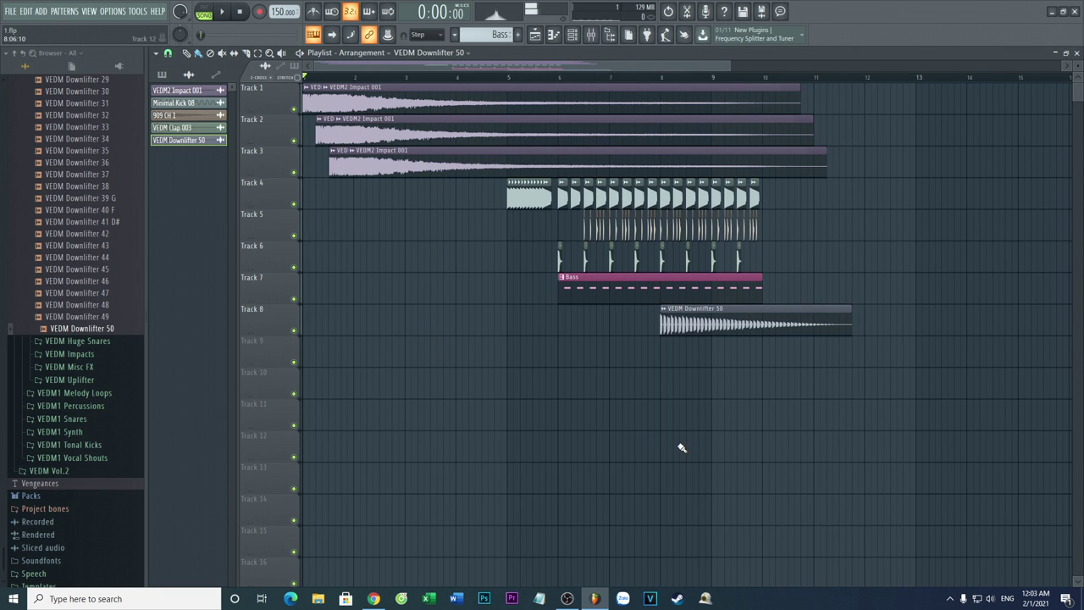
click(1055, 14)
double_click(485, 35)
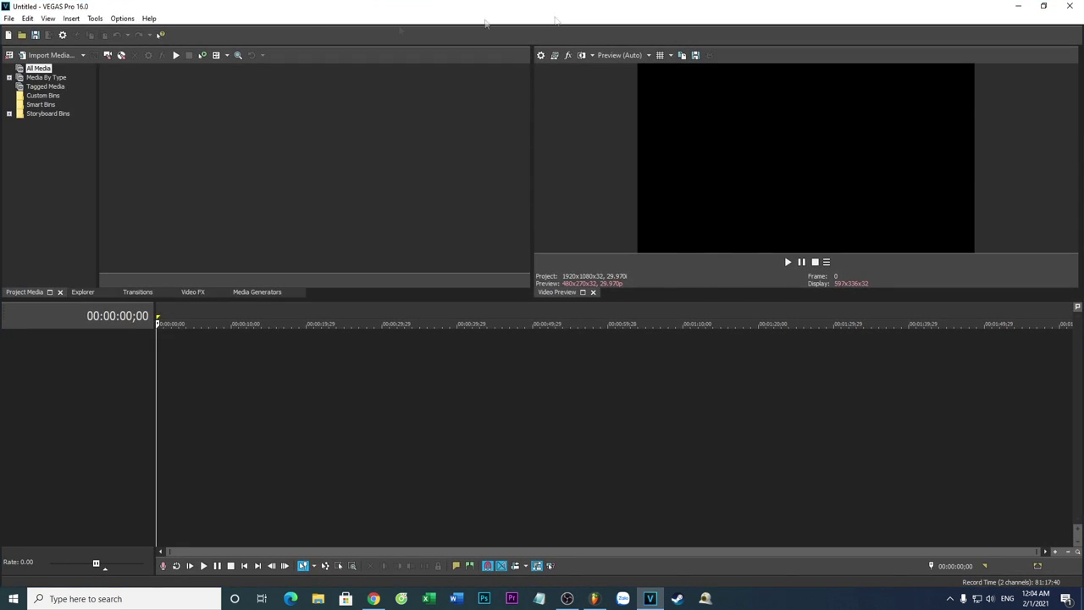
click(34, 56)
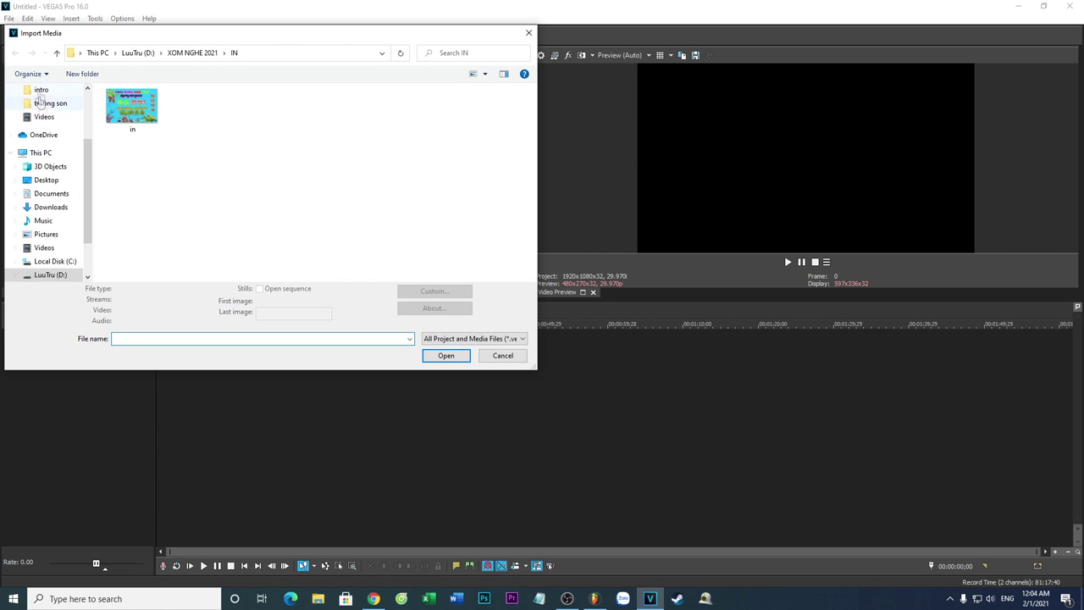
click(44, 247)
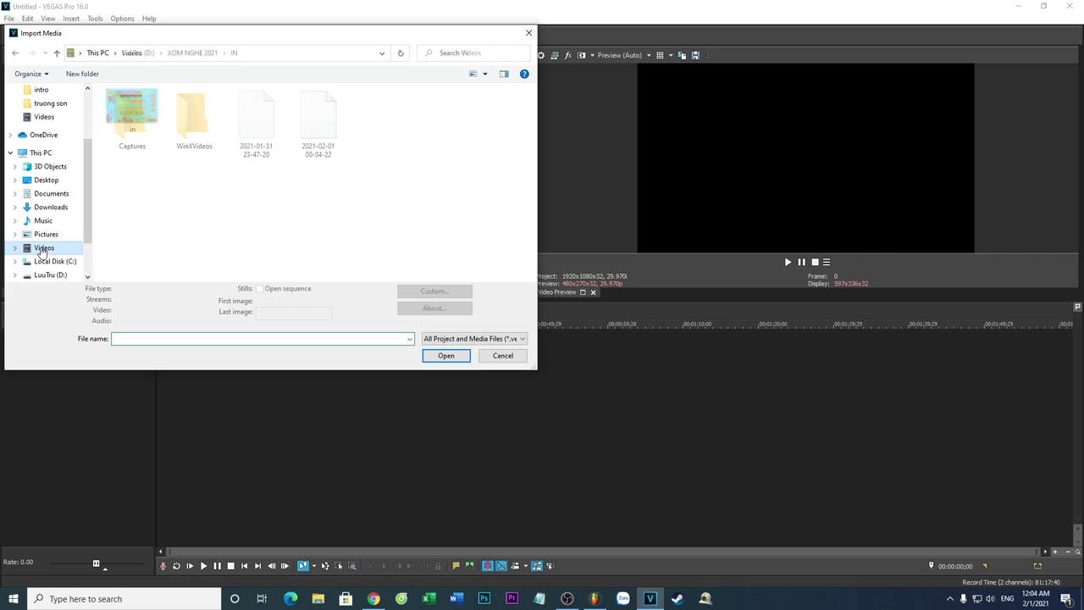
click(259, 128)
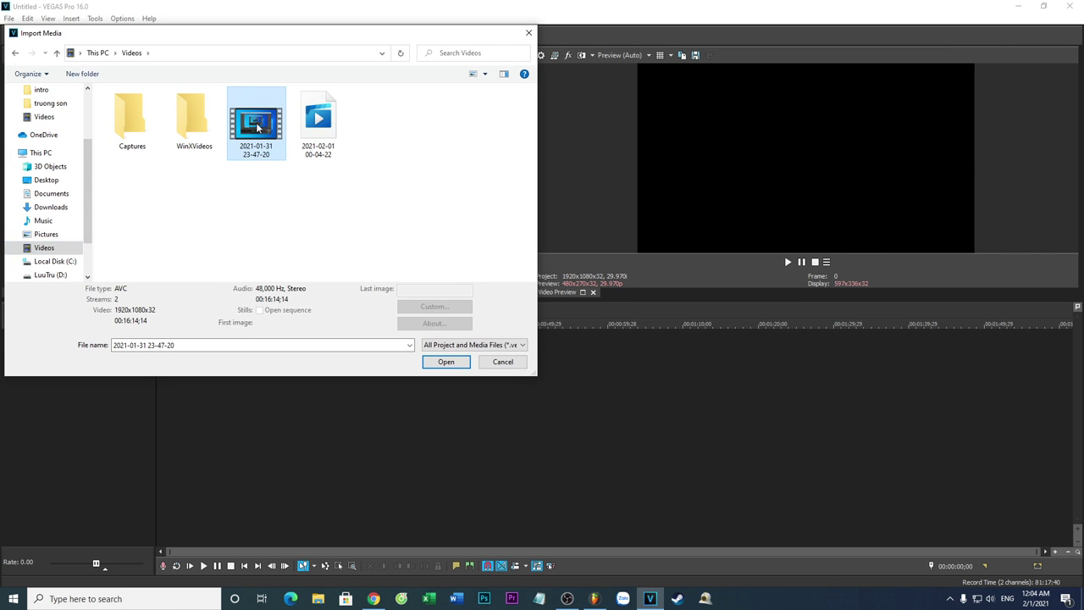
double_click(257, 127)
click(215, 314)
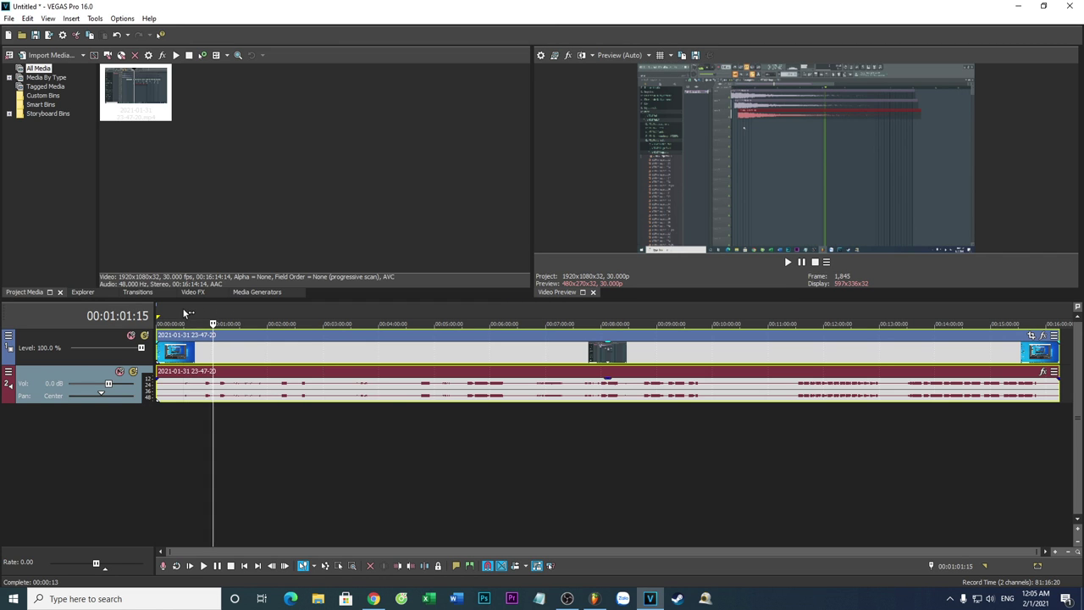
click(185, 313)
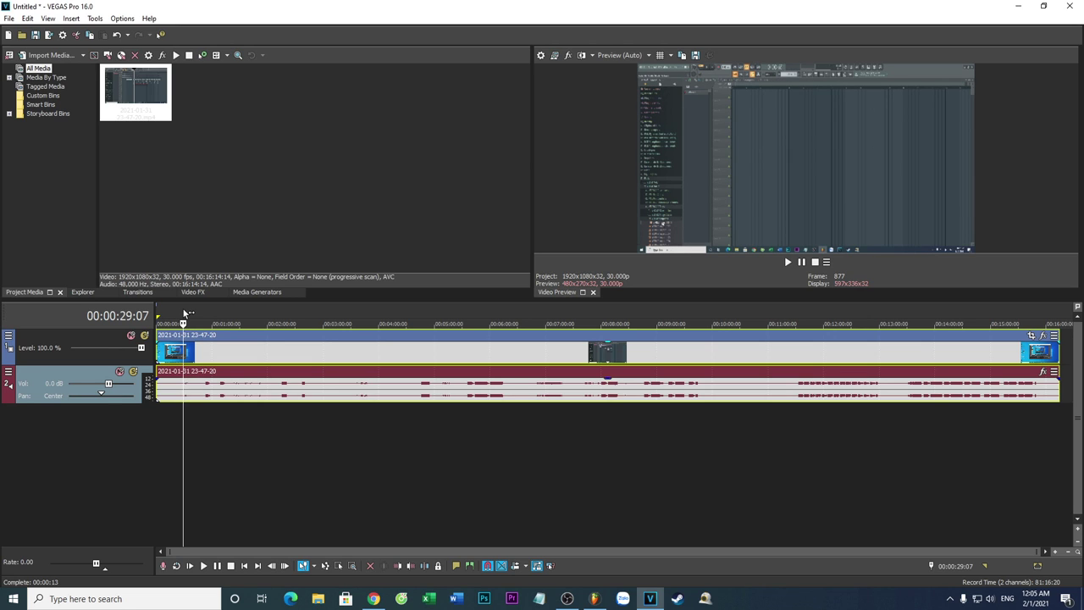
click(171, 308)
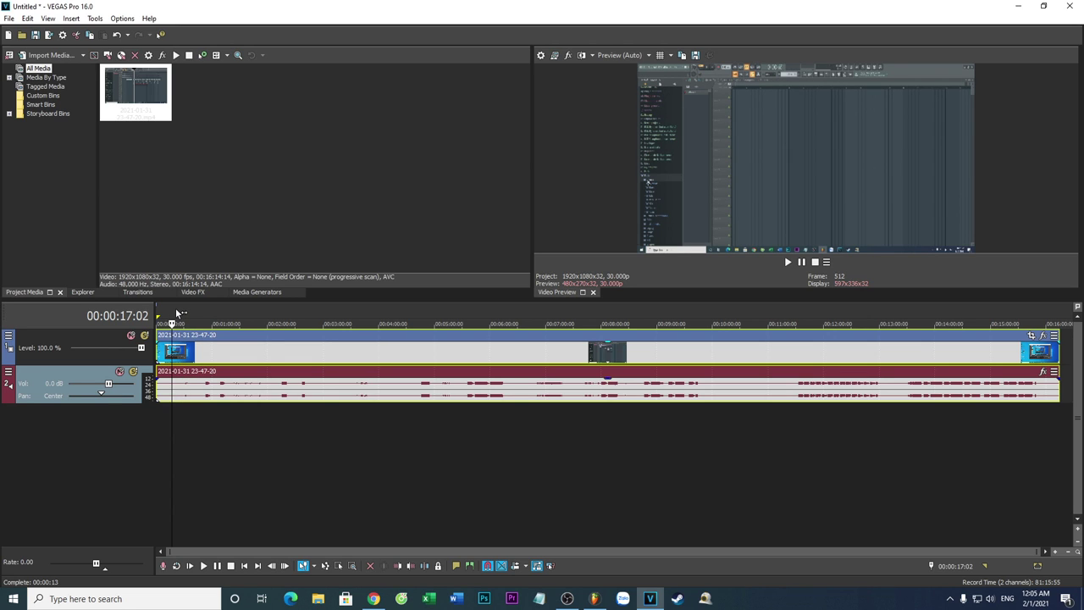
scroll(218, 411, up, 4)
click(223, 311)
click(164, 312)
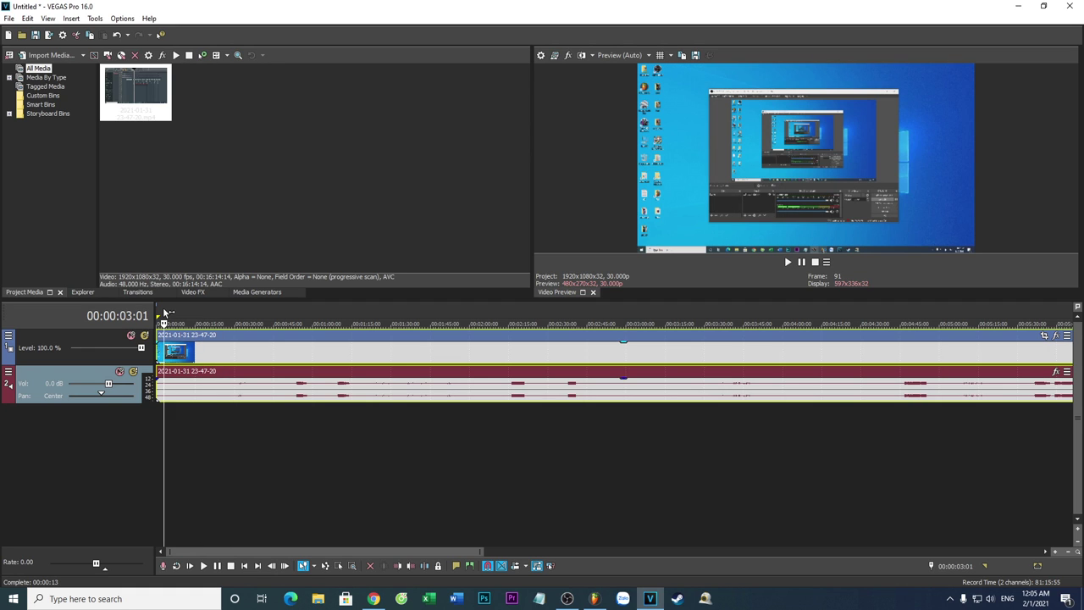
click(170, 307)
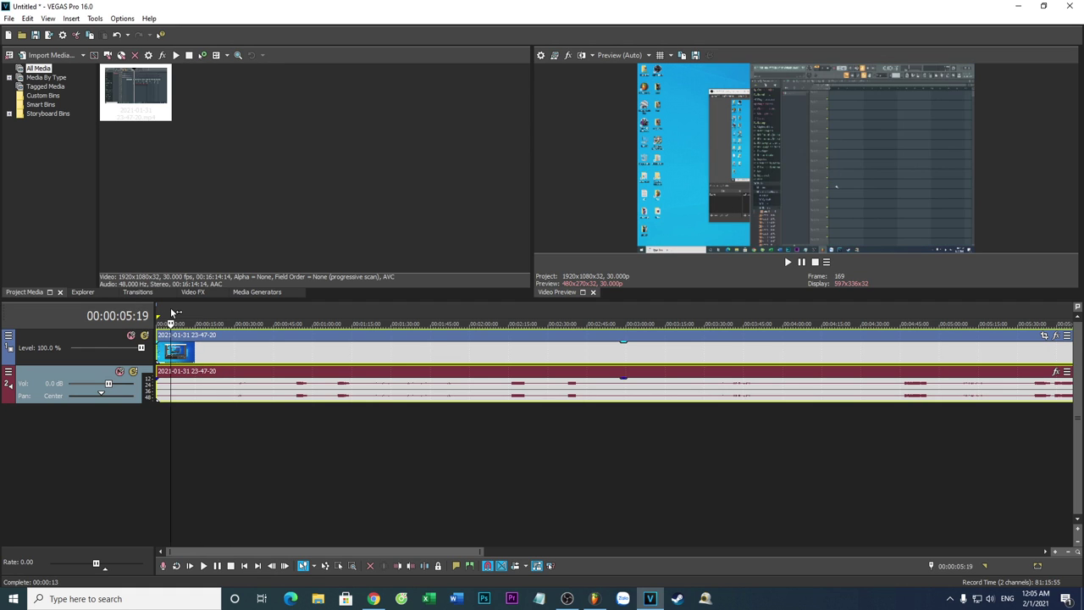
click(177, 307)
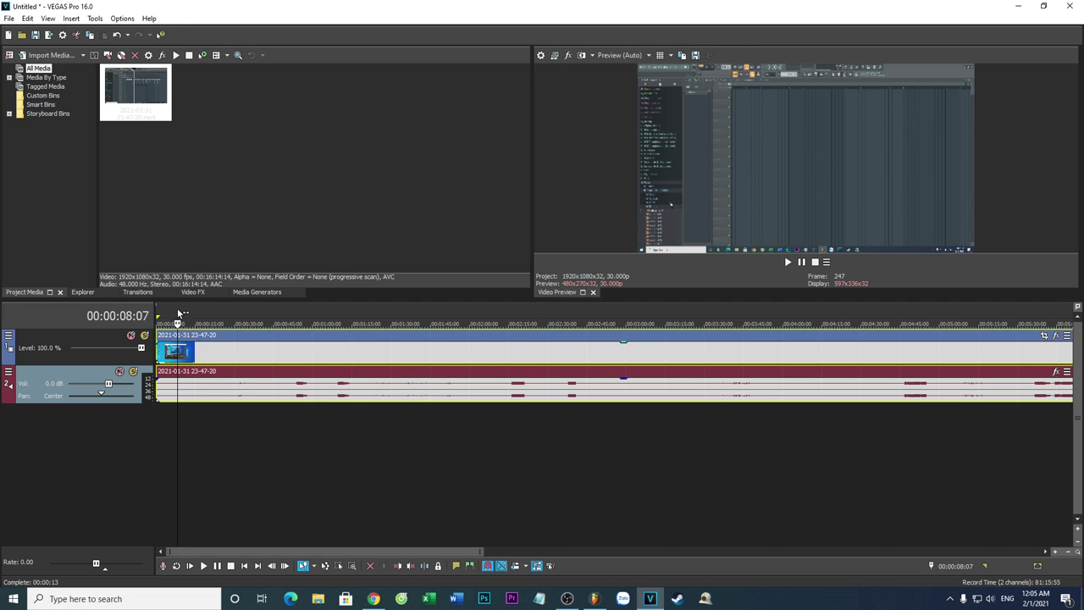
key(s)
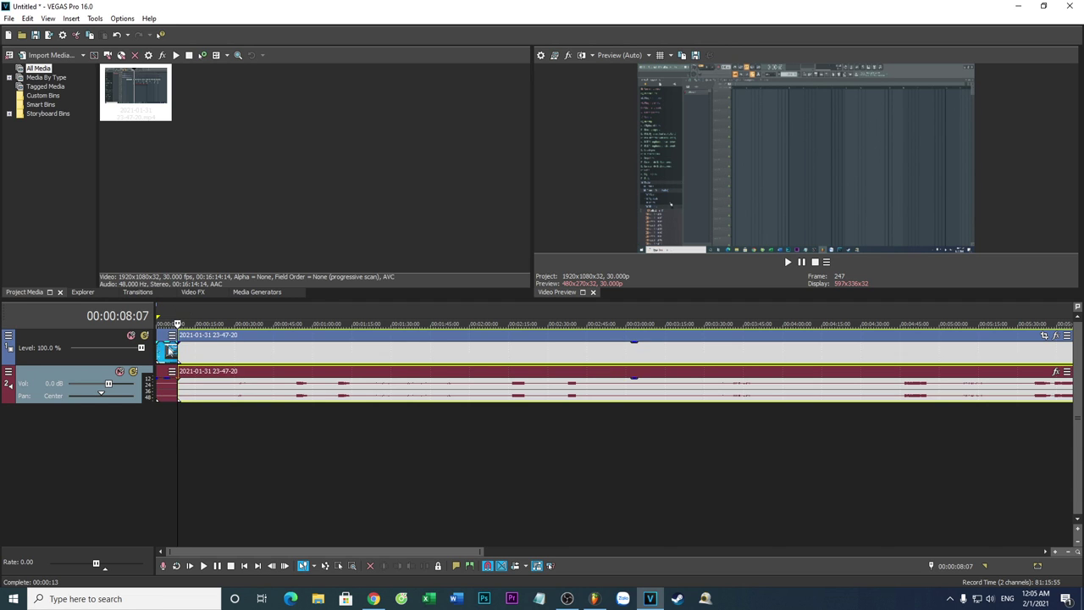
Delete the clip section before 00:00:08;07 and move the remaining screen recording to the start of the timeline.
click(167, 349)
right_click(167, 351)
click(188, 296)
drag(290, 341, 271, 341)
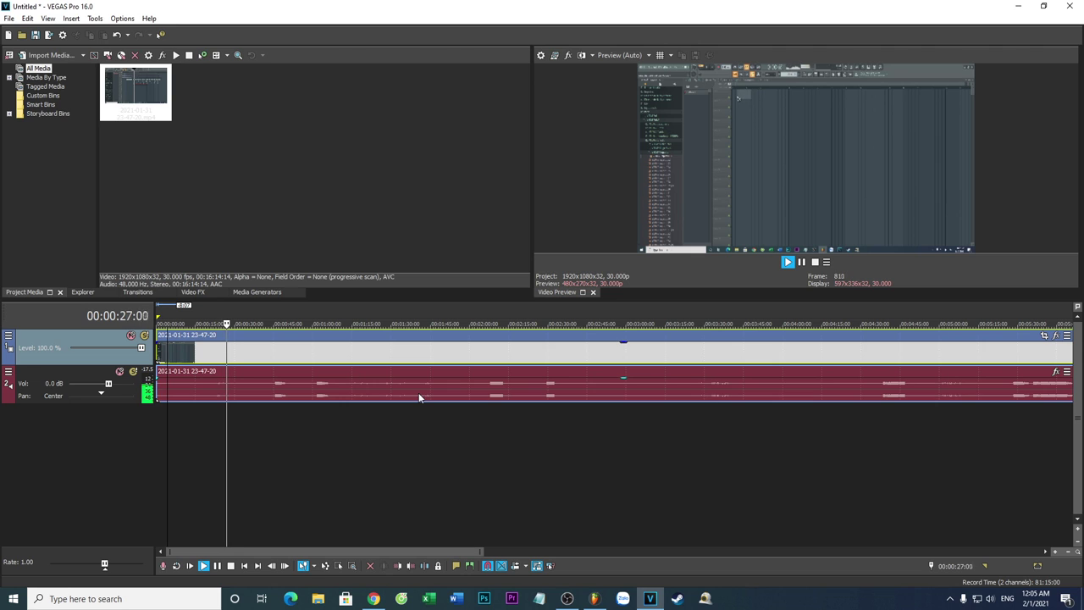
right_click(150, 93)
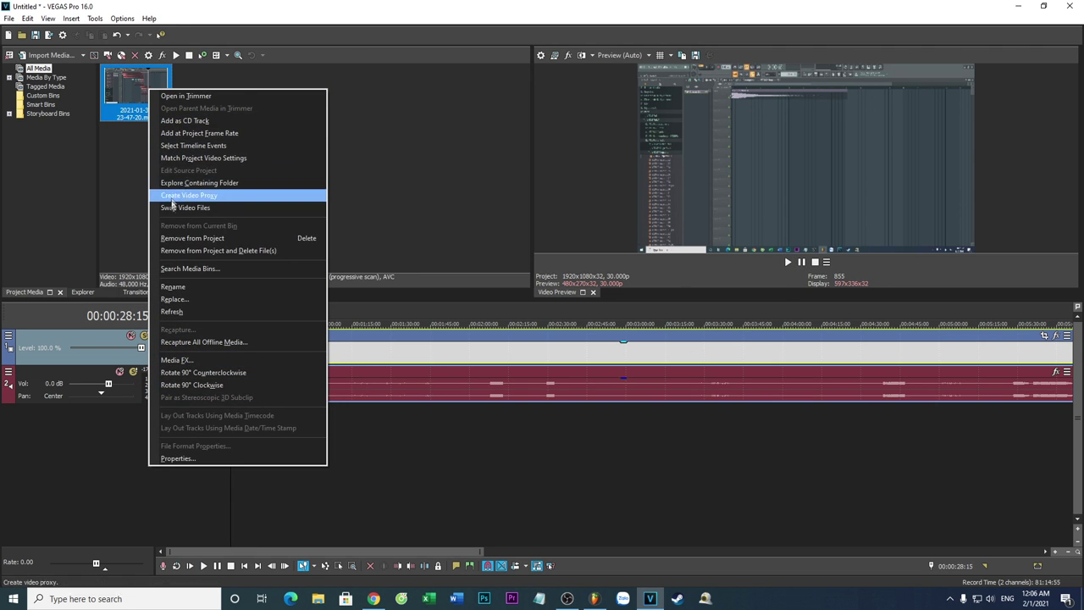
click(169, 239)
click(621, 244)
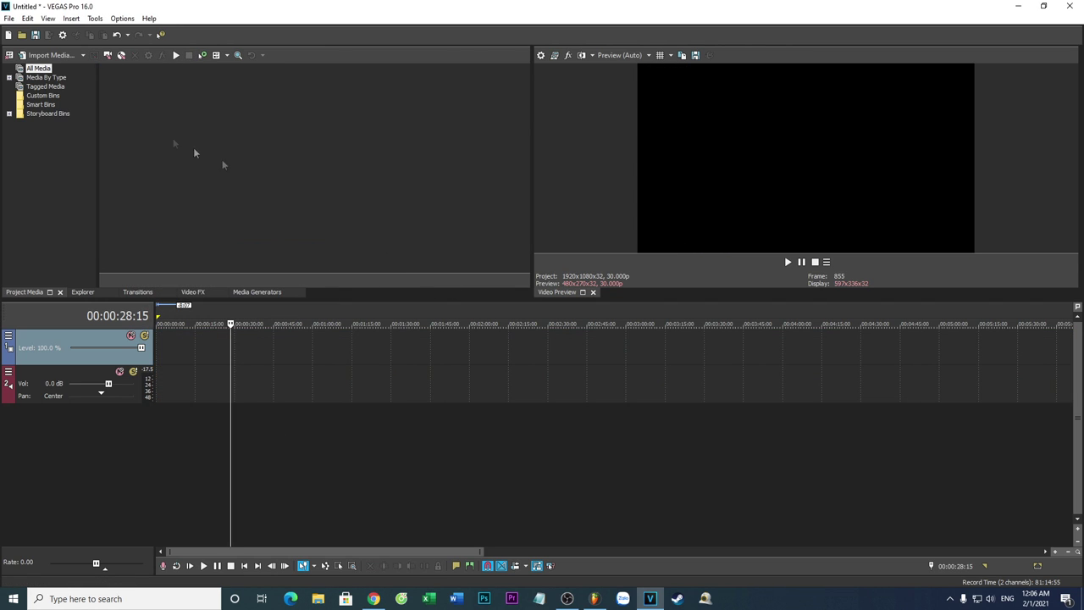
Import intro1 from the Desktop intro folder and place it at the start of the audio track.
click(49, 56)
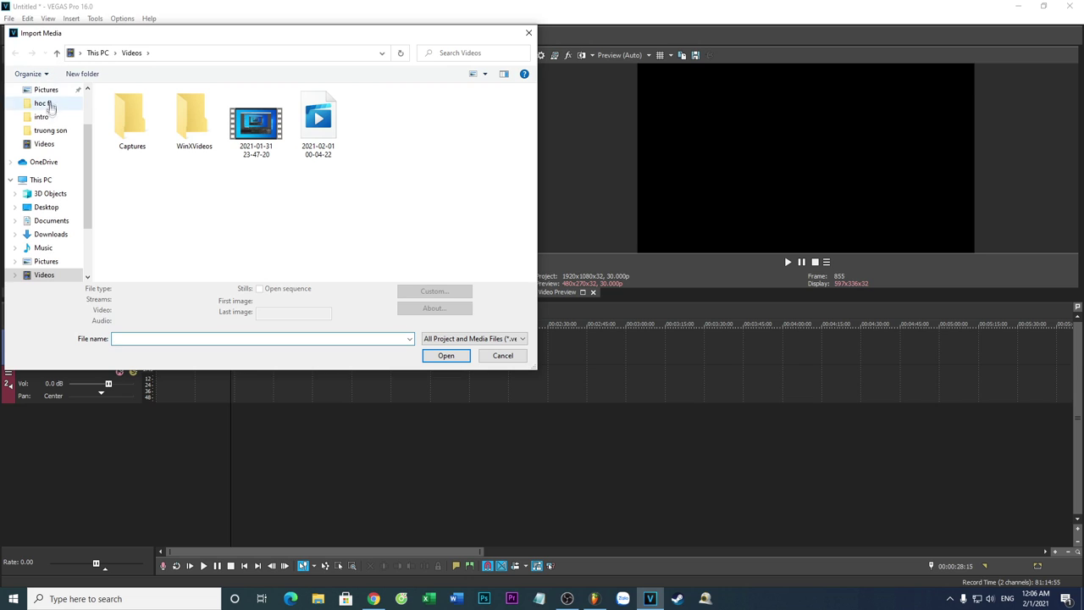
click(45, 208)
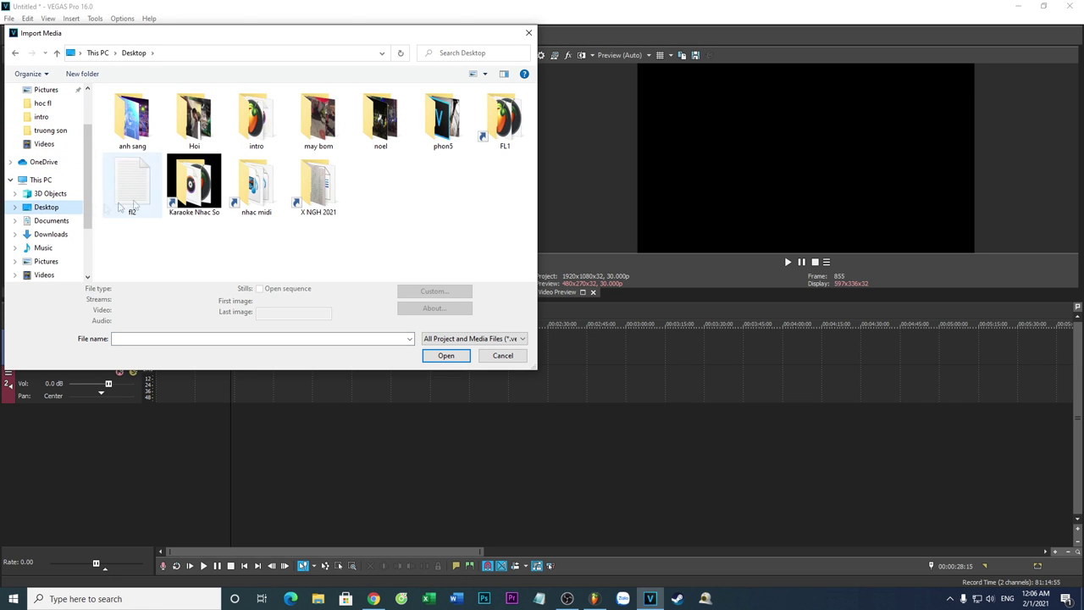
double_click(258, 127)
click(127, 108)
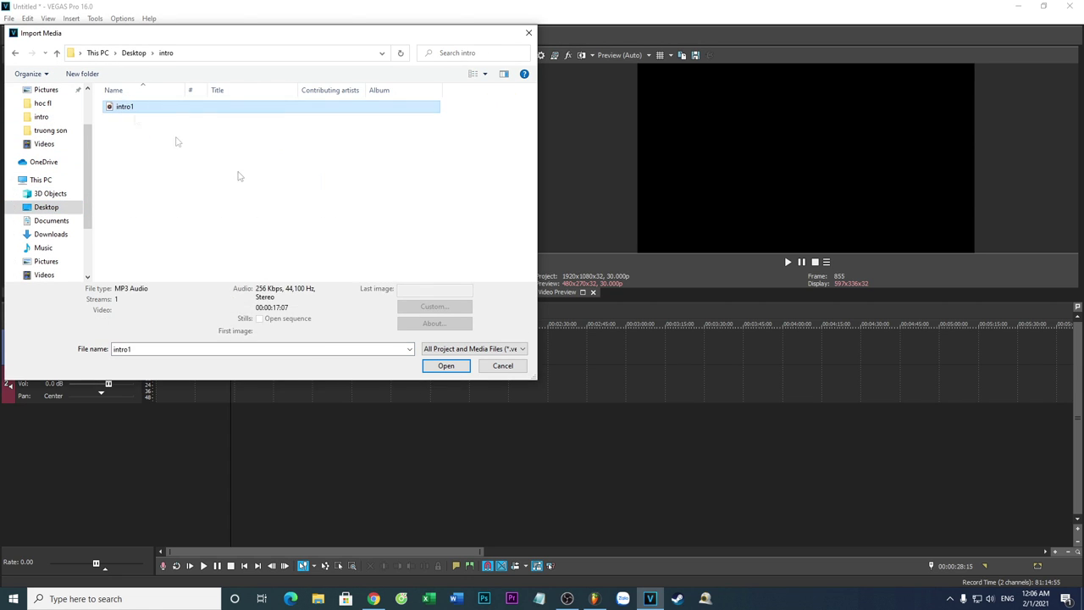
click(449, 370)
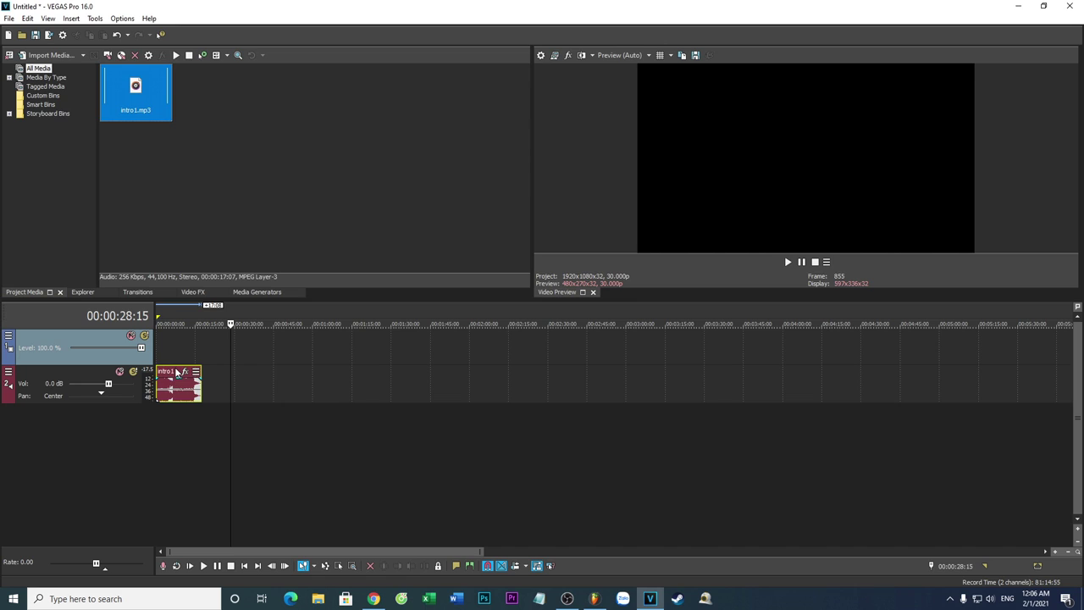
click(202, 315)
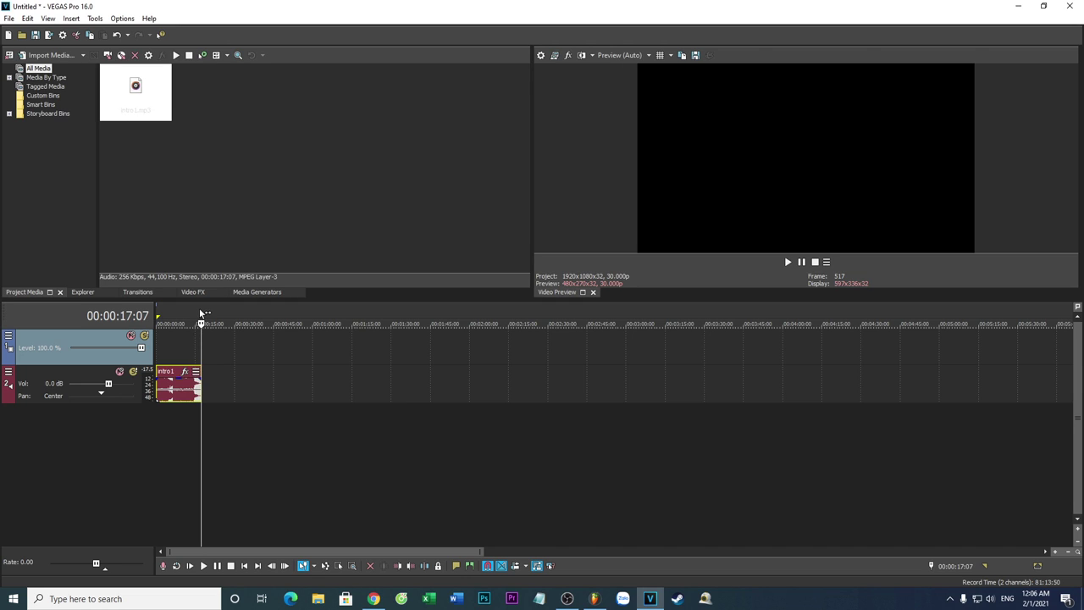
Import Video intro miễn phí tải về2 from the BoNam folder on drive D and place it on the timeline after the intro1 audio.
click(50, 55)
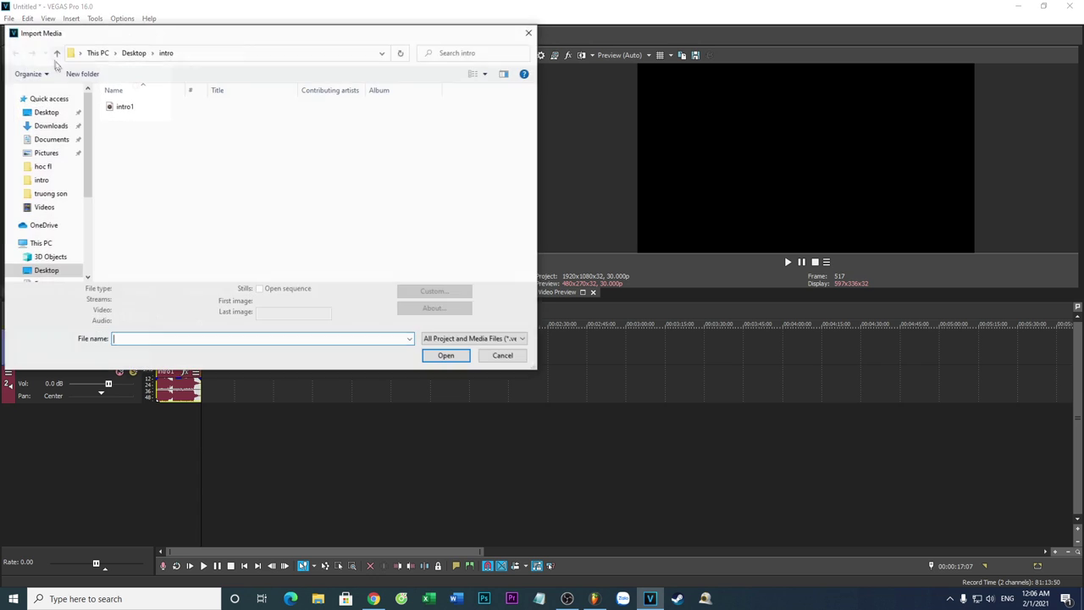
click(134, 53)
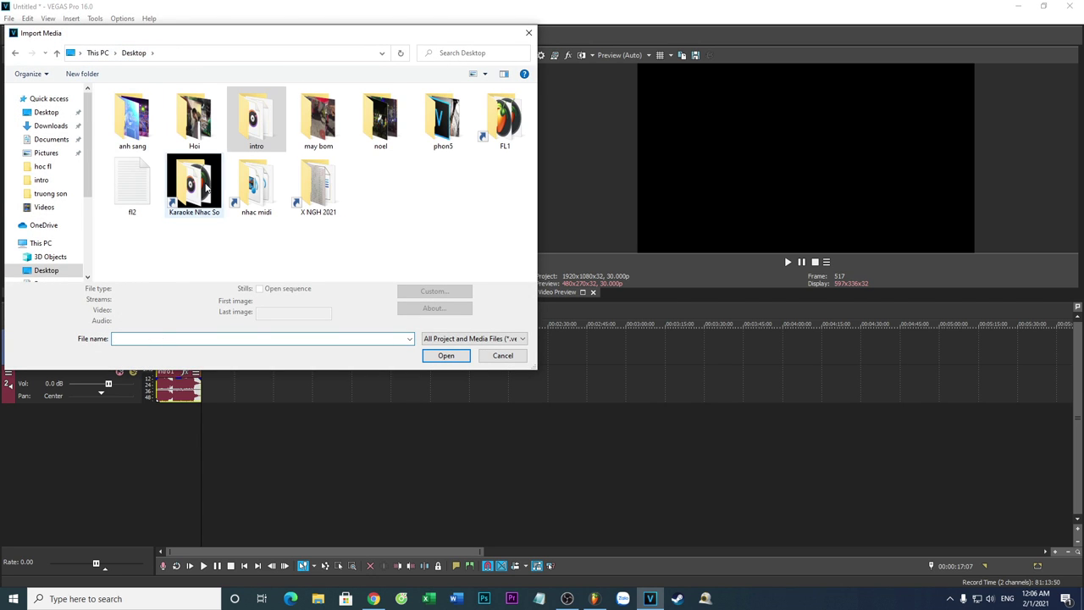
double_click(205, 188)
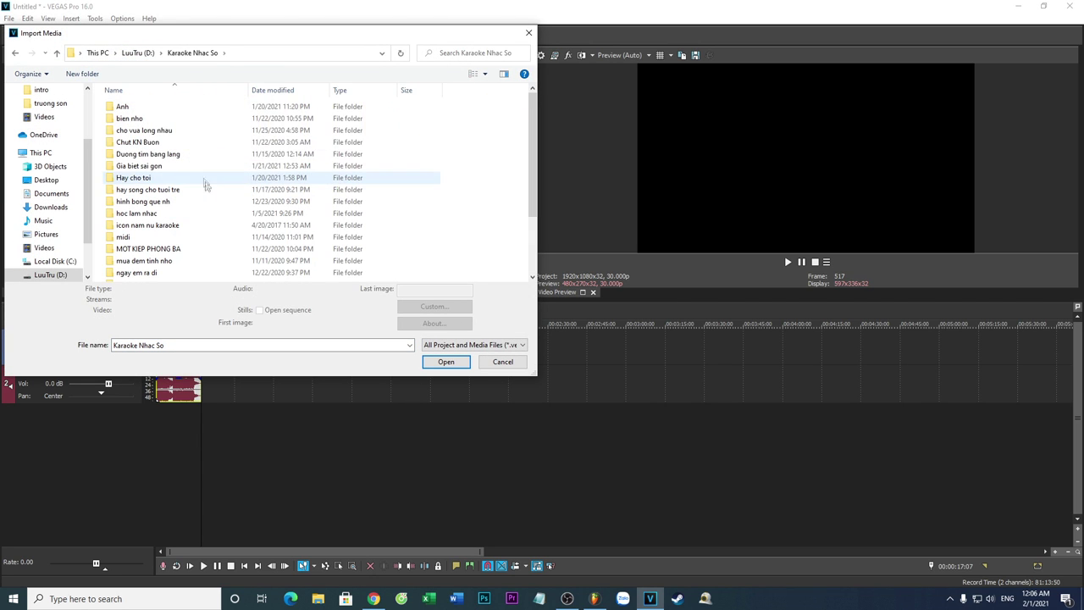
click(135, 56)
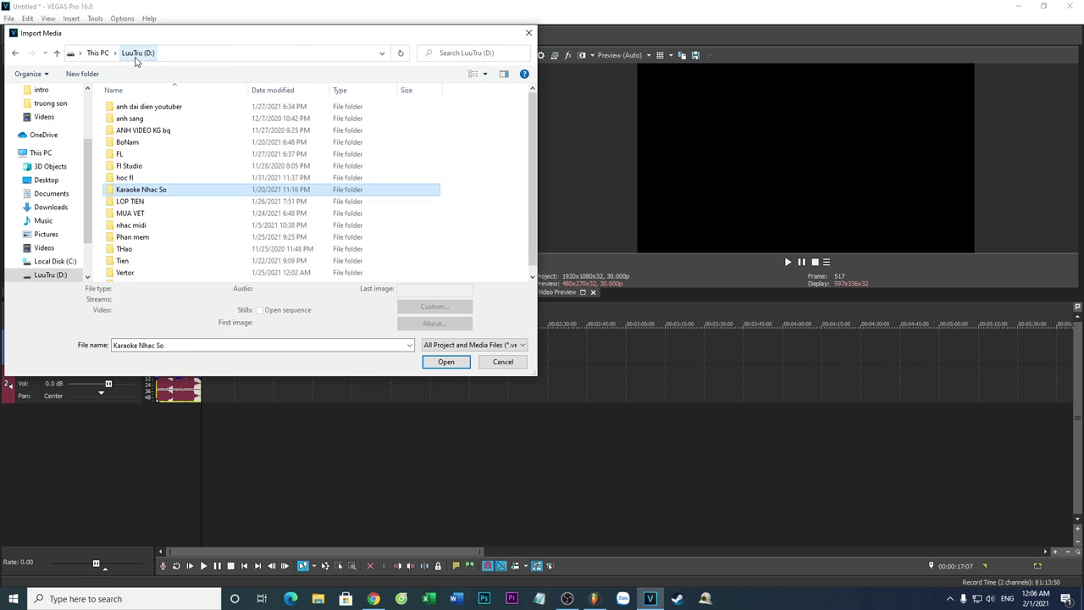
double_click(126, 142)
click(380, 128)
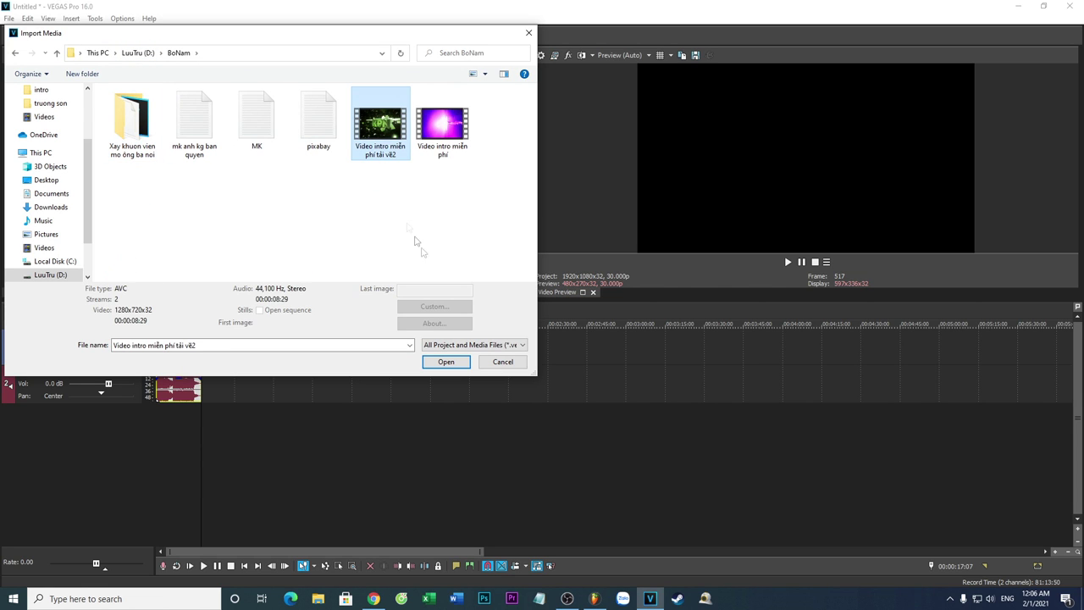
click(445, 362)
drag(207, 89, 252, 358)
Ungroup the intro video, delete its own audio, and move its video to the timeline start above the intro1 audio.
click(247, 372)
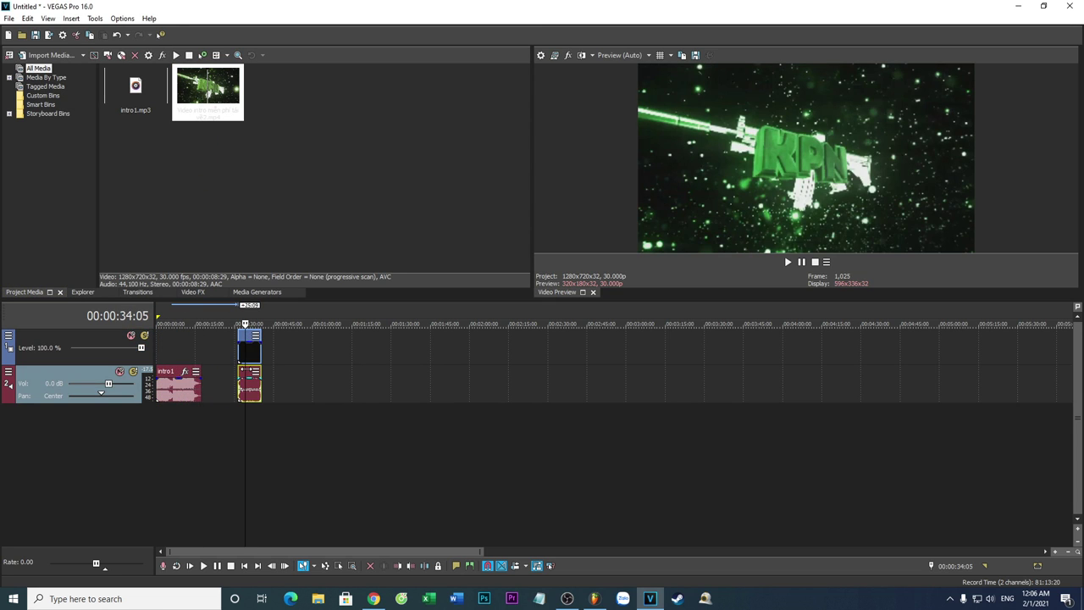
right_click(239, 360)
click(279, 283)
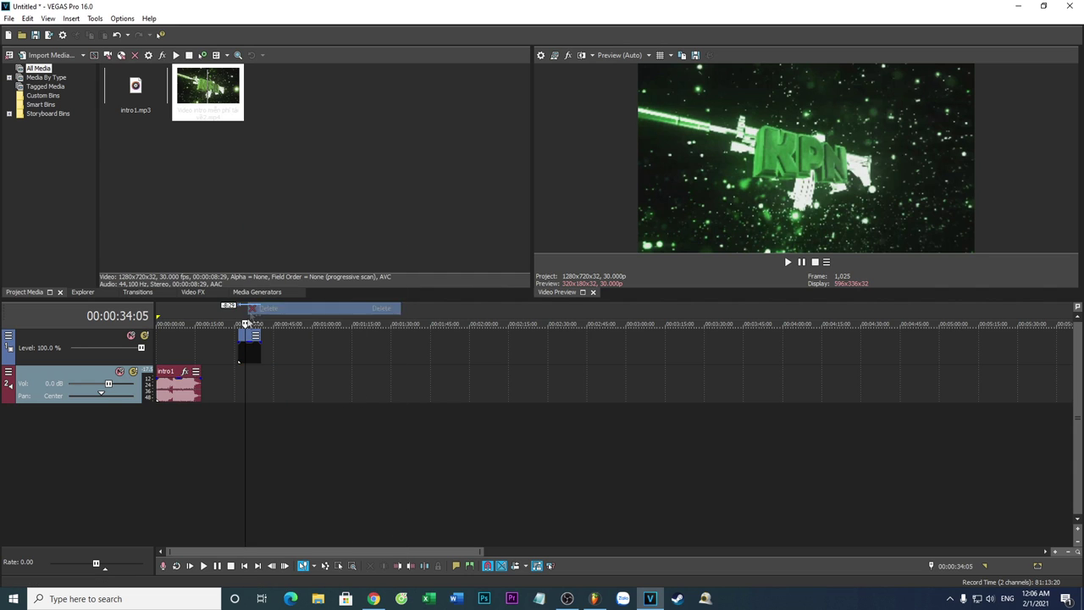
drag(246, 347, 166, 347)
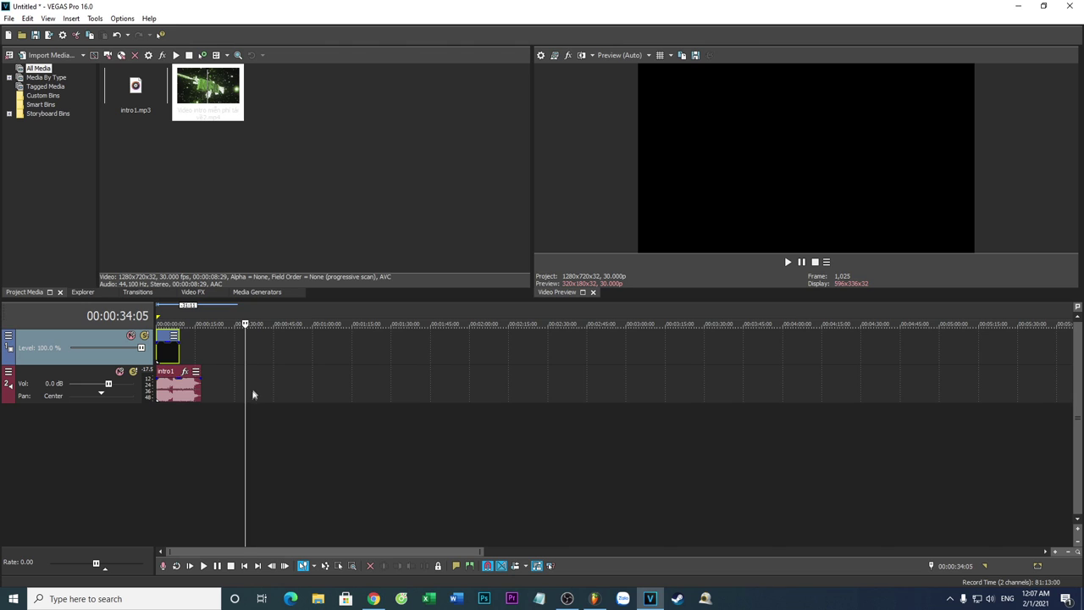
Play and scrub the intro video against the intro1 music from the start to check how they line up.
scroll(257, 467, up, 6)
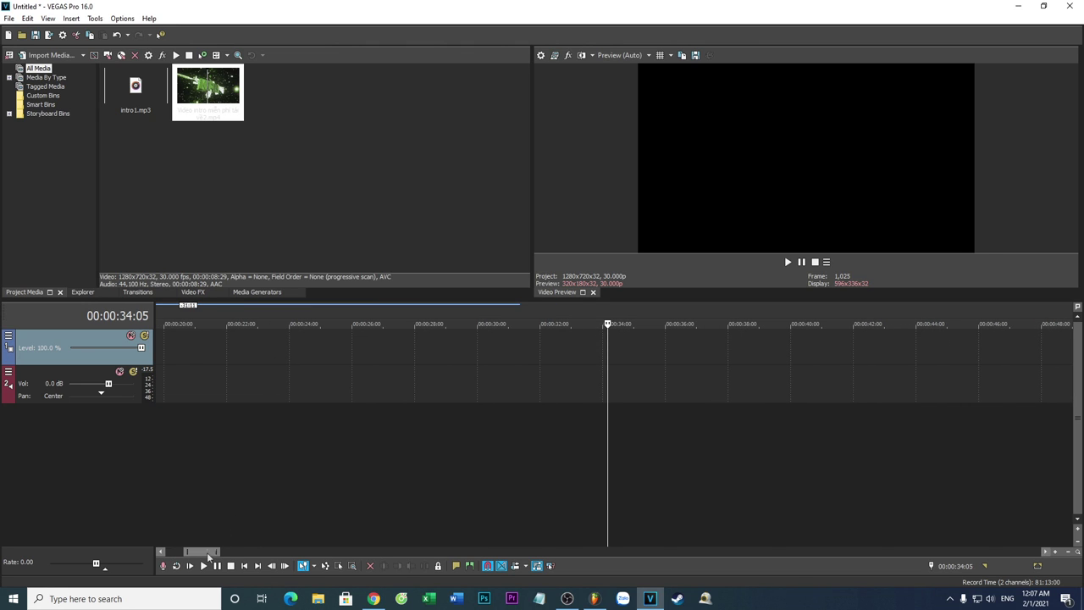
drag(206, 552, 157, 553)
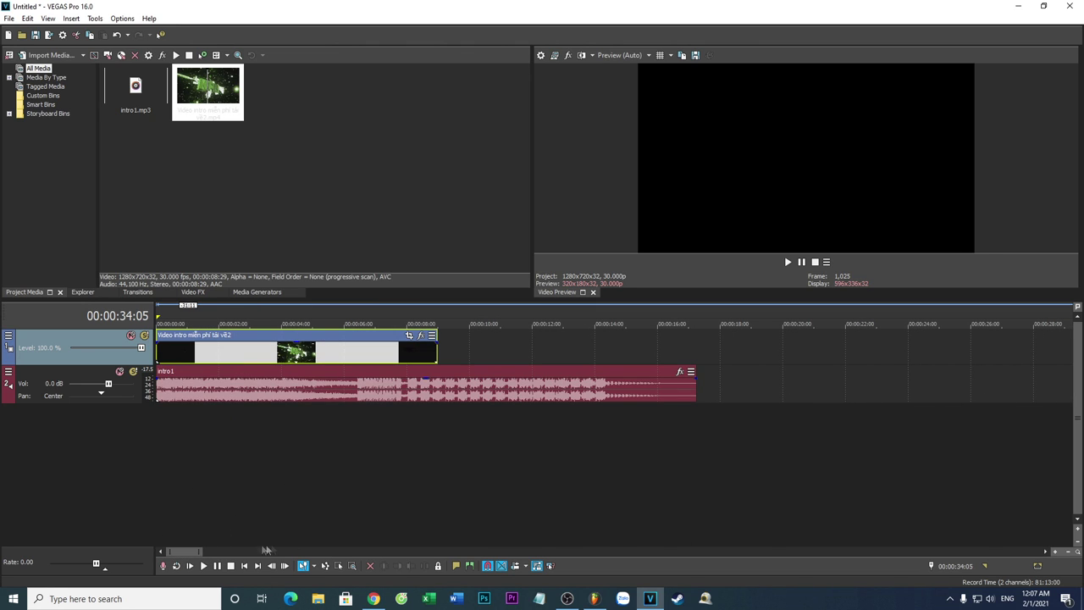
click(243, 566)
click(205, 566)
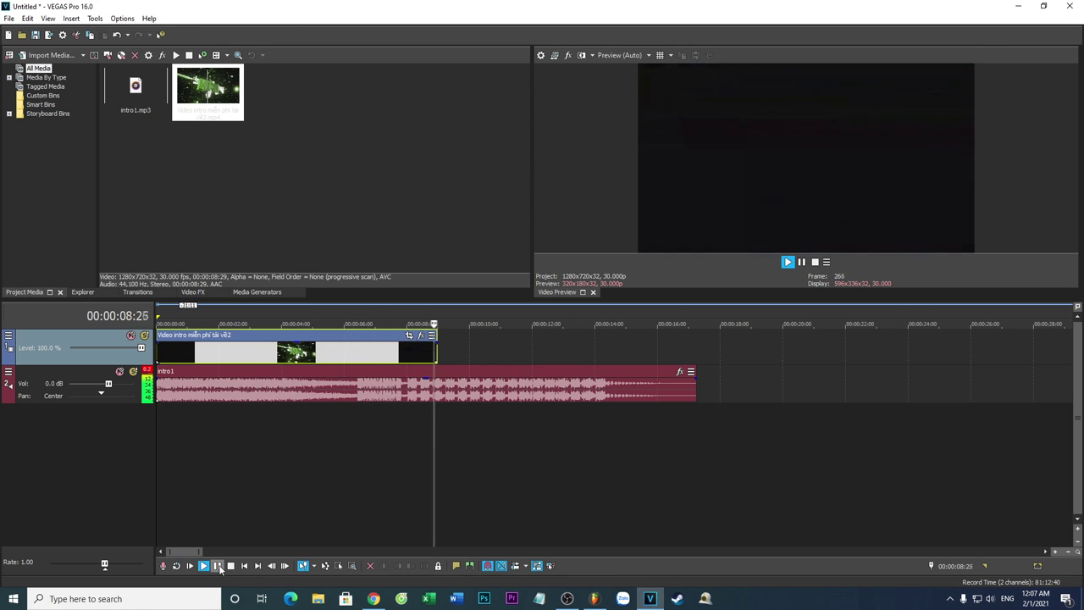
click(216, 566)
click(279, 322)
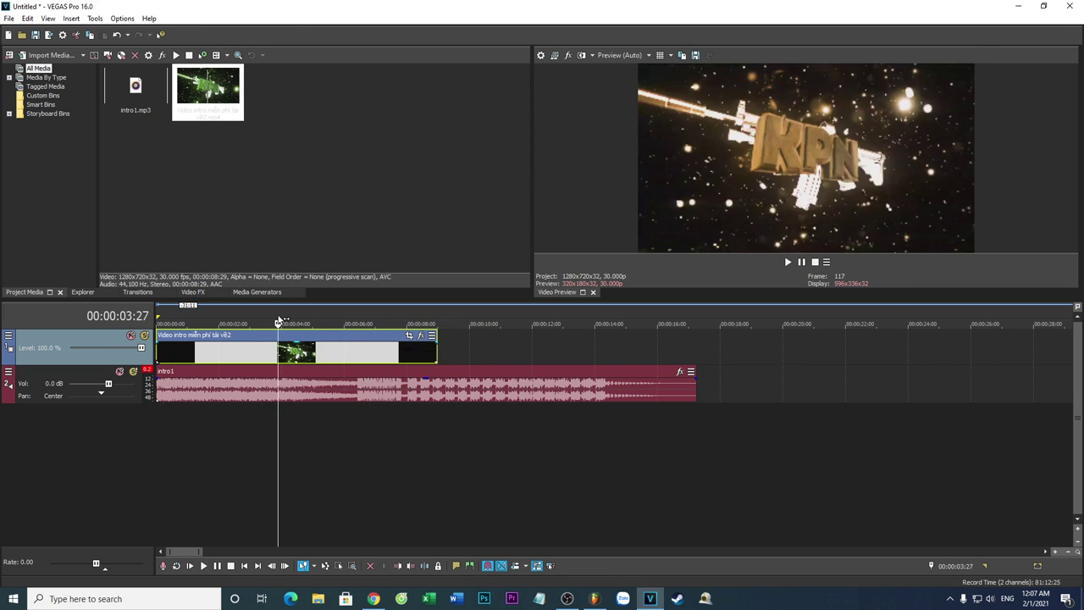
click(229, 316)
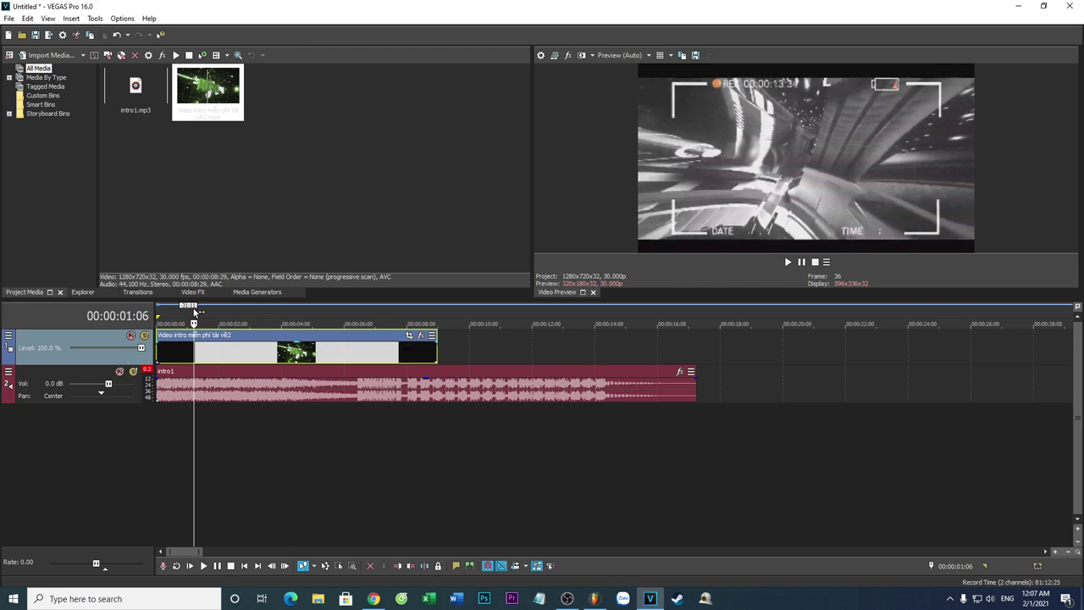
drag(225, 315, 263, 318)
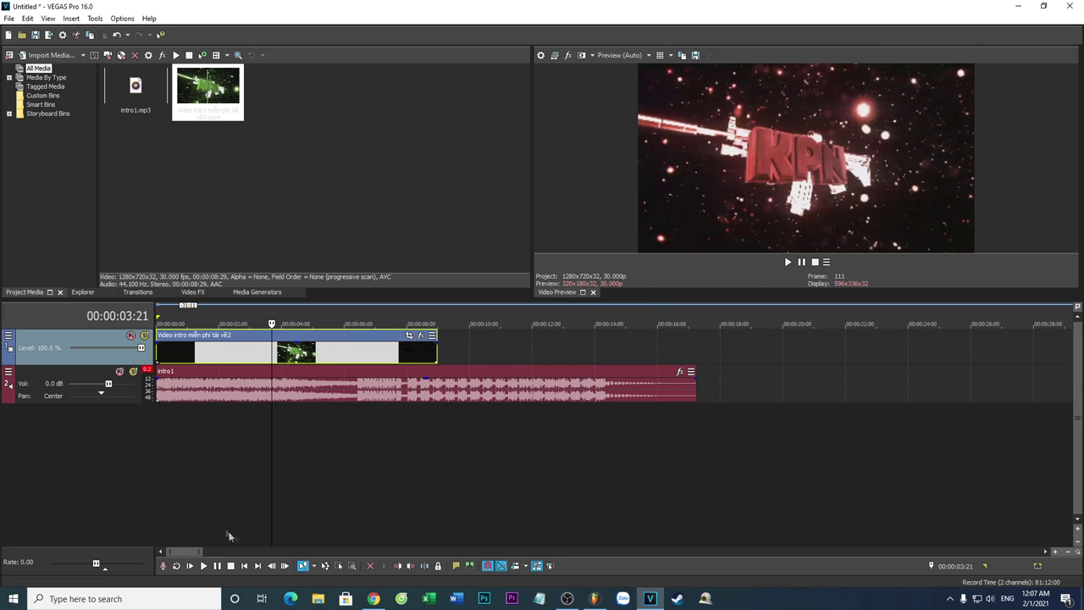
click(245, 566)
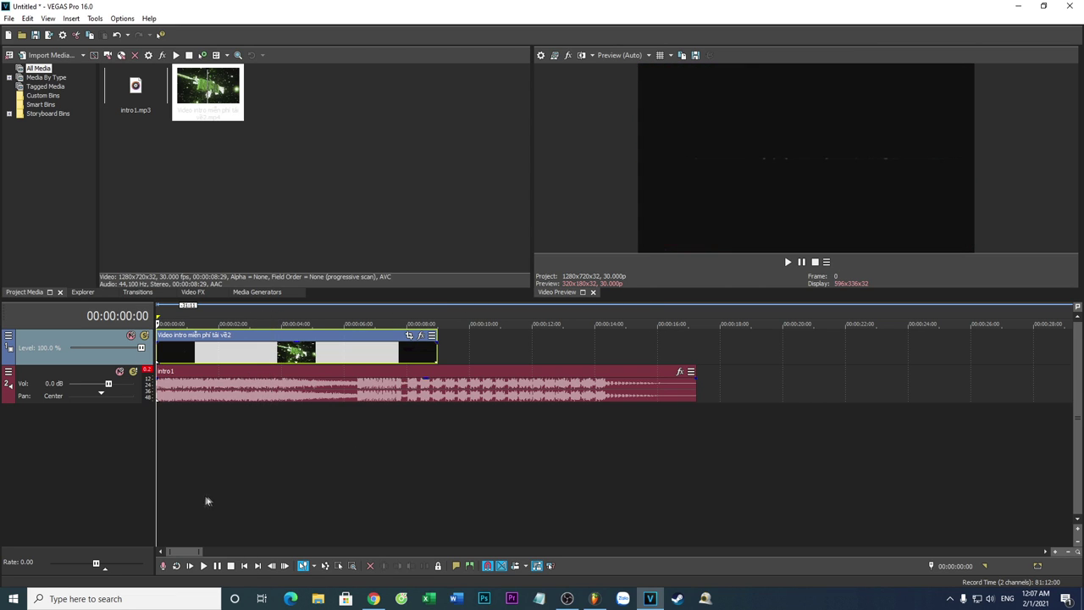
click(203, 566)
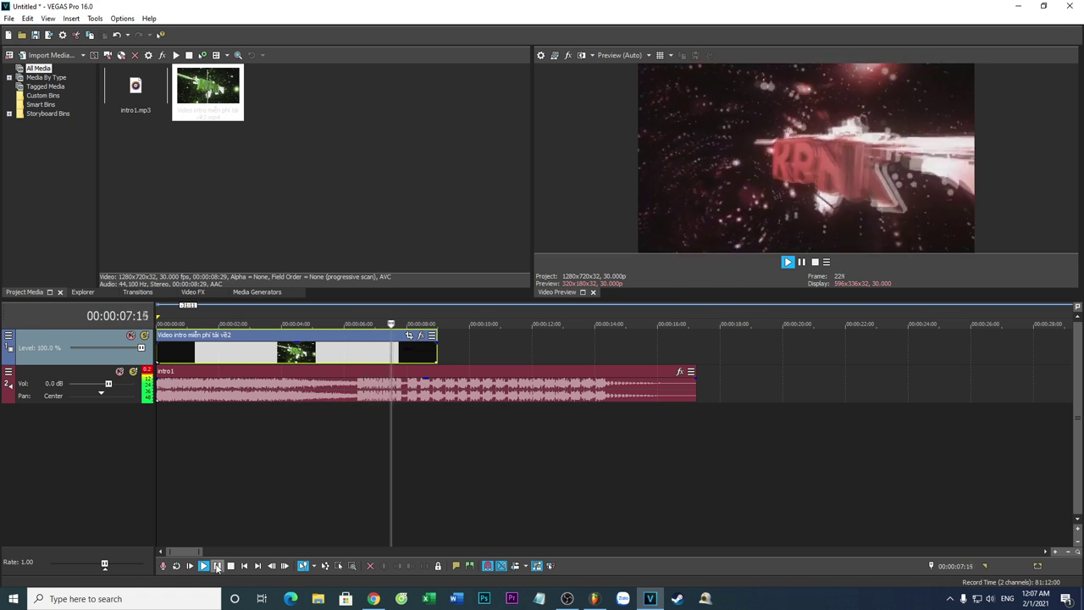
click(217, 566)
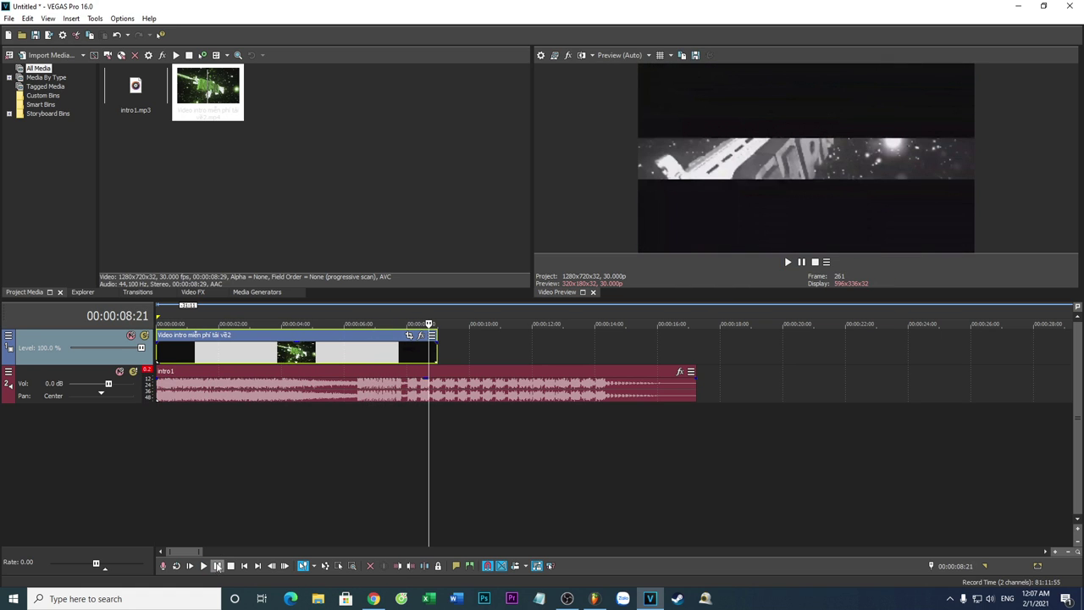
Split the intro video at 00:00:03:19, where the red KPN logo is shown.
click(273, 319)
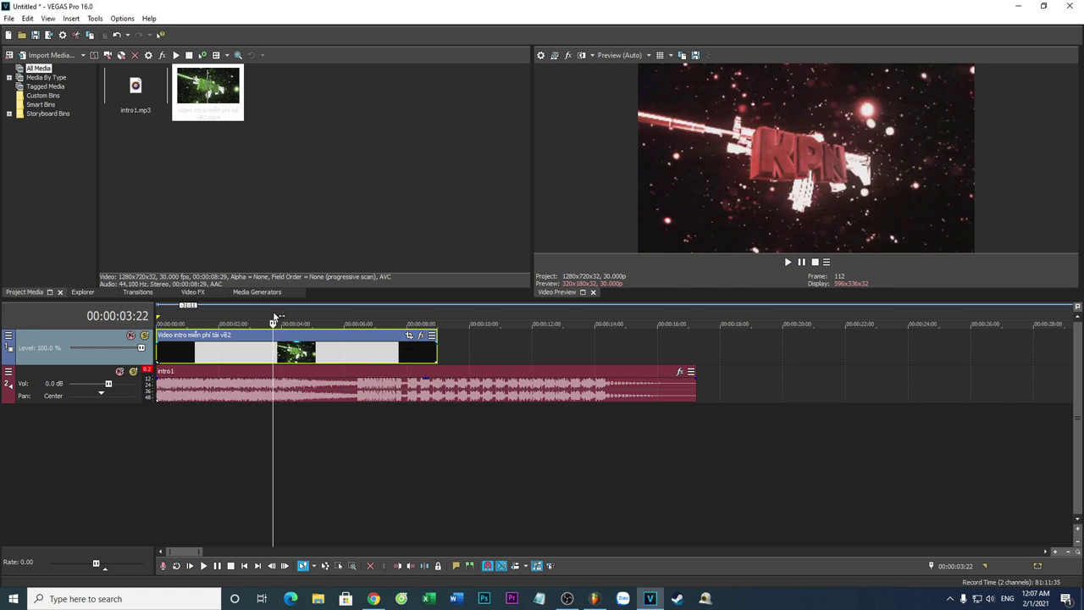
click(271, 319)
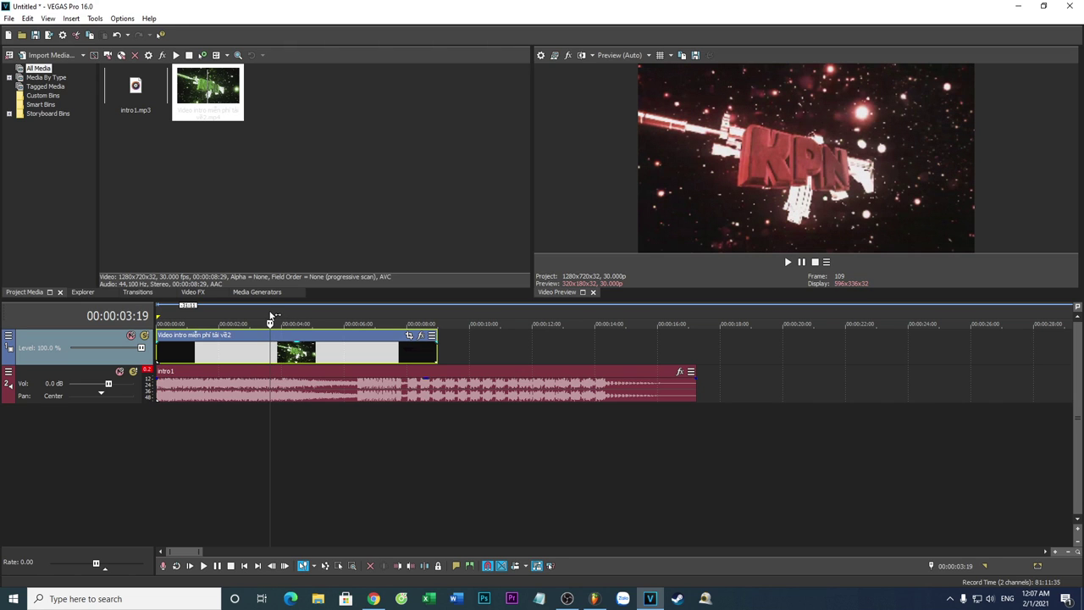
key(s)
Split the intro video again at 00:00:08:09 and delete the short piece after the cut.
click(396, 318)
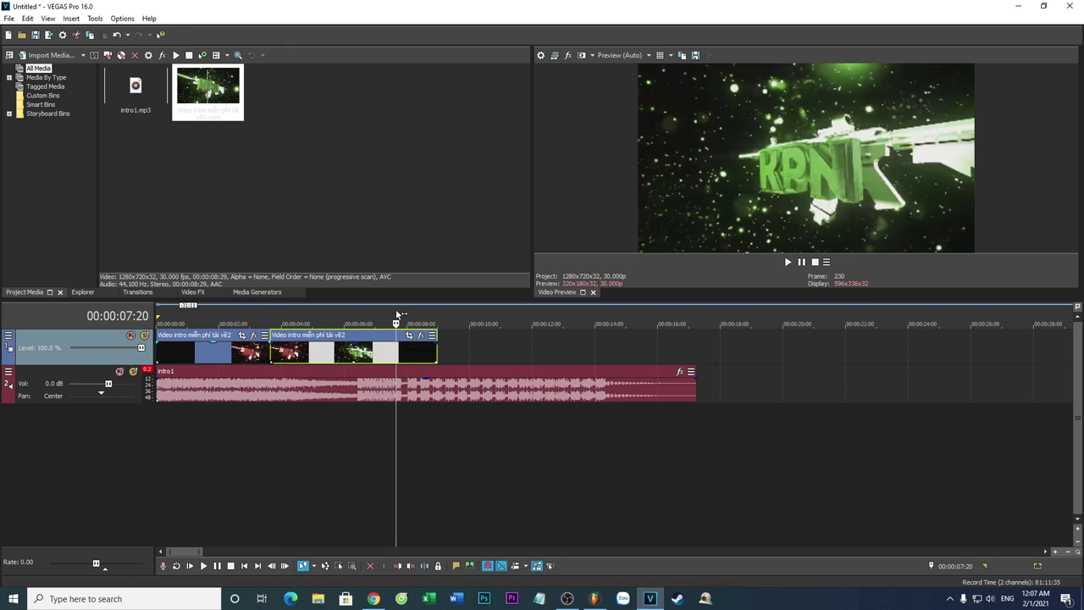
mouse_move(416, 313)
mouse_down()
mouse_move(427, 316)
mouse_move(417, 316)
mouse_up()
key(s)
right_click(428, 352)
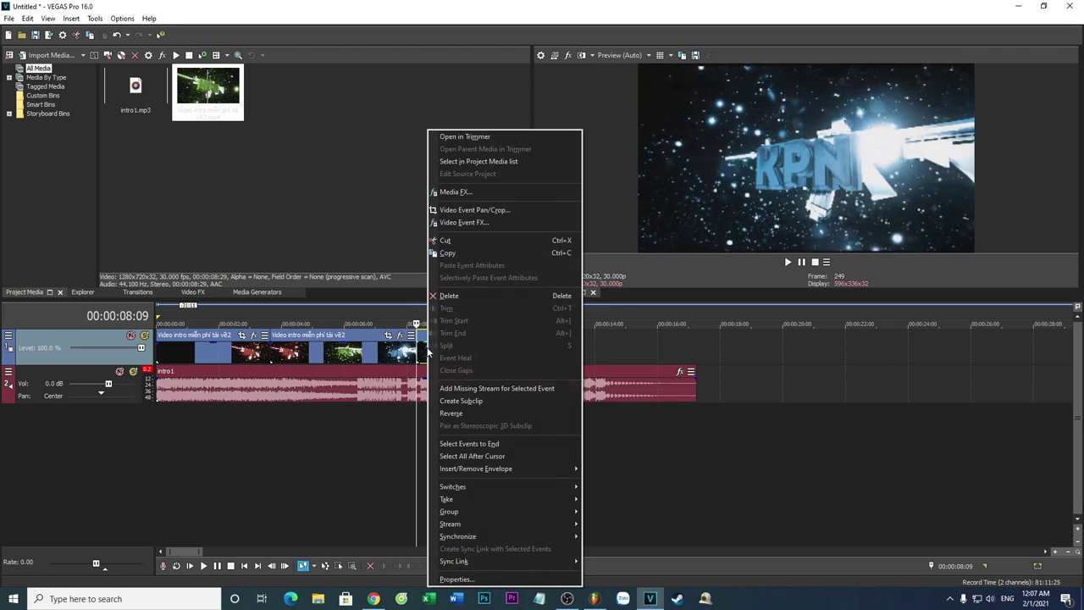
click(436, 297)
Copy the second intro video segment, paste it at 00:00:08:21, and move the copy against the original's end.
click(361, 347)
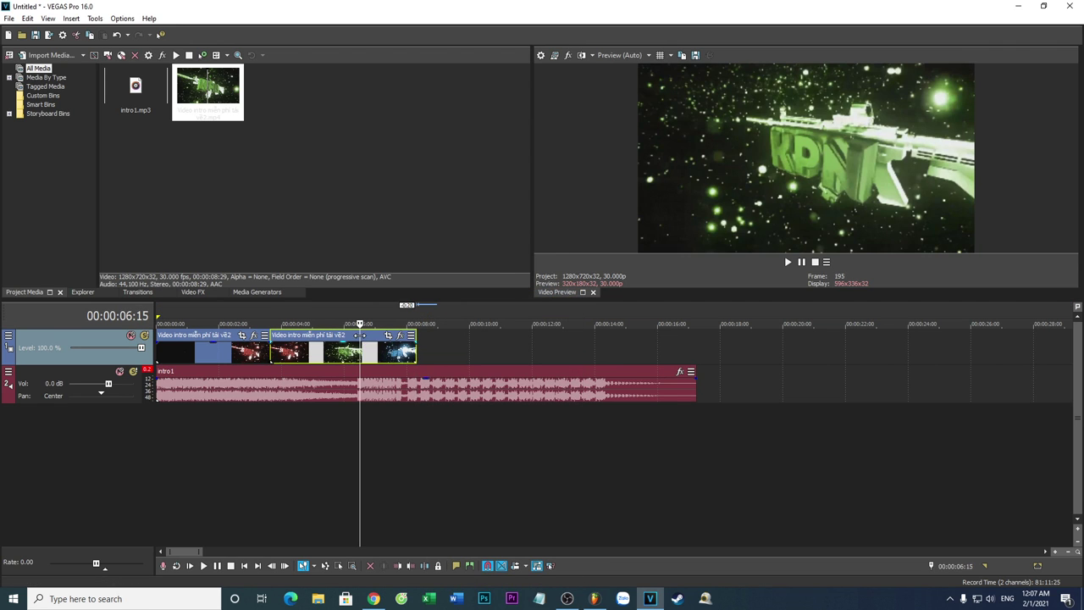
right_click(356, 335)
key(Escape)
click(429, 347)
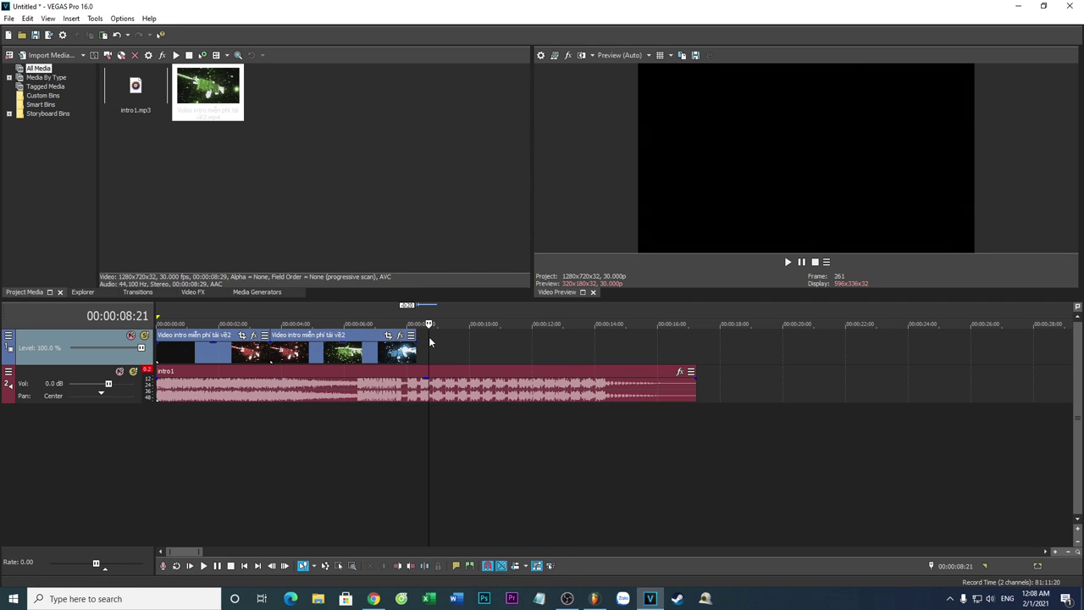
right_click(430, 344)
click(437, 346)
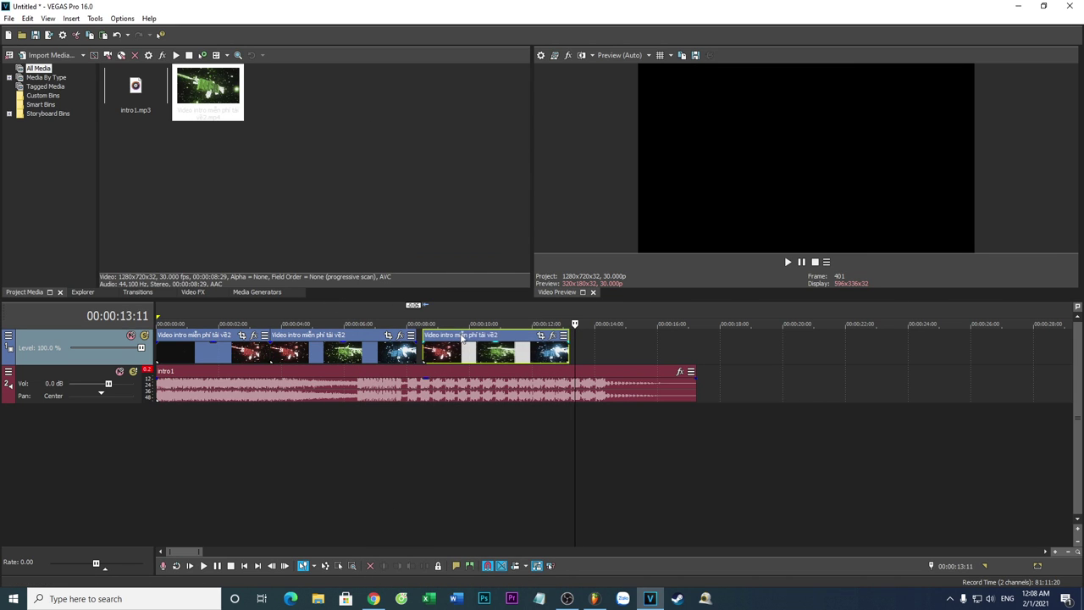
Paste another copy of the segment at 00:00:13:11 and move it against the end of the previous copy.
right_click(582, 343)
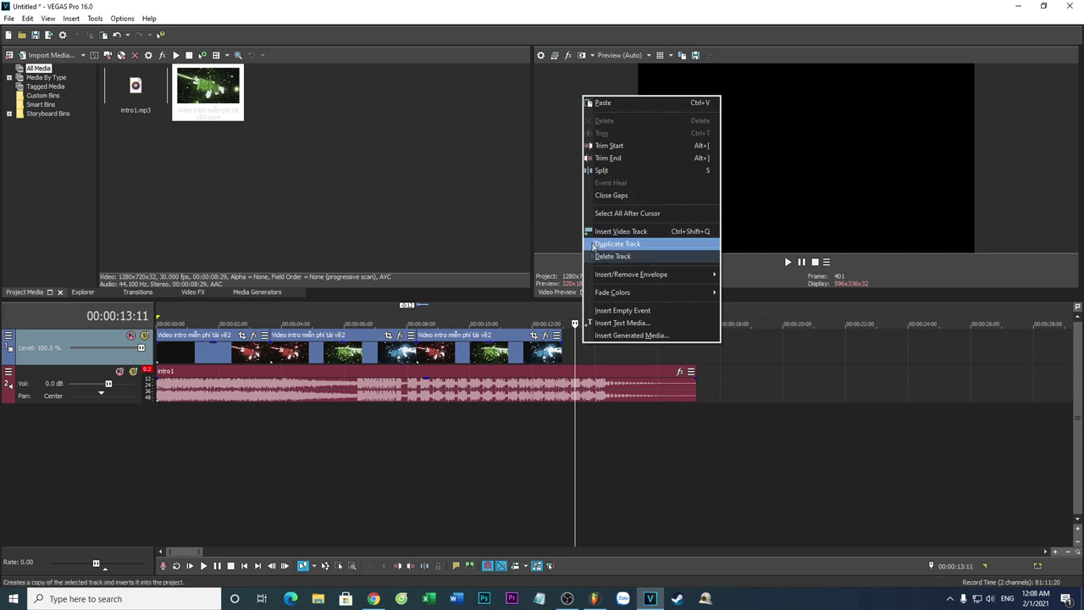
click(599, 102)
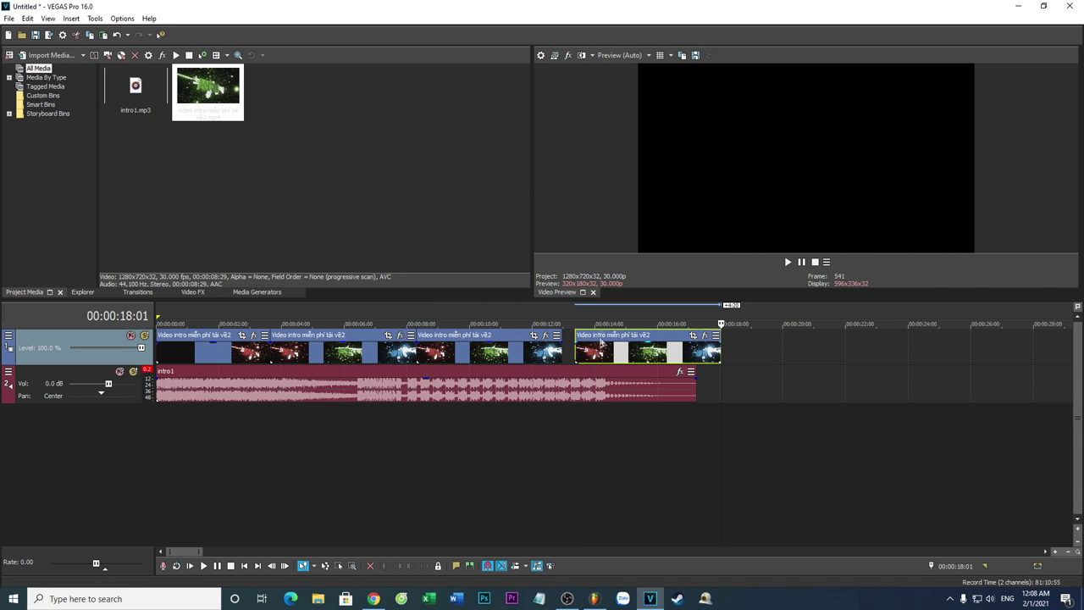
drag(621, 340, 608, 342)
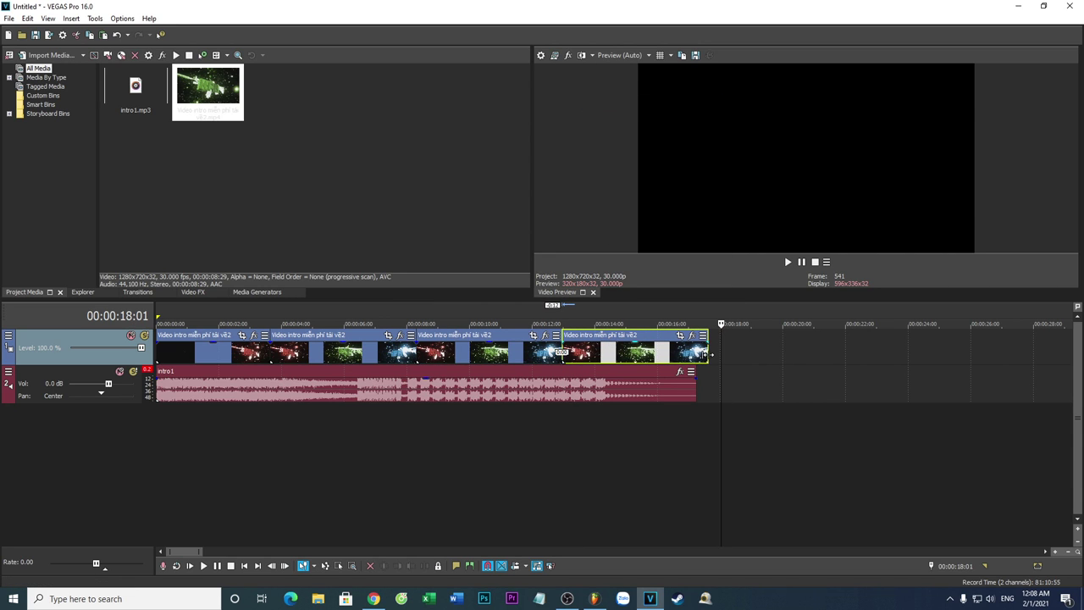
Extend the last video copy's end into its black ending, trim its start, and fit it against the previous copy's end.
drag(708, 354, 723, 354)
drag(562, 350, 585, 345)
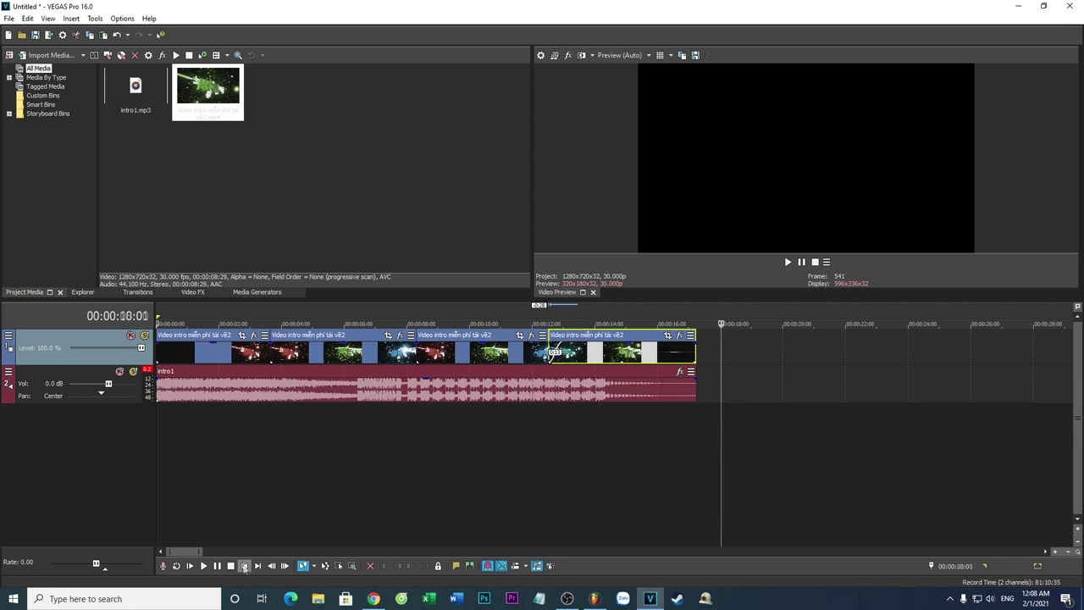
click(244, 566)
key(space)
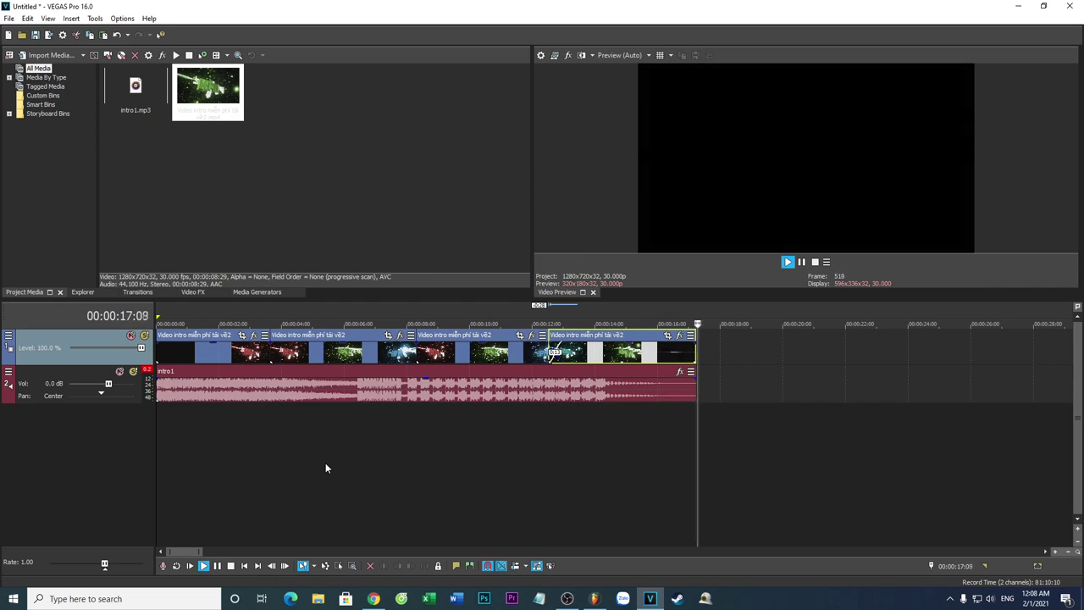
mouse_move(588, 343)
mouse_down()
mouse_move(640, 343)
mouse_move(591, 343)
mouse_up()
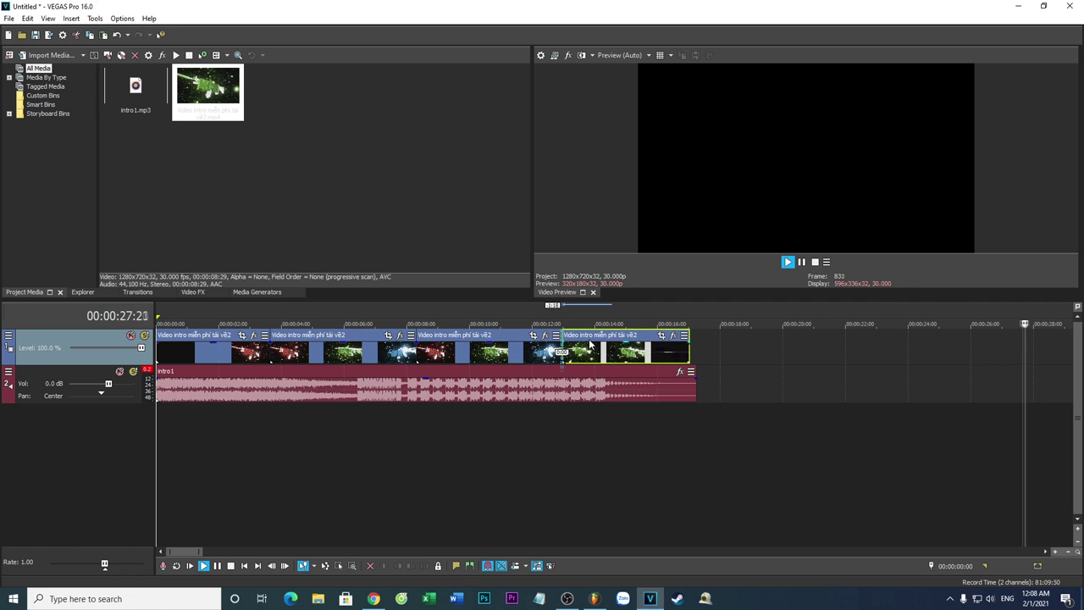
Select the timeline range from 00:00:00:00 to 00:00:17:07 and save the project as Untitled in the desktop's intro folder.
double_click(527, 426)
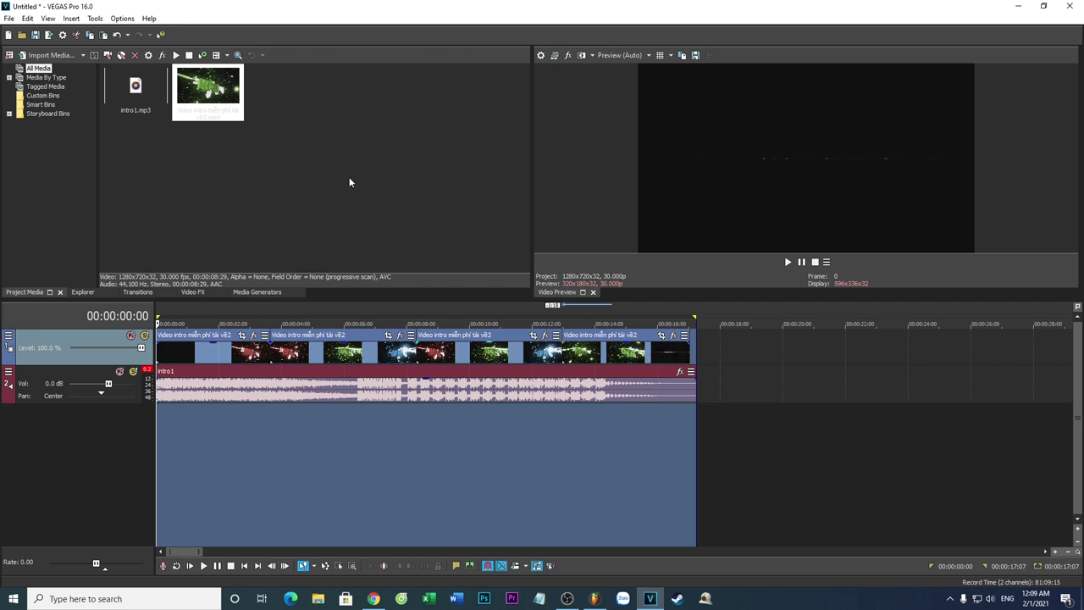
click(35, 35)
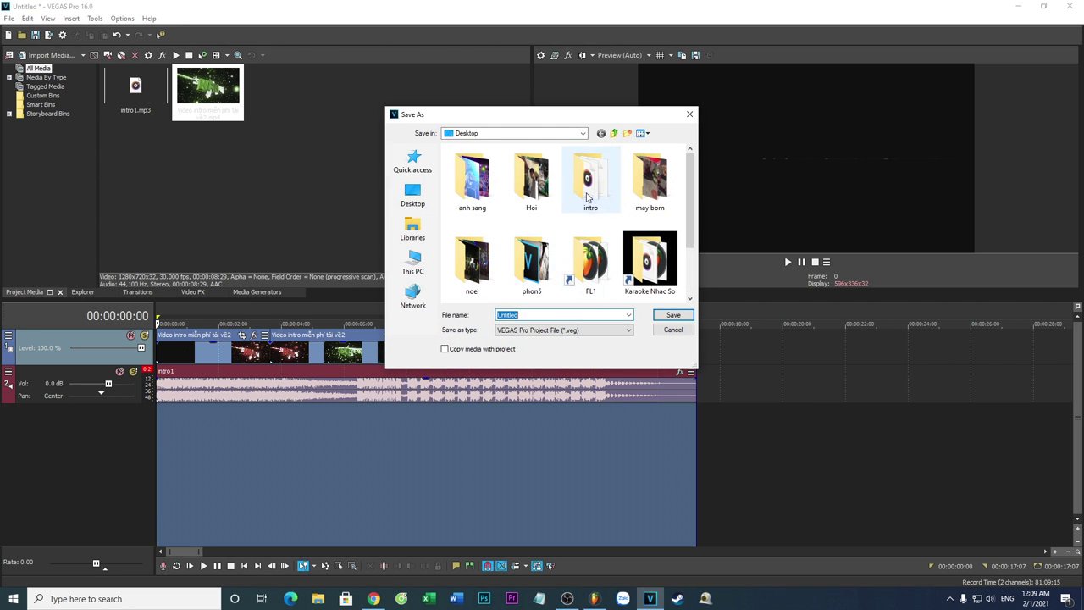
double_click(586, 199)
click(671, 314)
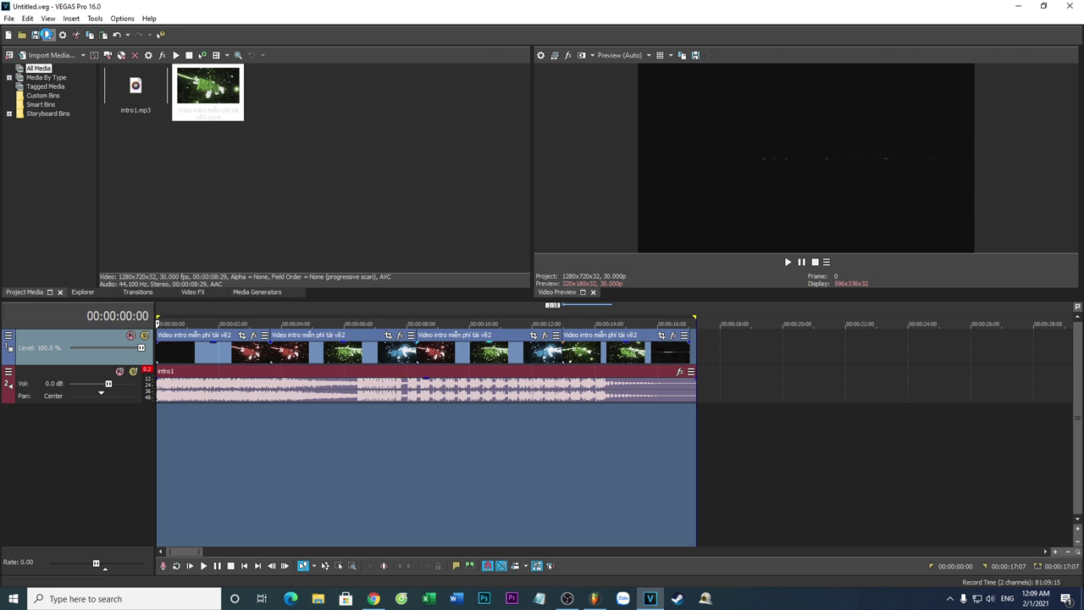
Render the project as intro11.mp4 in the desktop's intro folder, using the MAGIX AVC/AAC MP4 Internet HD 1080p 29.97 fps (NVIDIA NVENC) template.
click(47, 35)
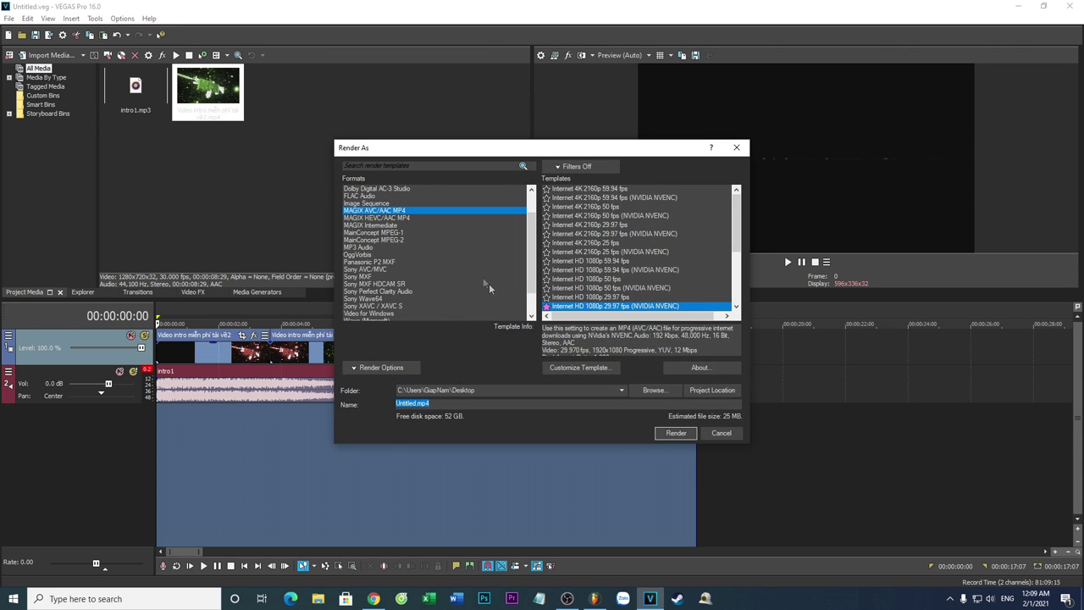
click(652, 392)
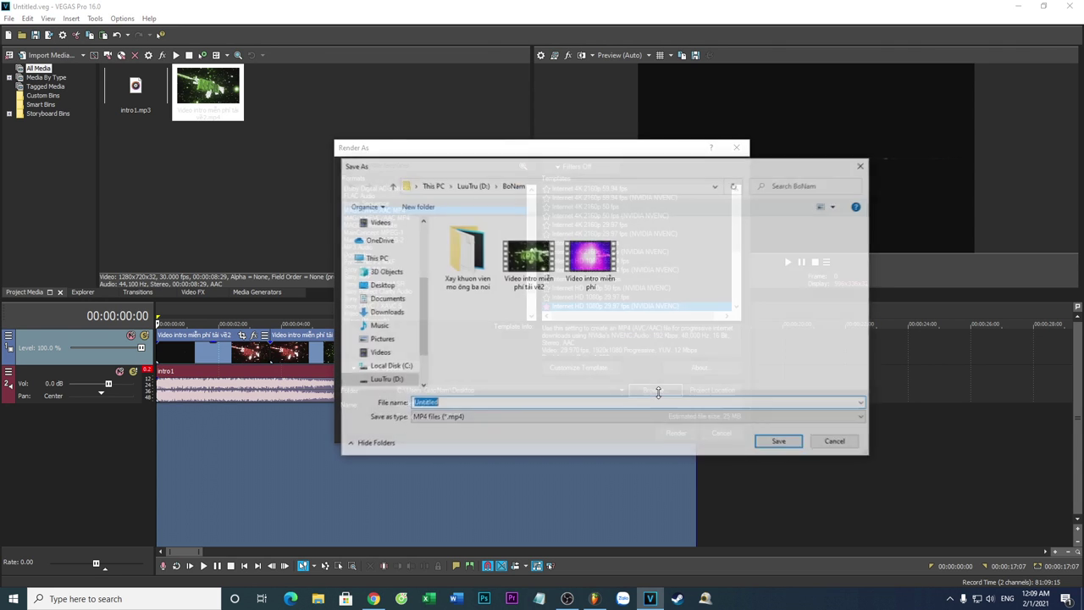
click(470, 184)
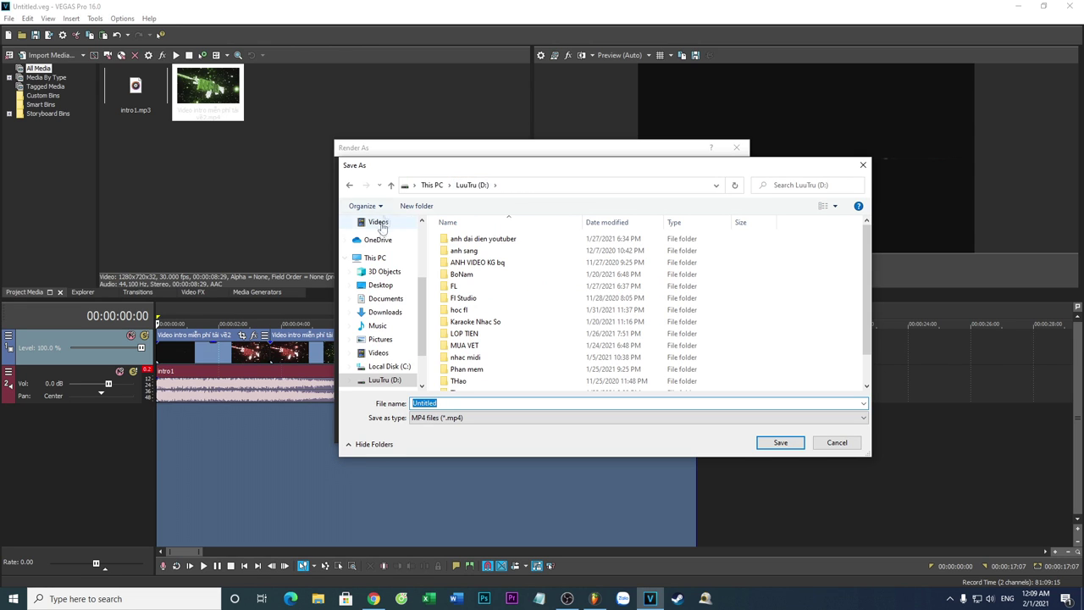
click(381, 285)
double_click(589, 256)
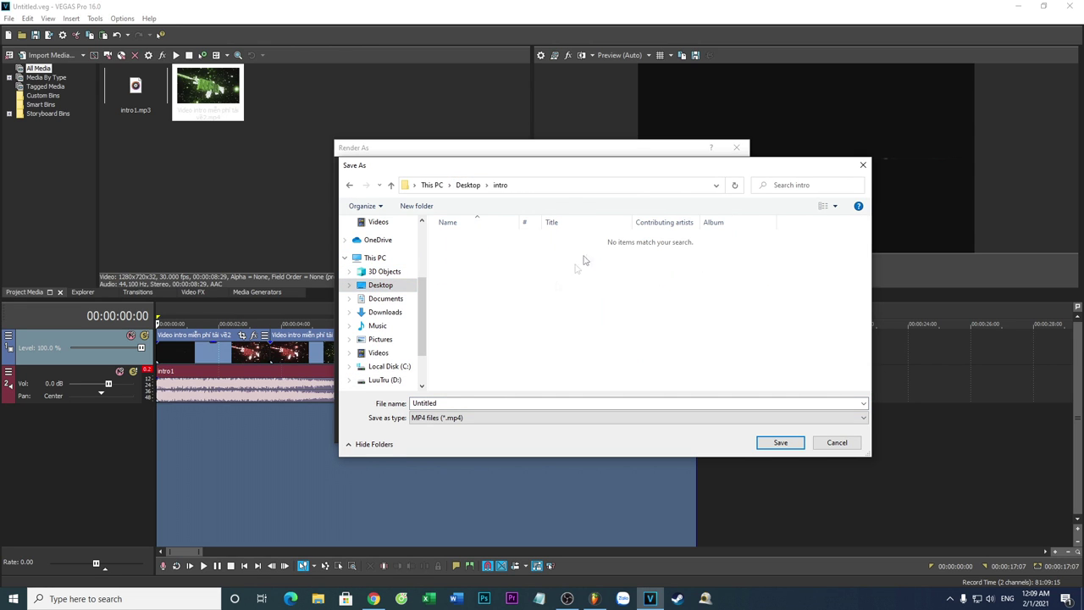
double_click(452, 402)
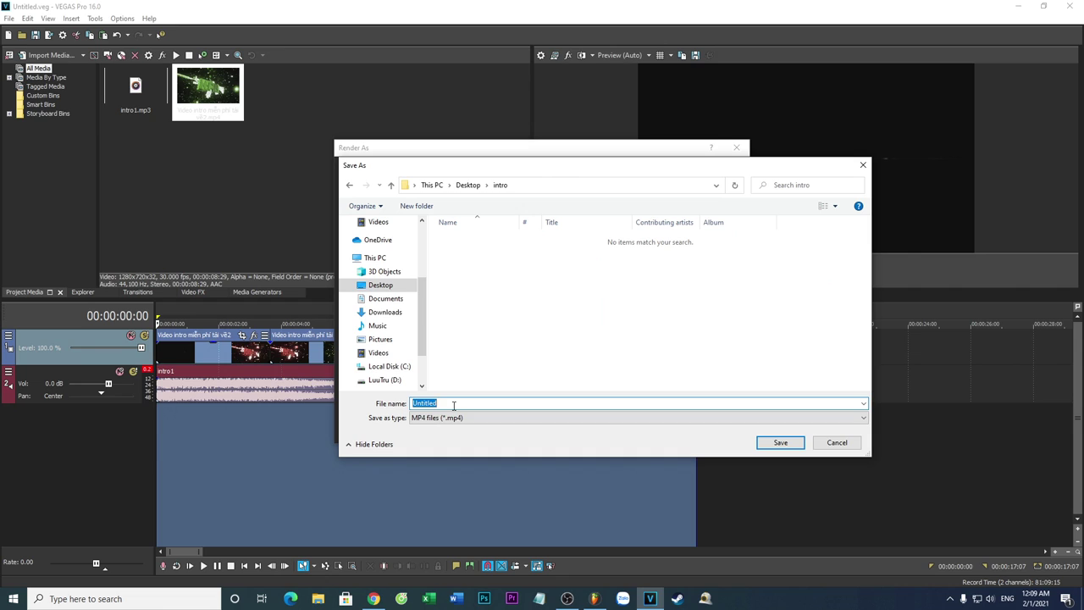
text(intro1)
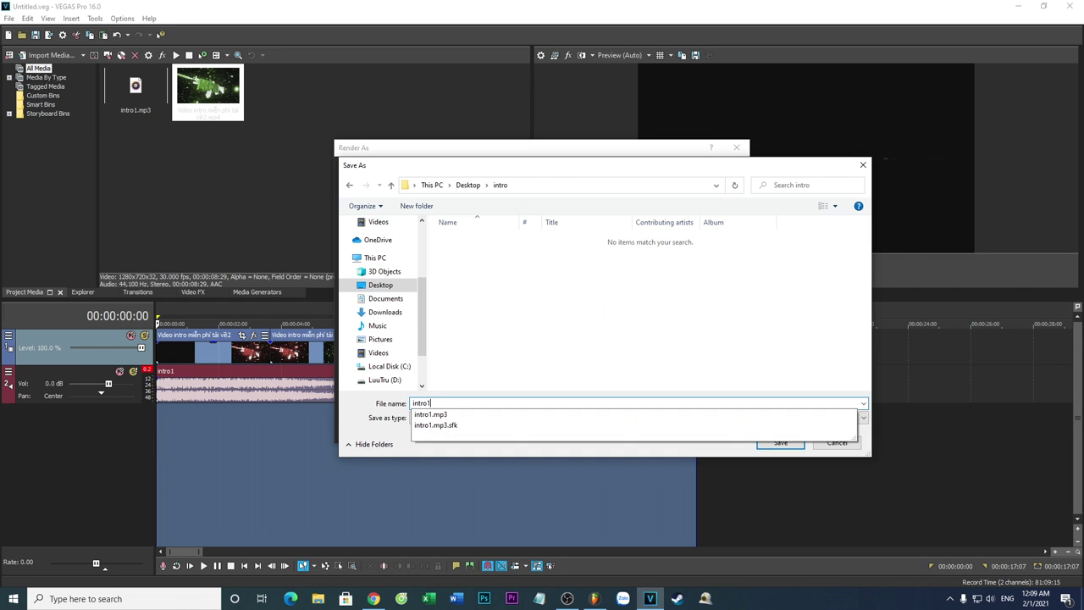
text(1)
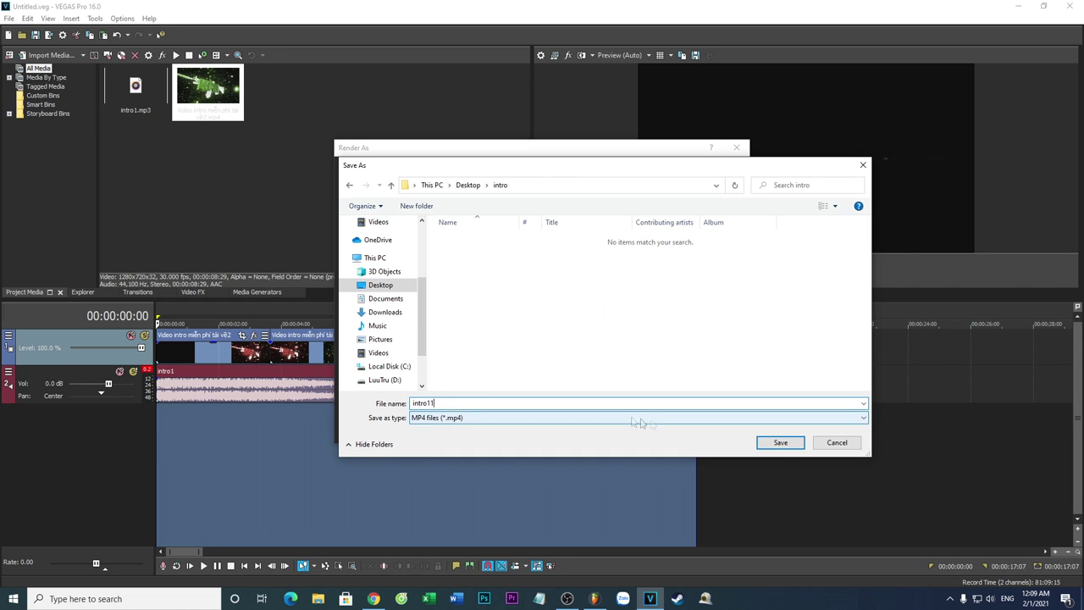
click(775, 441)
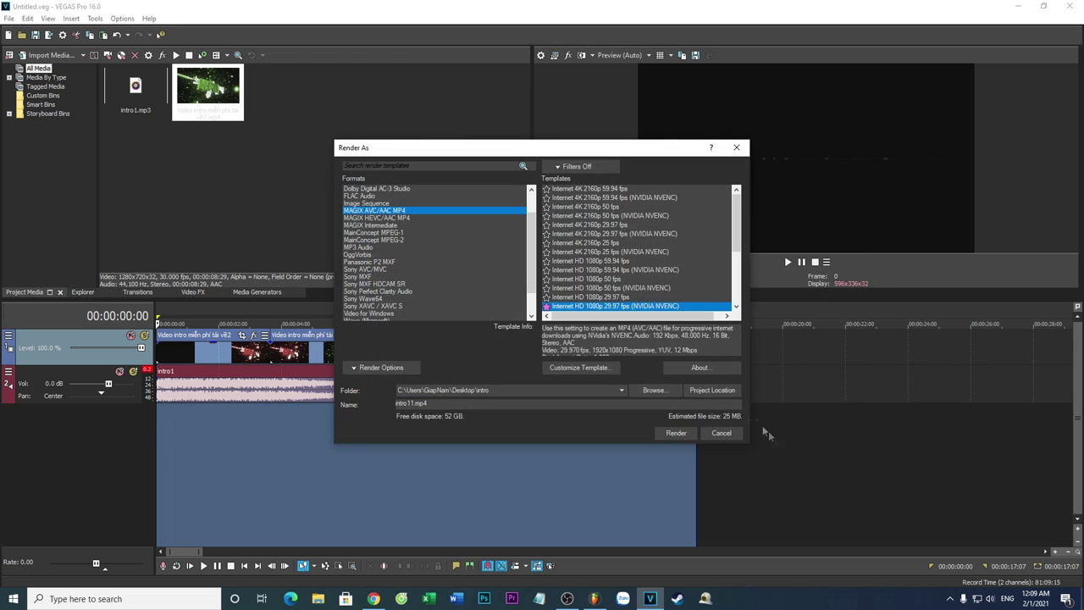
click(675, 432)
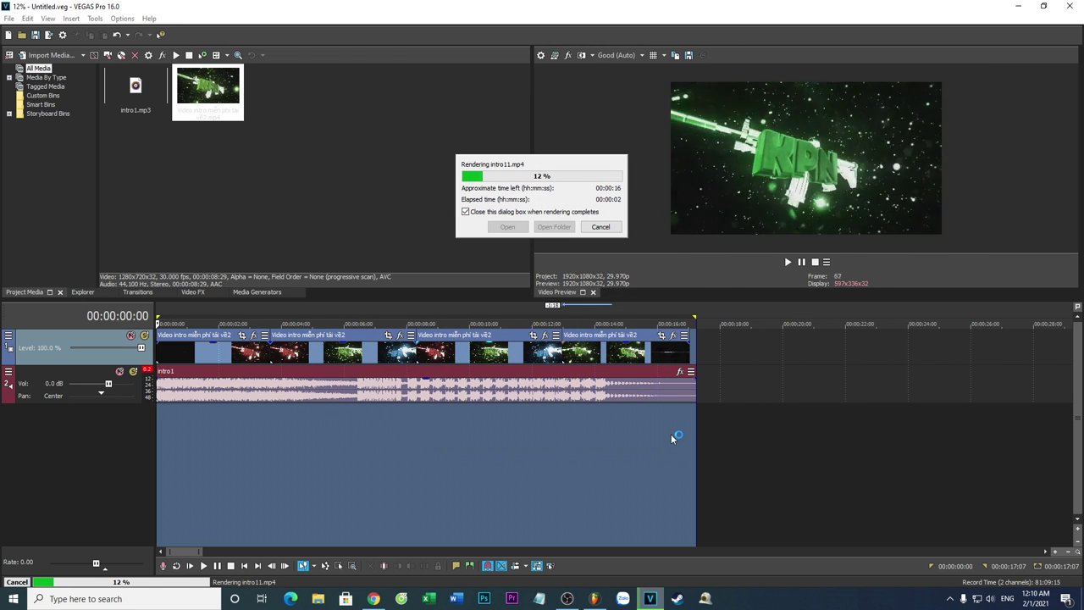